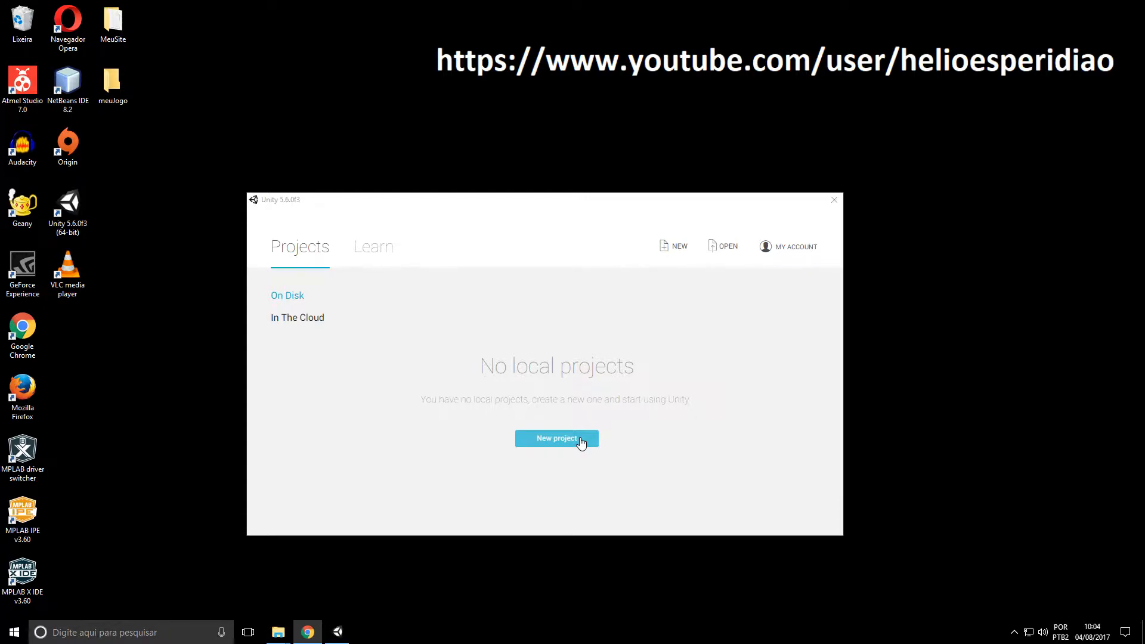
Start a new Unity project and name it AulaJogo01
left_click(72, 208)
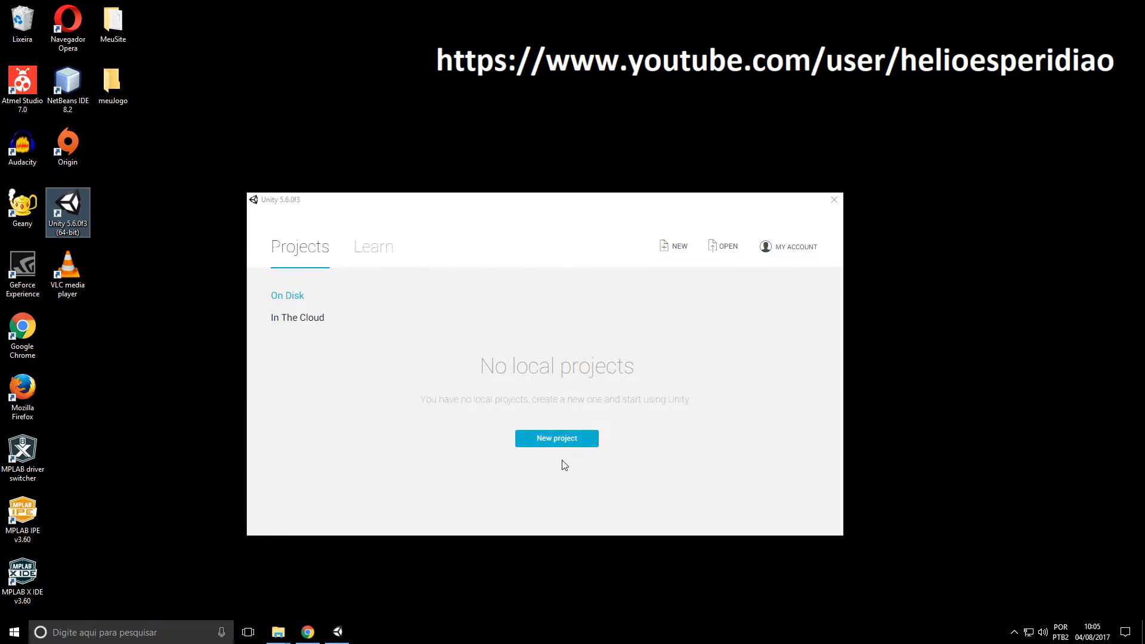
left_click(562, 443)
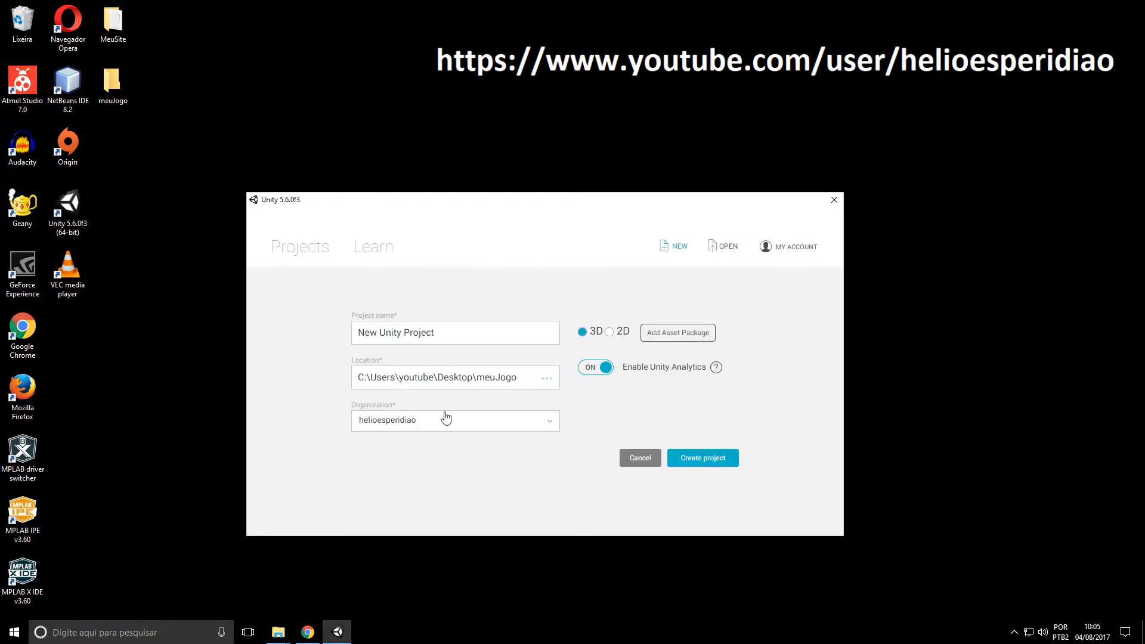
triple_click(371, 328)
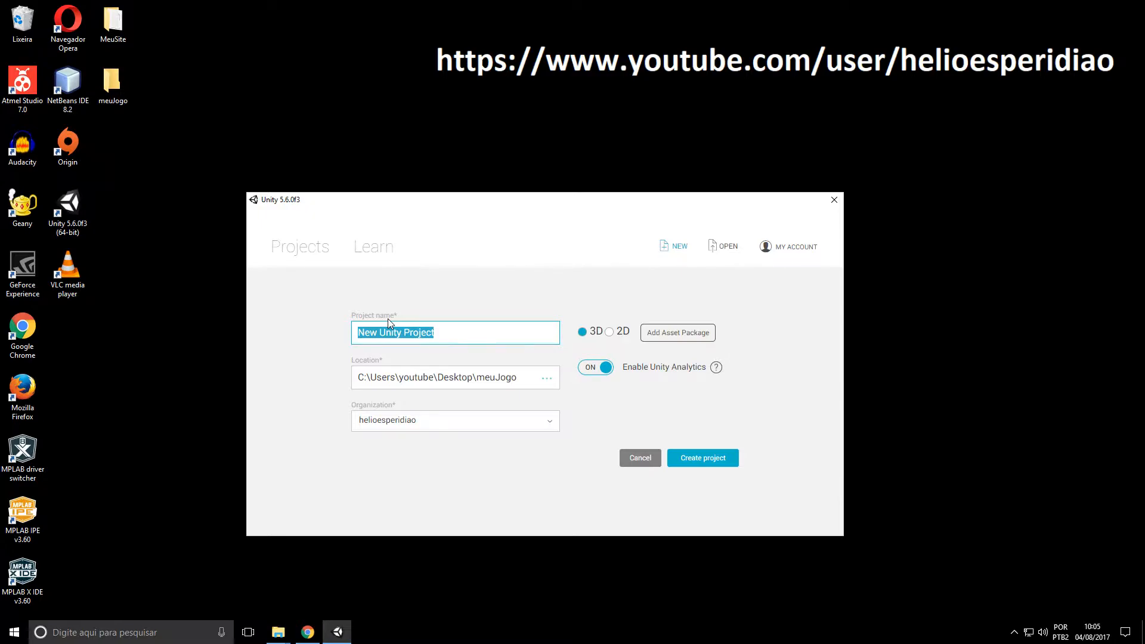
type("Auala")
key("BackSpace")
key("BackSpace")
key("BackSpace")
type("laJogo01")
Choose the meuJogo desktop folder as the project location and create the project as 2D
left_click(547, 378)
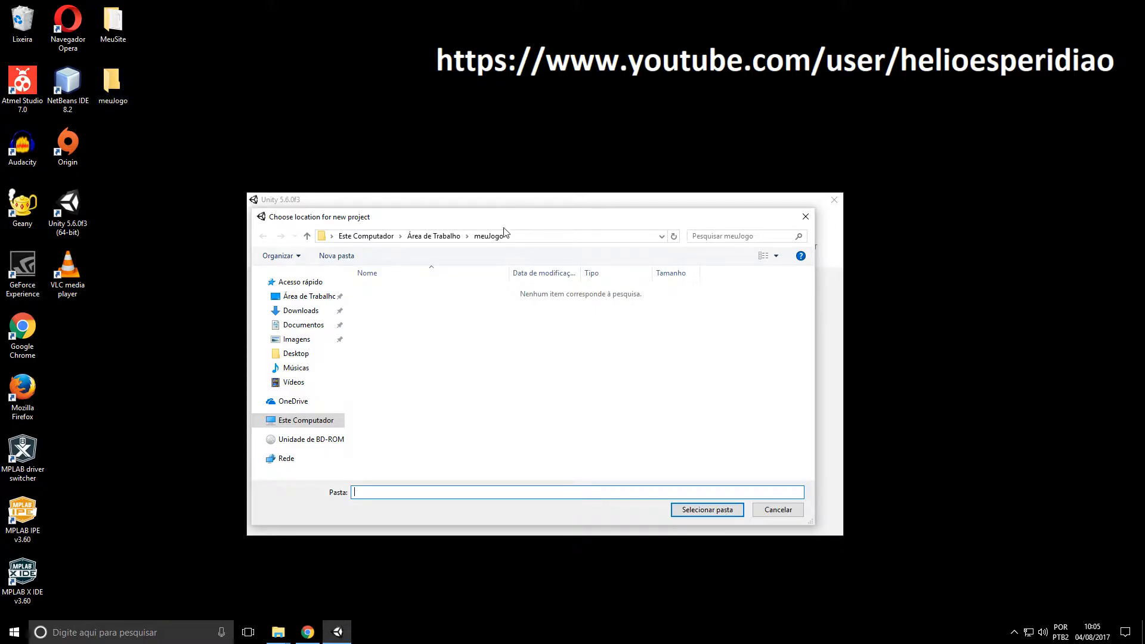
left_click(707, 510)
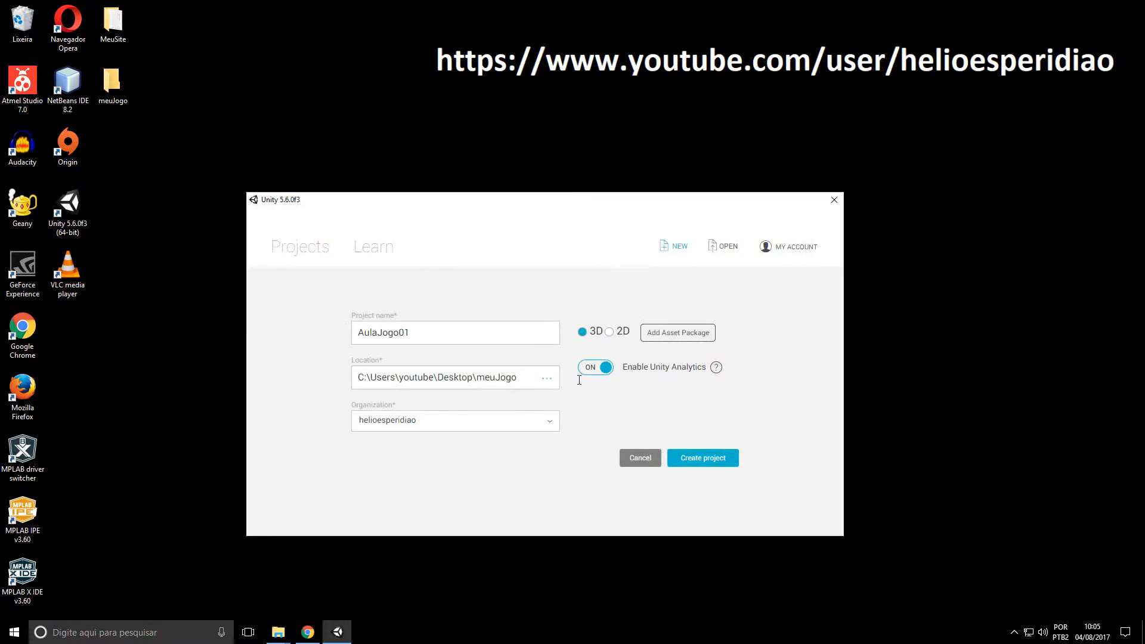
left_click(610, 333)
left_click(724, 459)
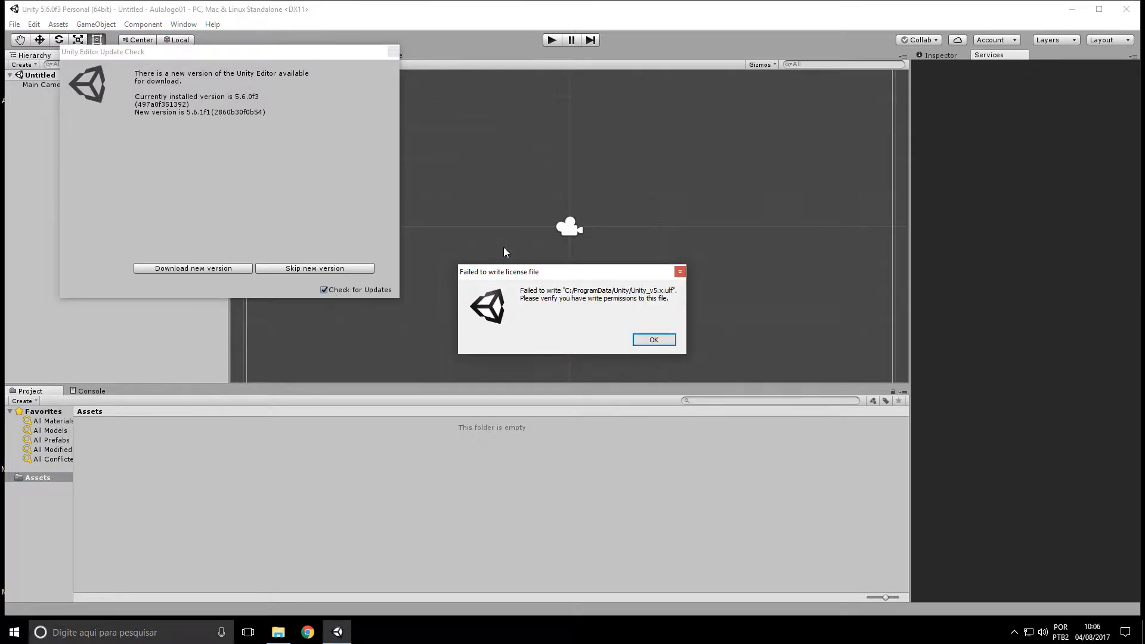
Dismiss the license file error and close the editor update check
left_click(659, 339)
left_click_drag(206, 52, 398, 88)
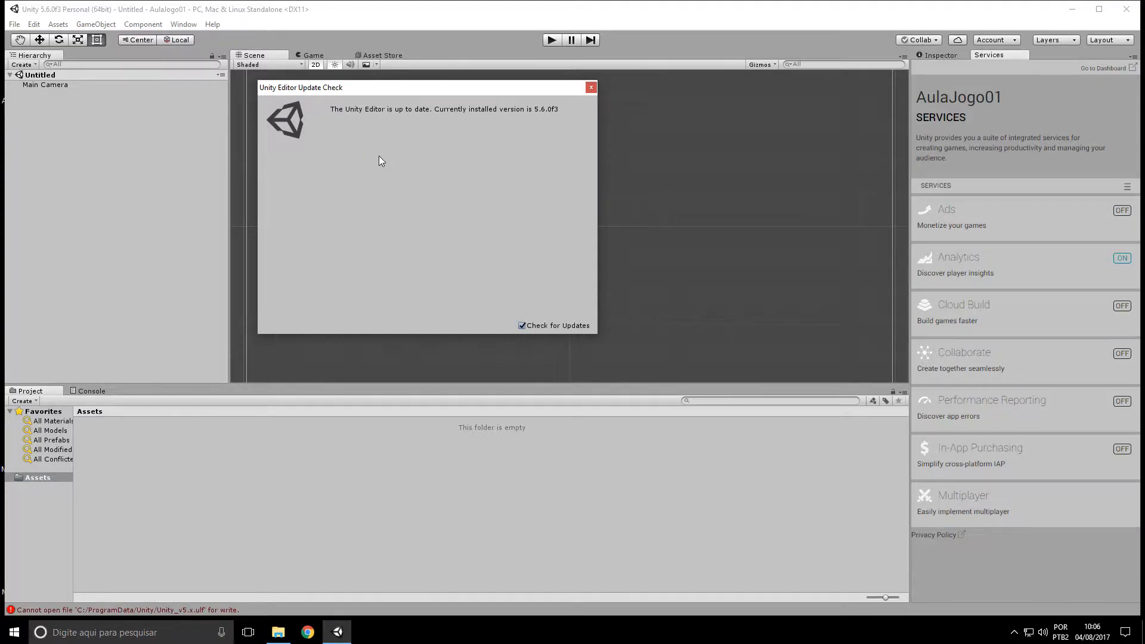
left_click(590, 88)
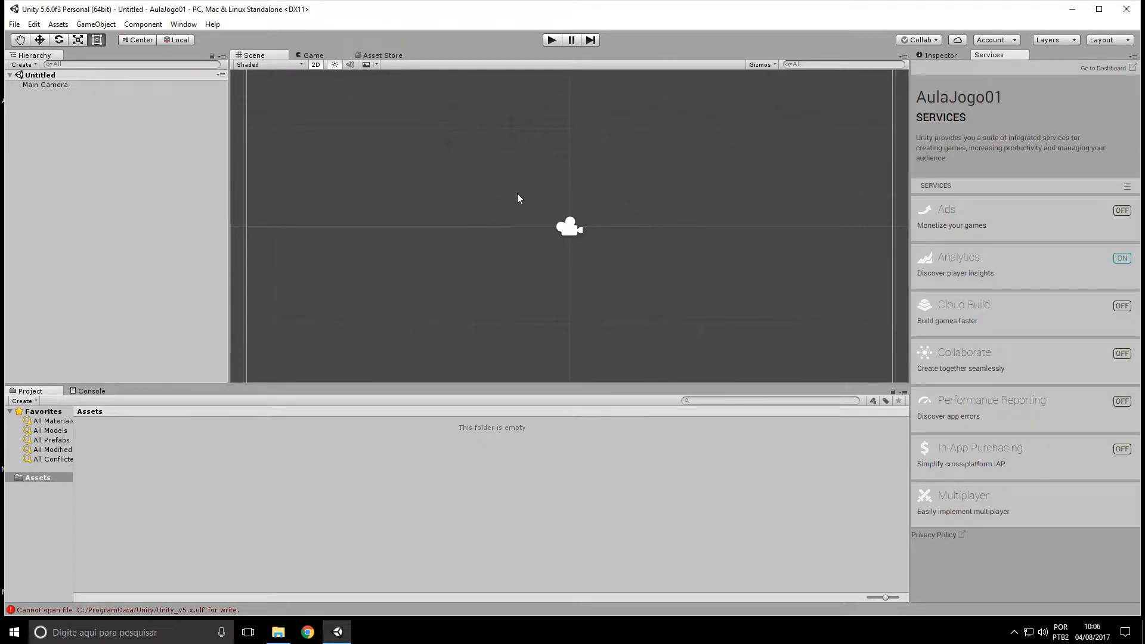
Select the Main Camera in the scene and examine its properties in the Inspector
left_click(565, 230)
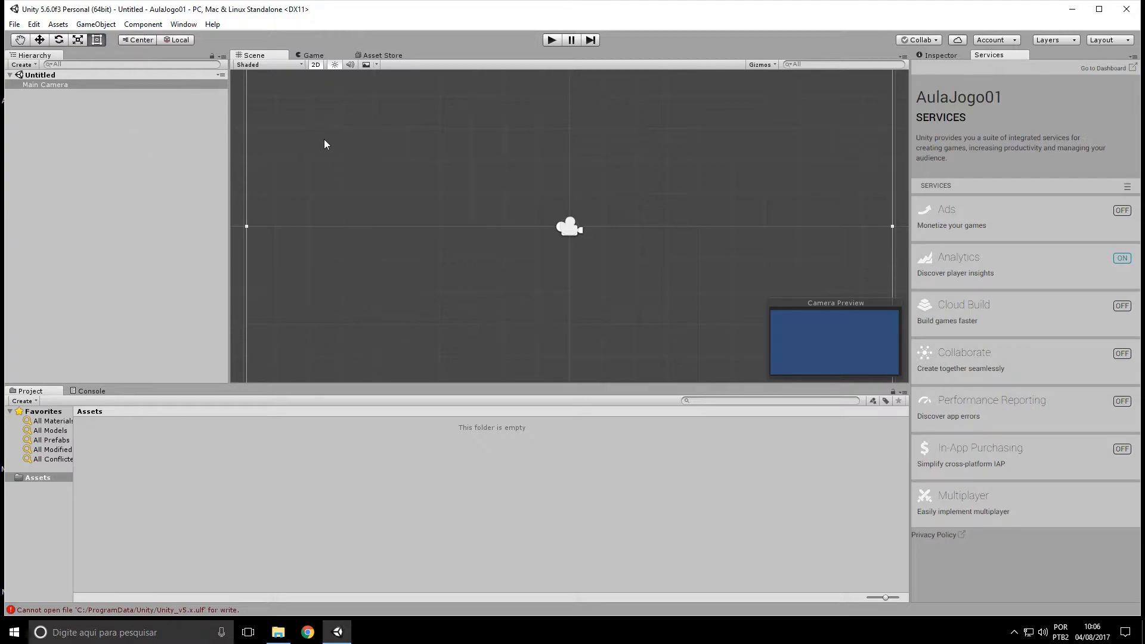
left_click(947, 58)
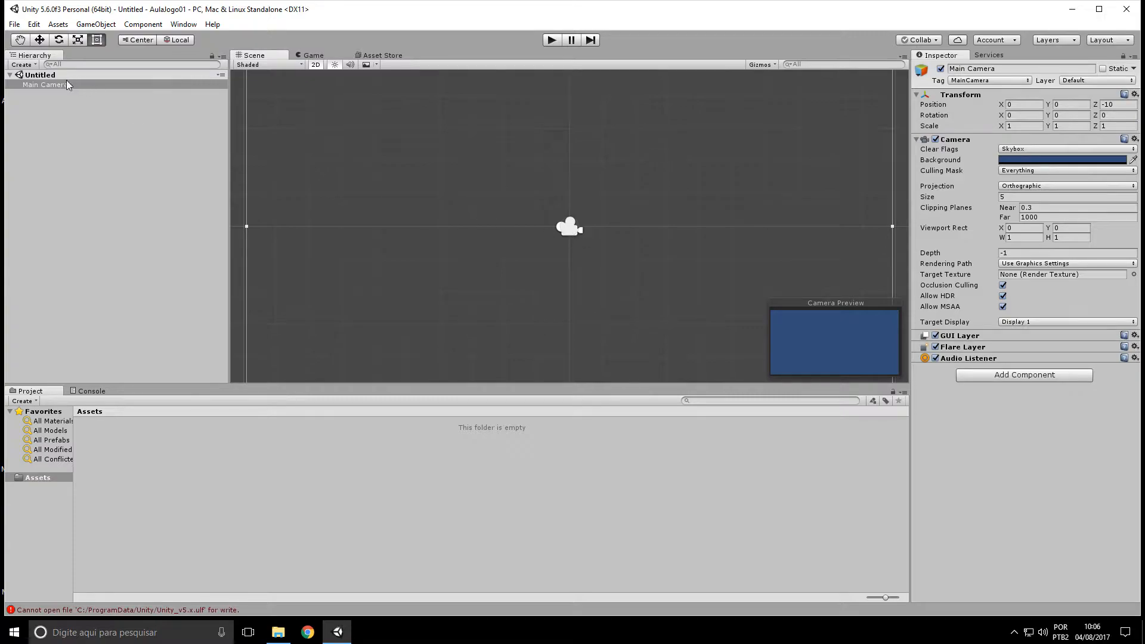
left_click(77, 174)
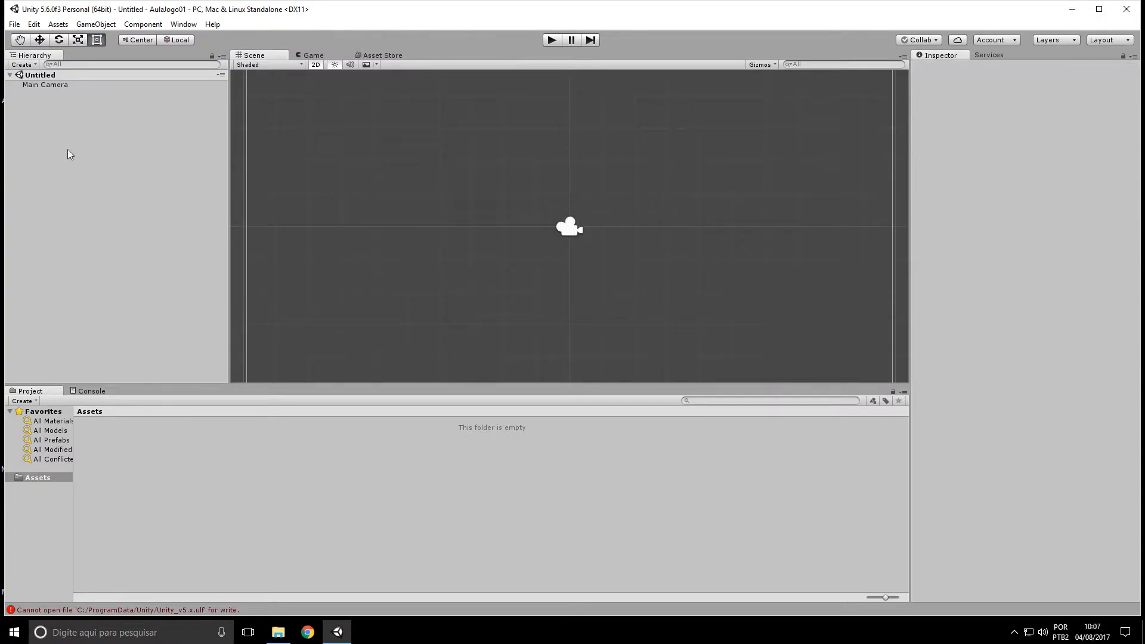
left_click(561, 231)
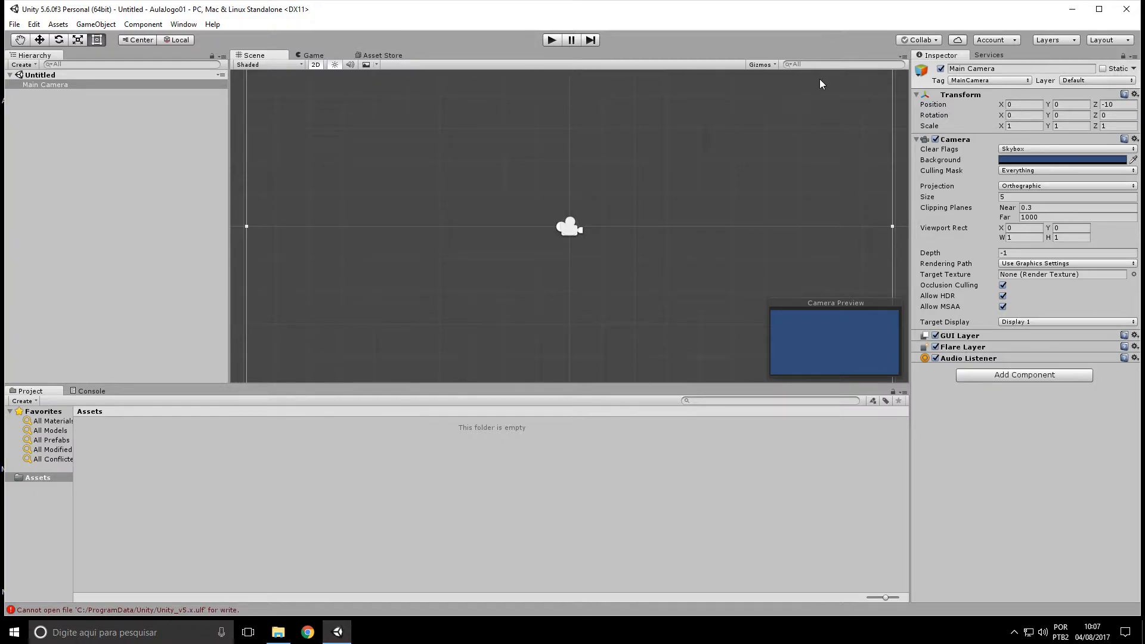
Show the project's Assets folder in File Explorer, examine the project's folder structure, and close the window
key("alt+Tab")
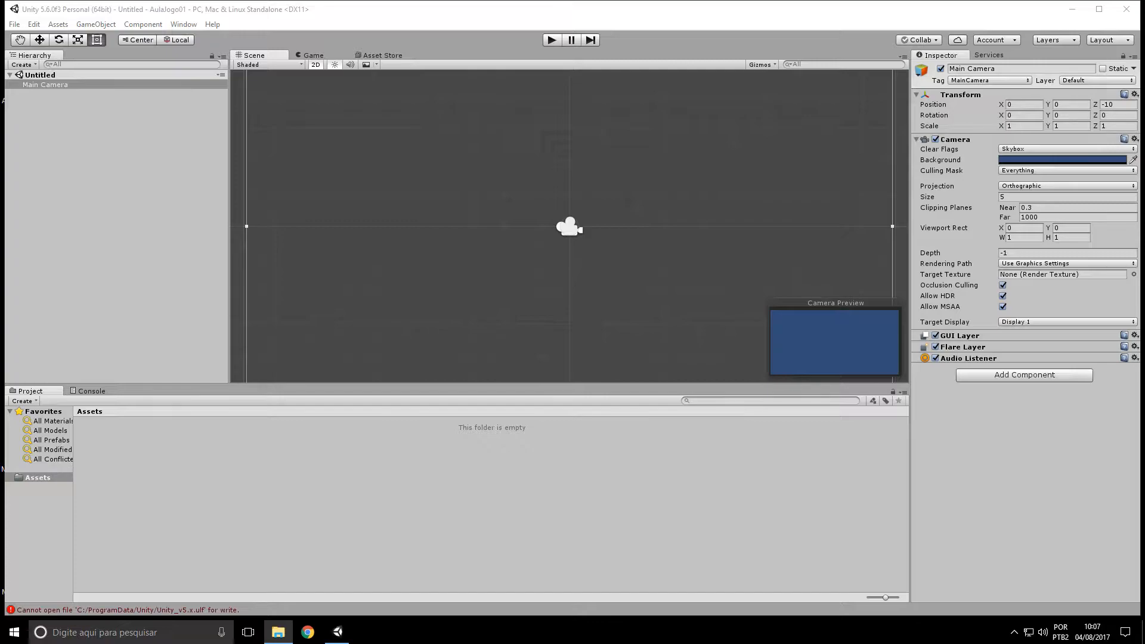
right_click(36, 478)
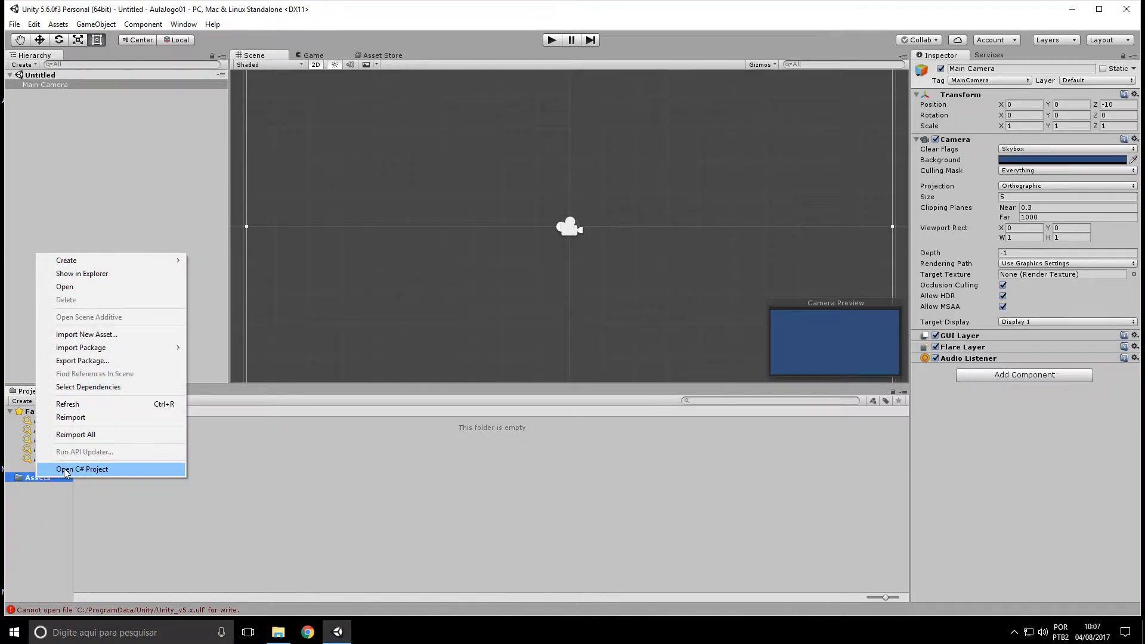
left_click(119, 277)
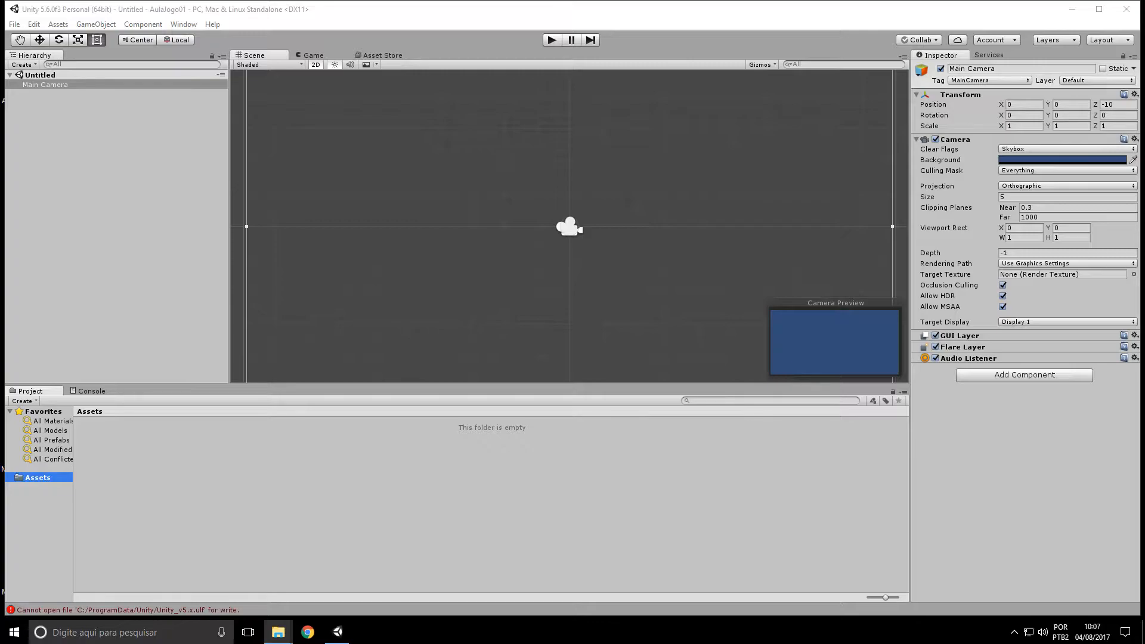
left_click_drag(1076, 129, 717, 151)
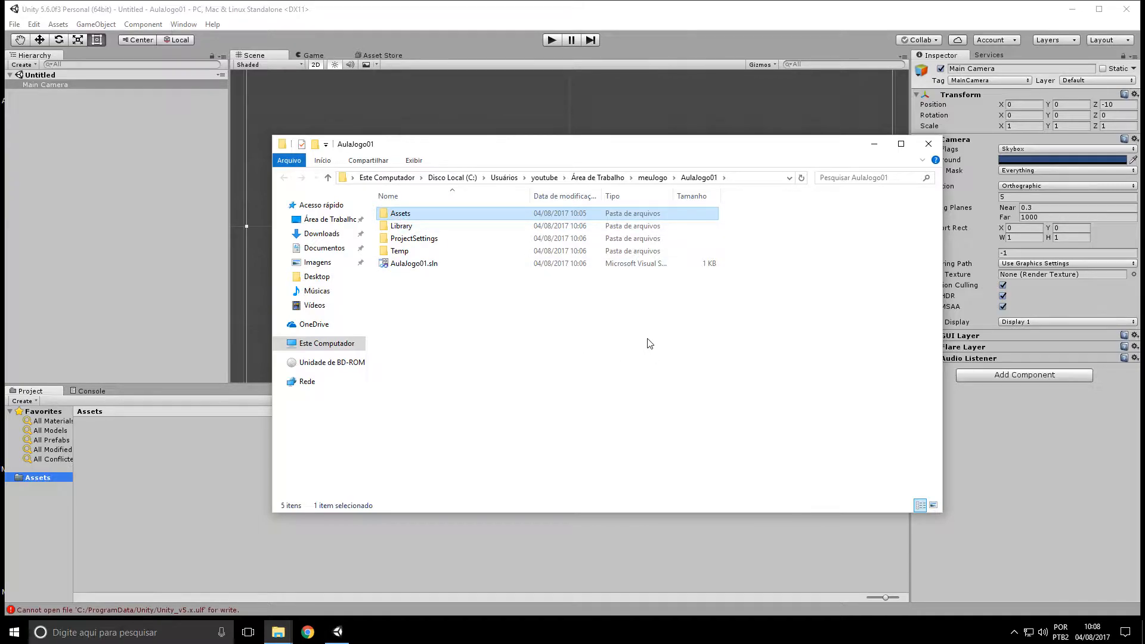
left_click(928, 145)
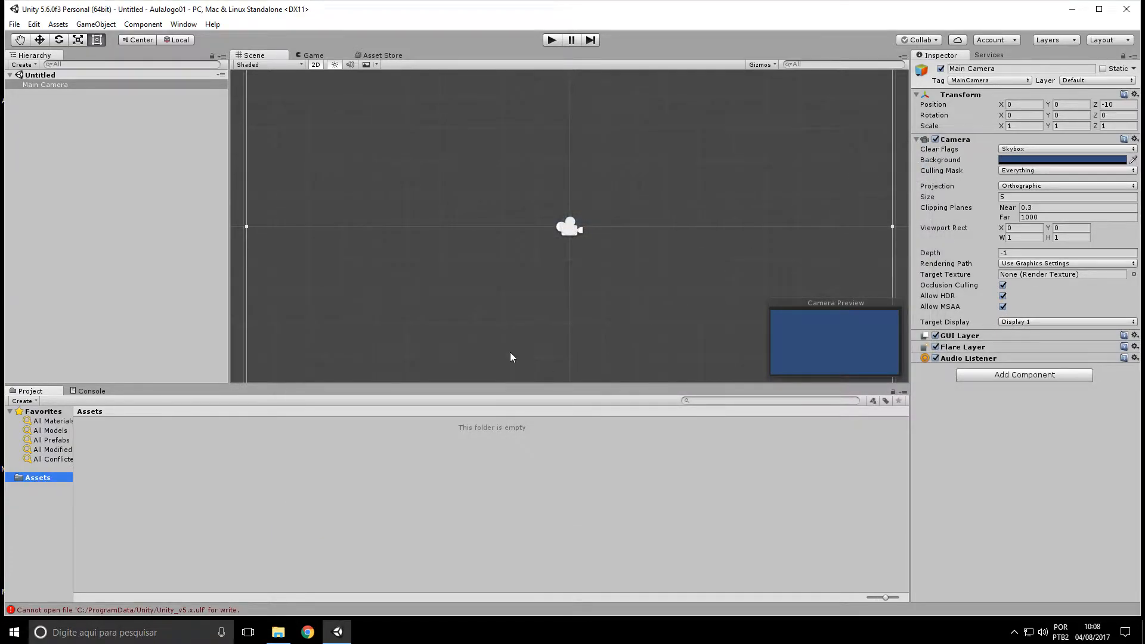
Reveal the project's Assets folder in File Explorer and paste the copied cat and png folders into it
right_click(37, 477)
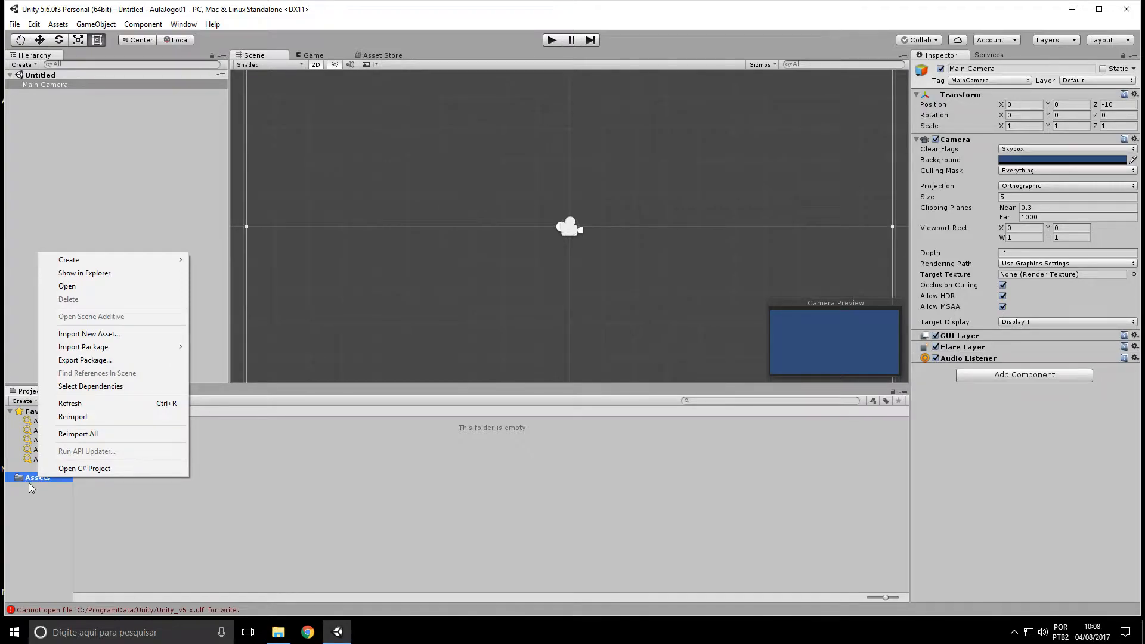
left_click(126, 273)
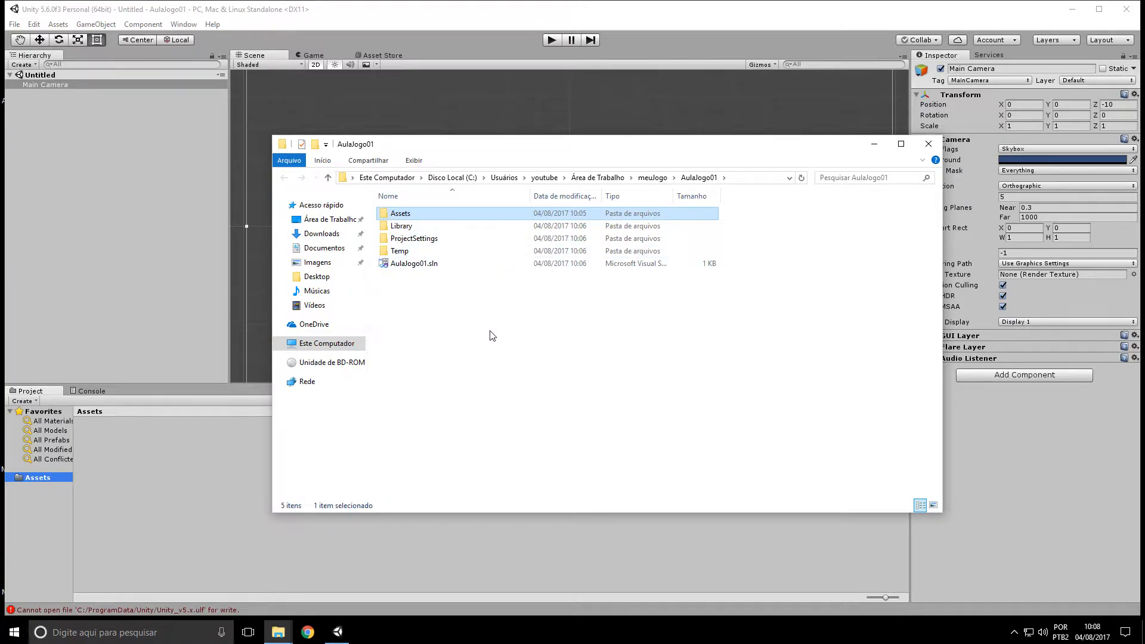
left_click(762, 177)
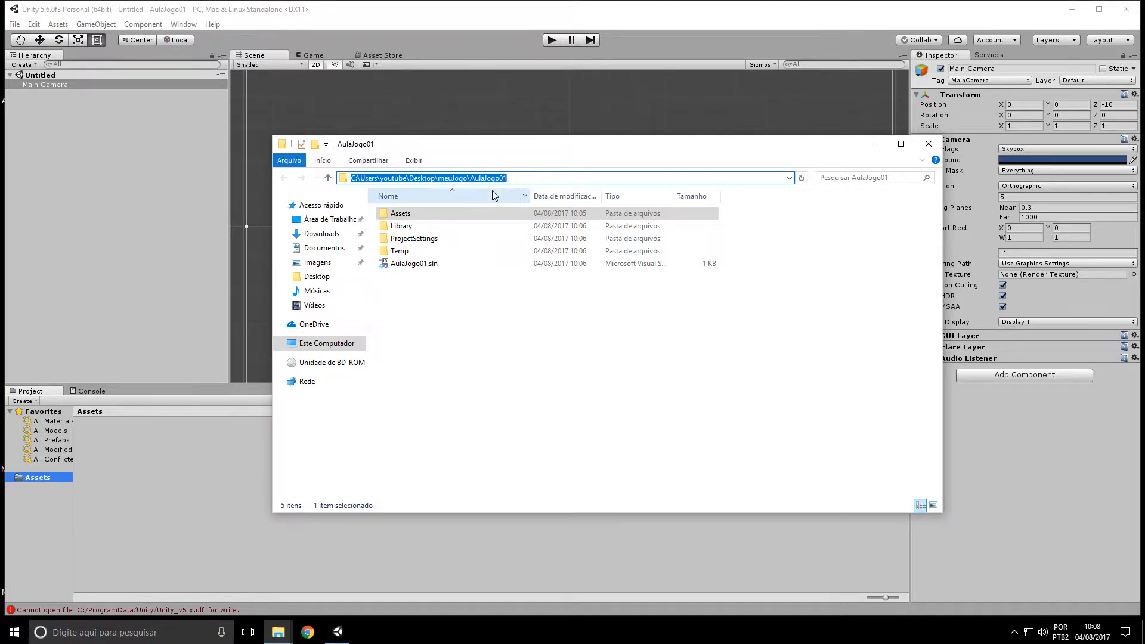
left_click_drag(439, 178, 506, 179)
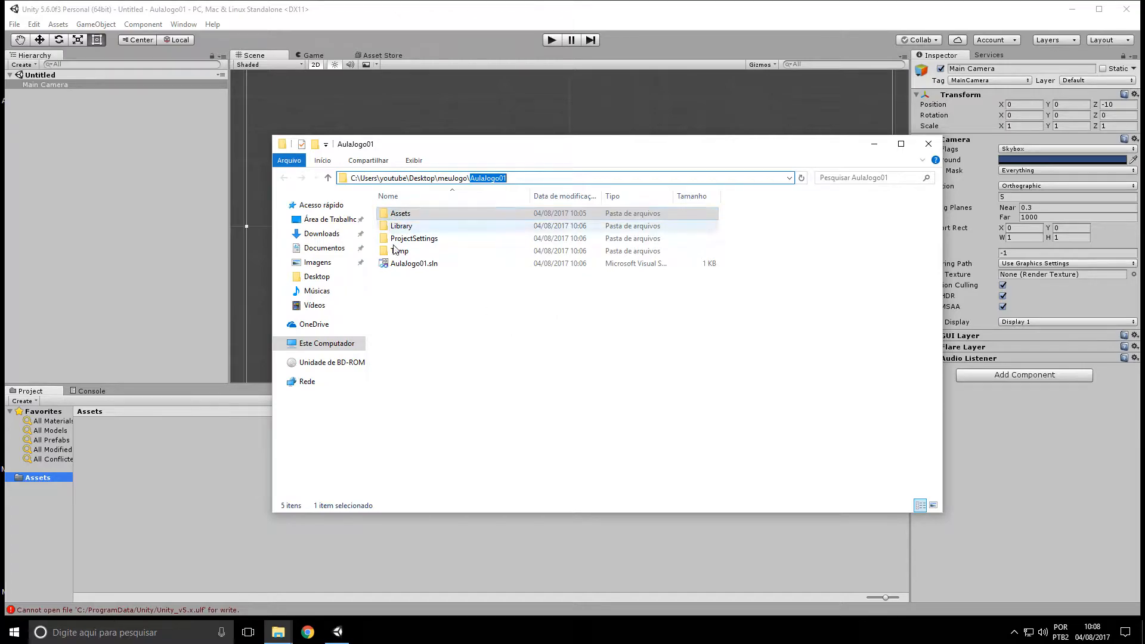
double_click(402, 215)
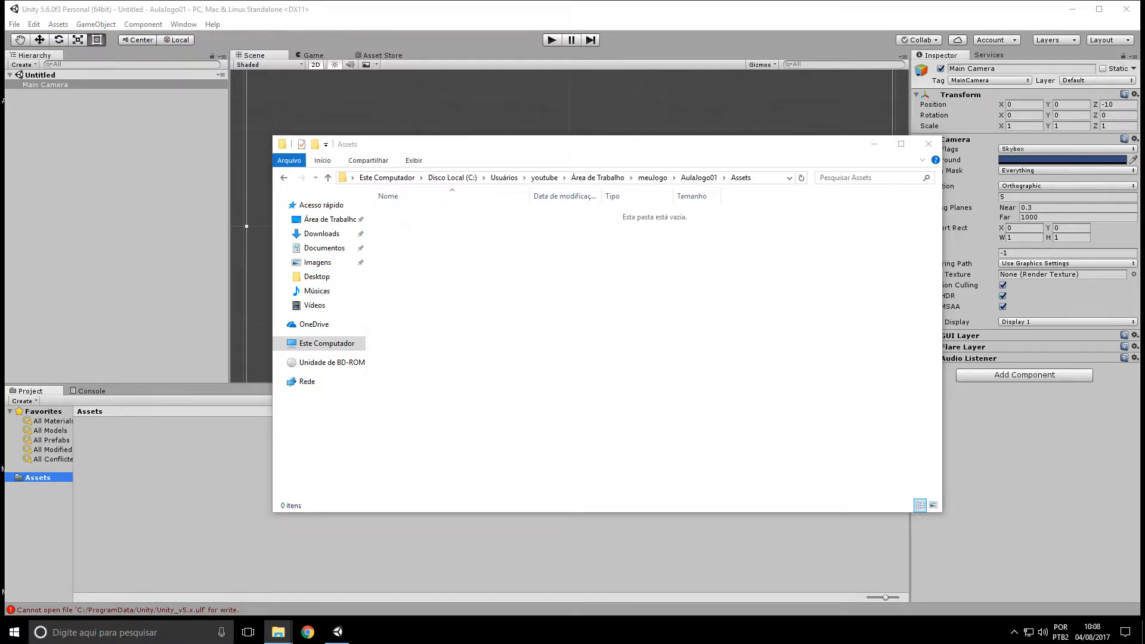
left_click(704, 255)
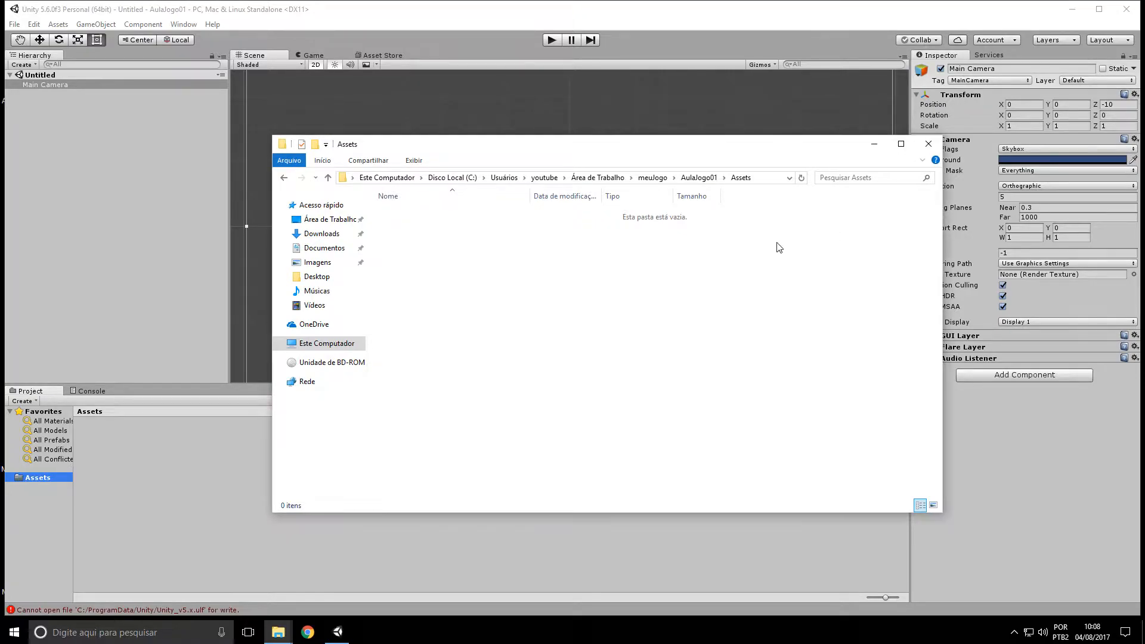
key("ctrl+v")
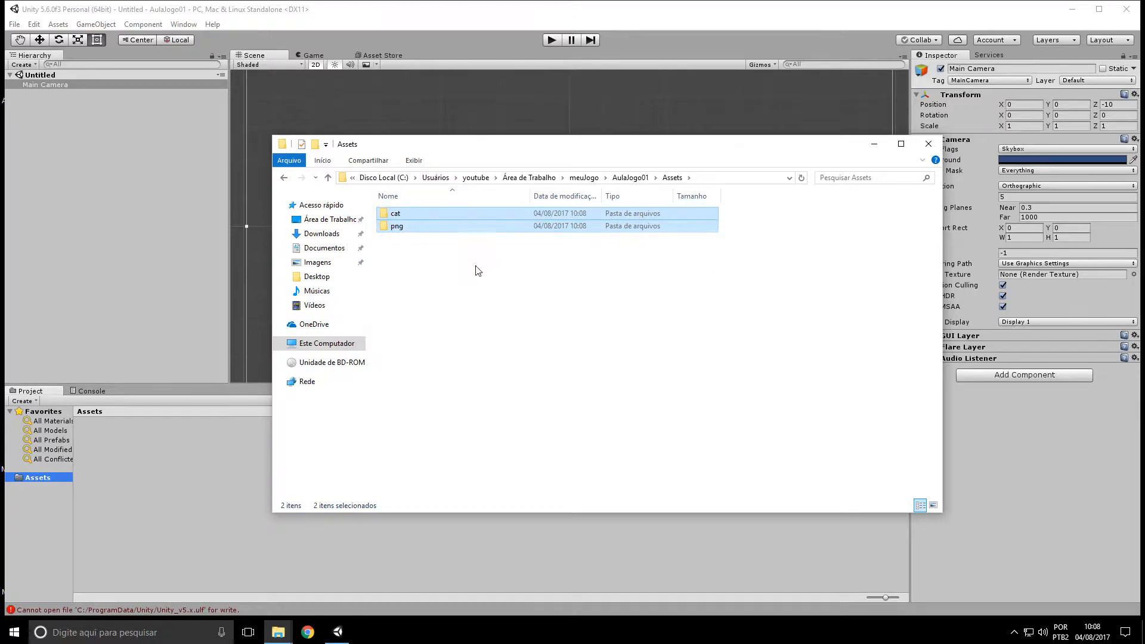
Look through the sprite images in the cat folder and in the png folder's BG, Object and Tiles subfolders
left_click(522, 298)
double_click(460, 215)
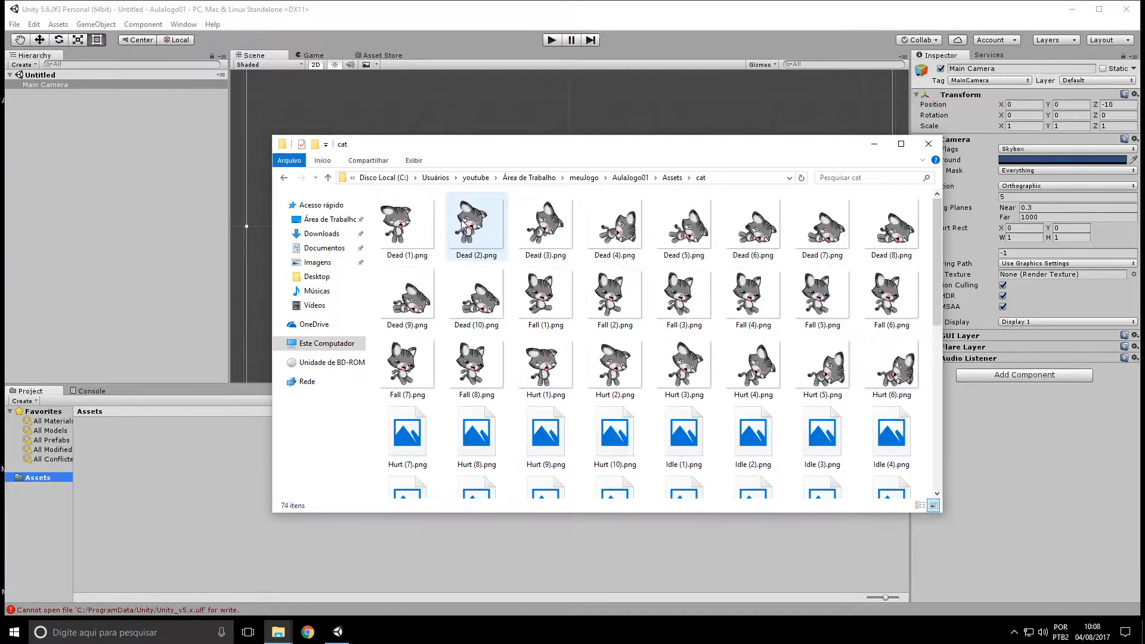
scroll(616, 272, "down", 5)
scroll(616, 271, "up", 5)
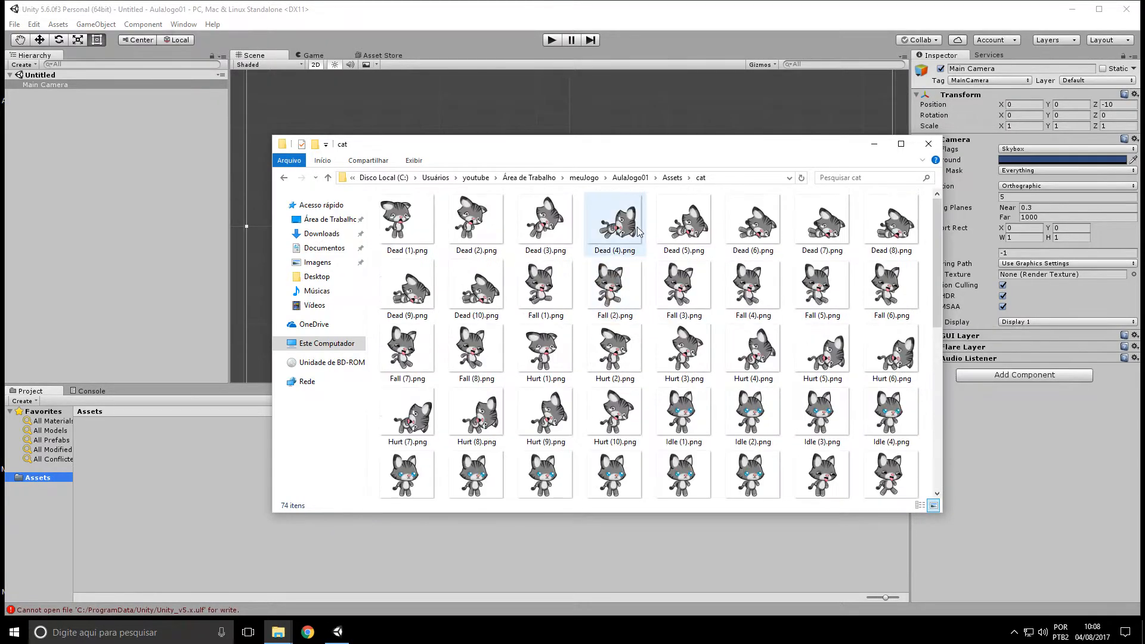
key("BackSpace")
left_click(398, 230)
double_click(397, 228)
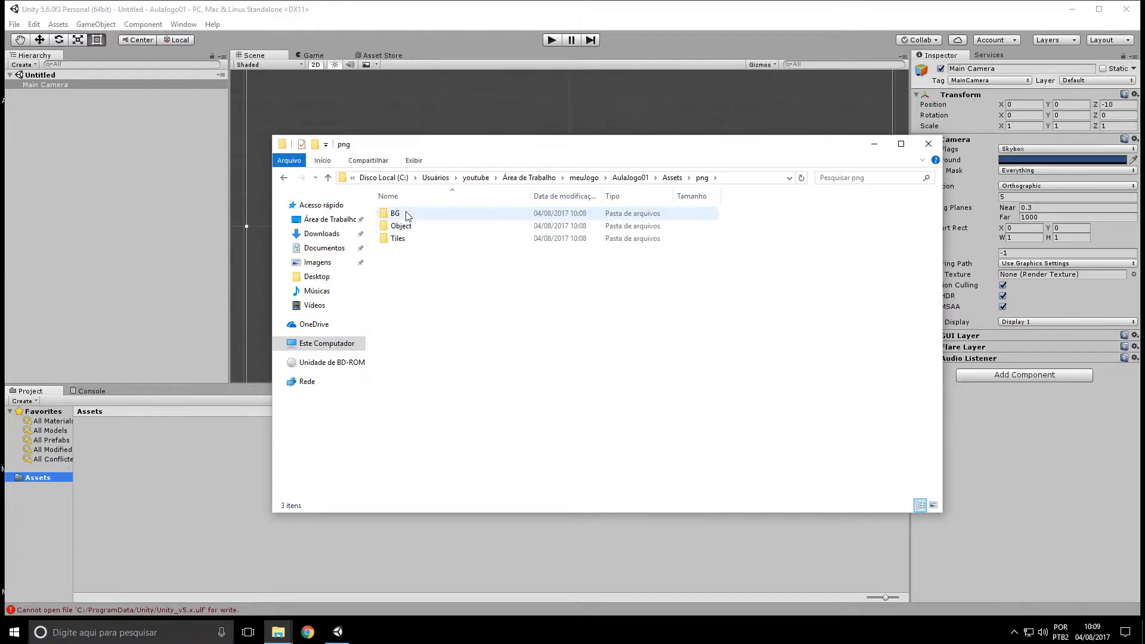
double_click(428, 217)
key("BackSpace")
double_click(435, 232)
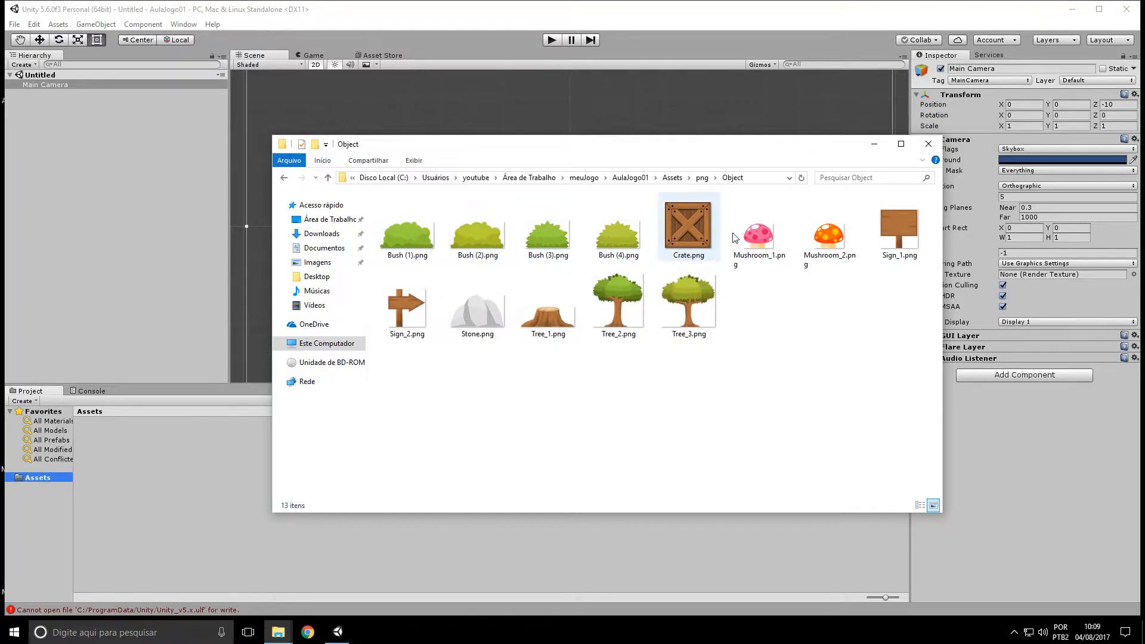
key("BackSpace")
left_click(400, 239)
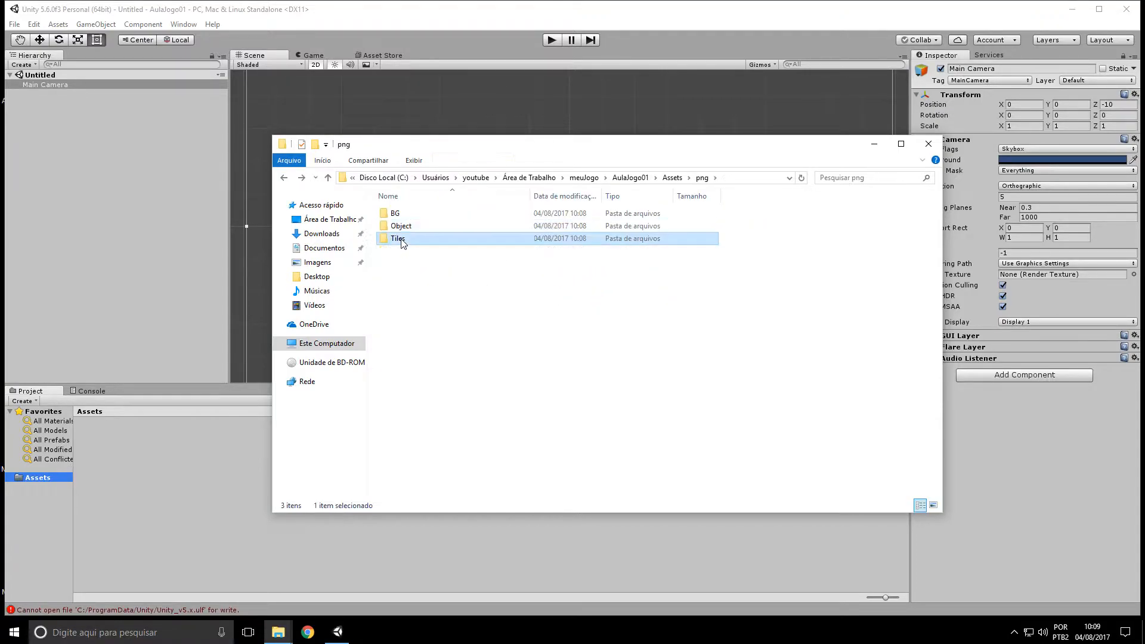
double_click(399, 238)
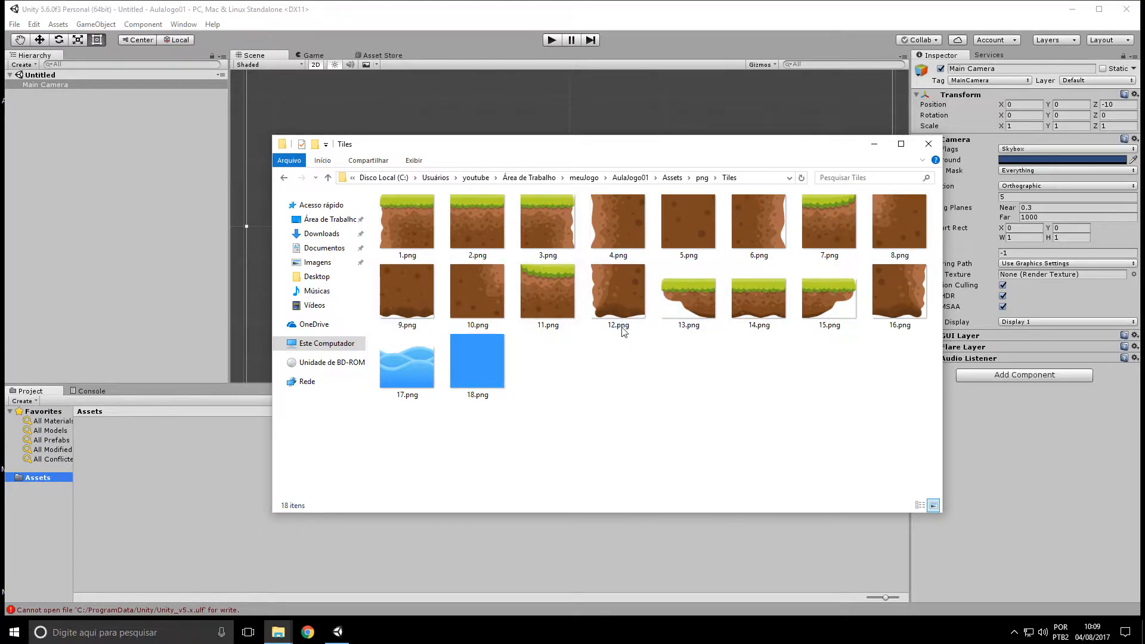
Switch back to Unity and place tile 1 from the png/Tiles folder in the scene at about X -8.03, Y -2.12
left_click(180, 448)
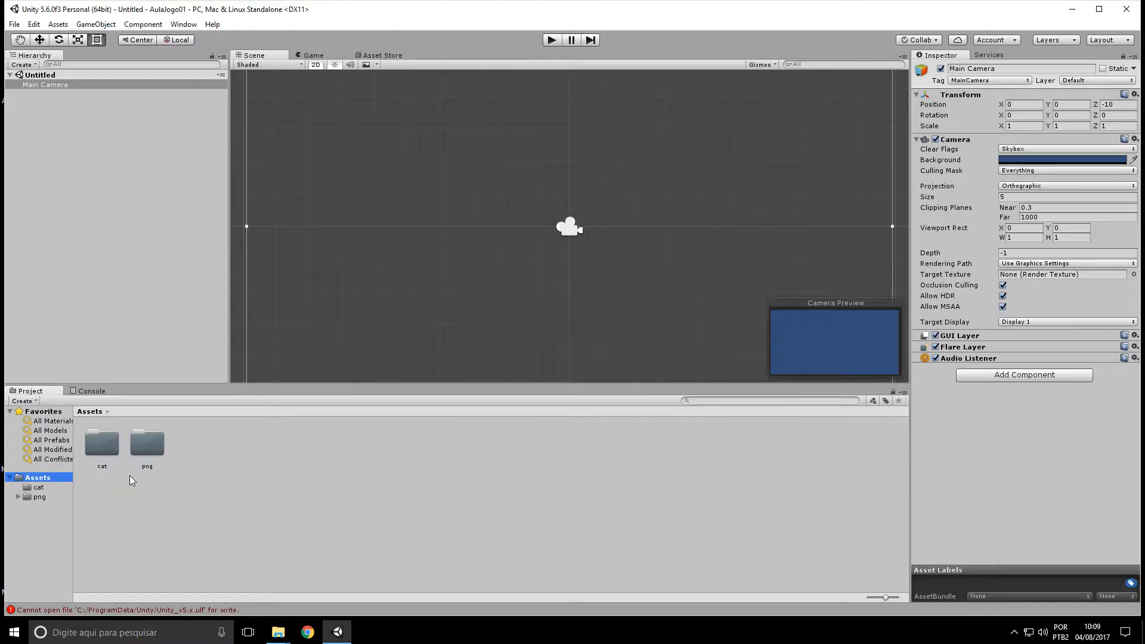
left_click(159, 442)
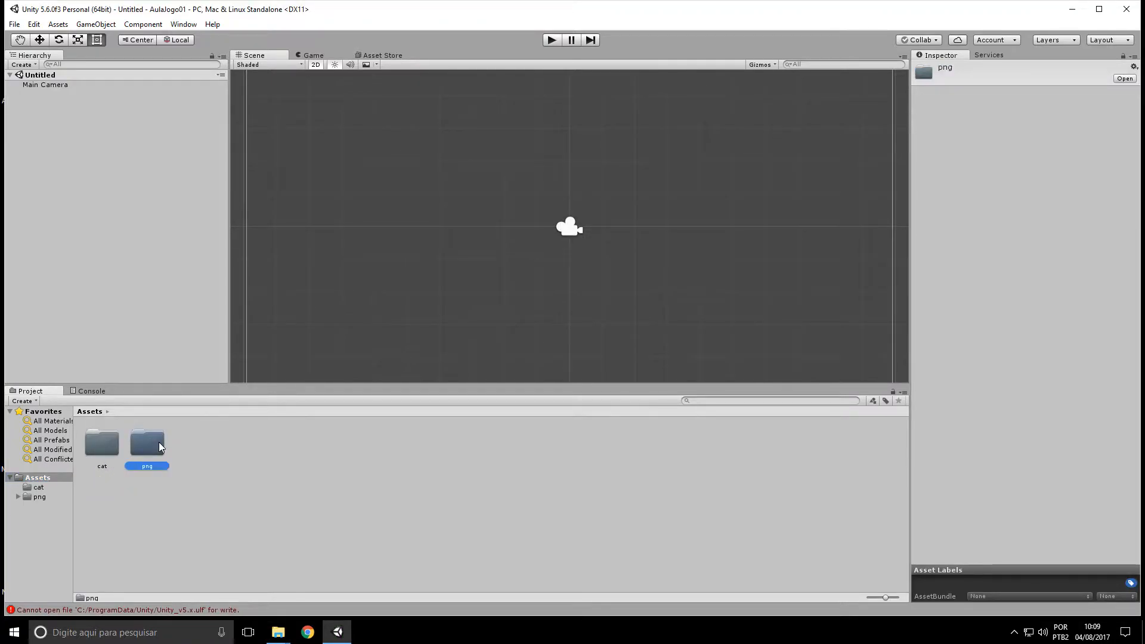
double_click(159, 441)
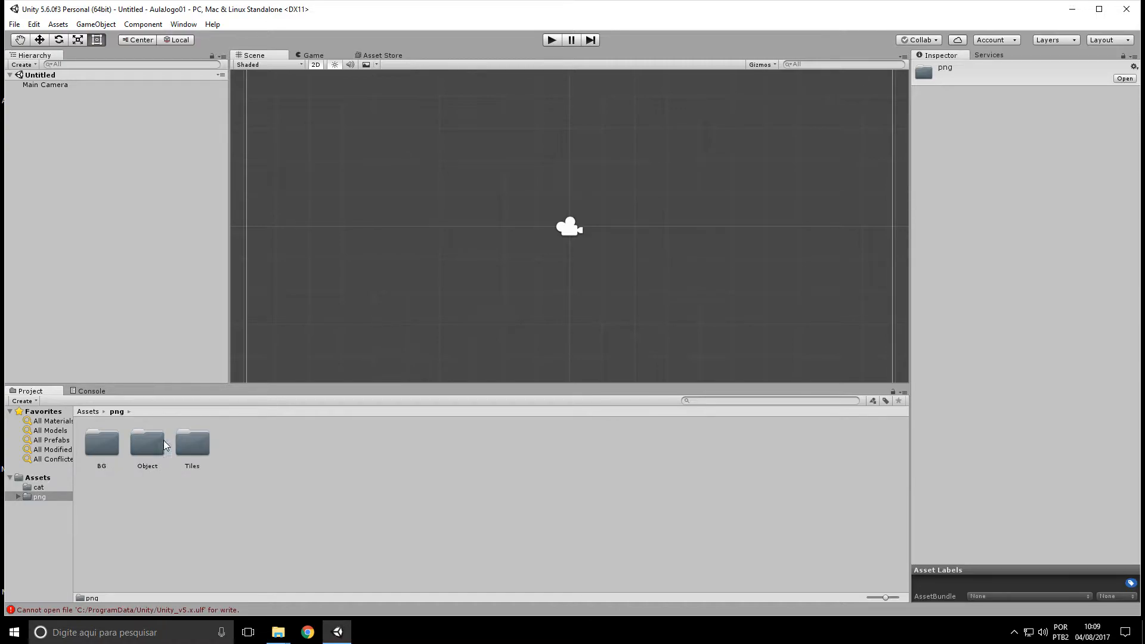
double_click(194, 441)
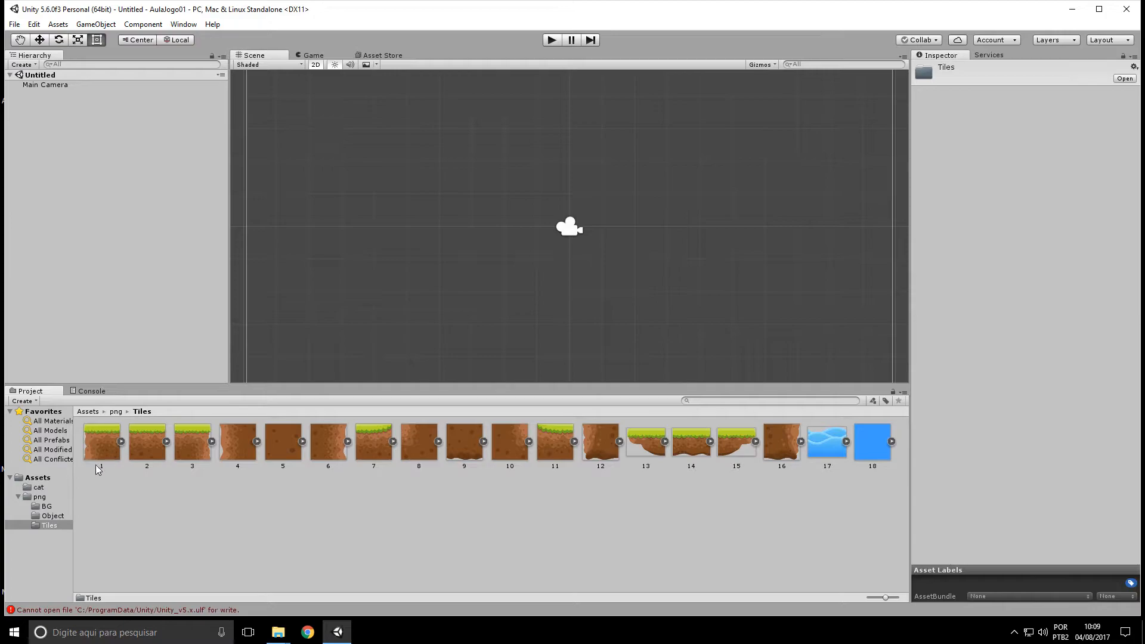
left_click_drag(97, 453, 309, 296)
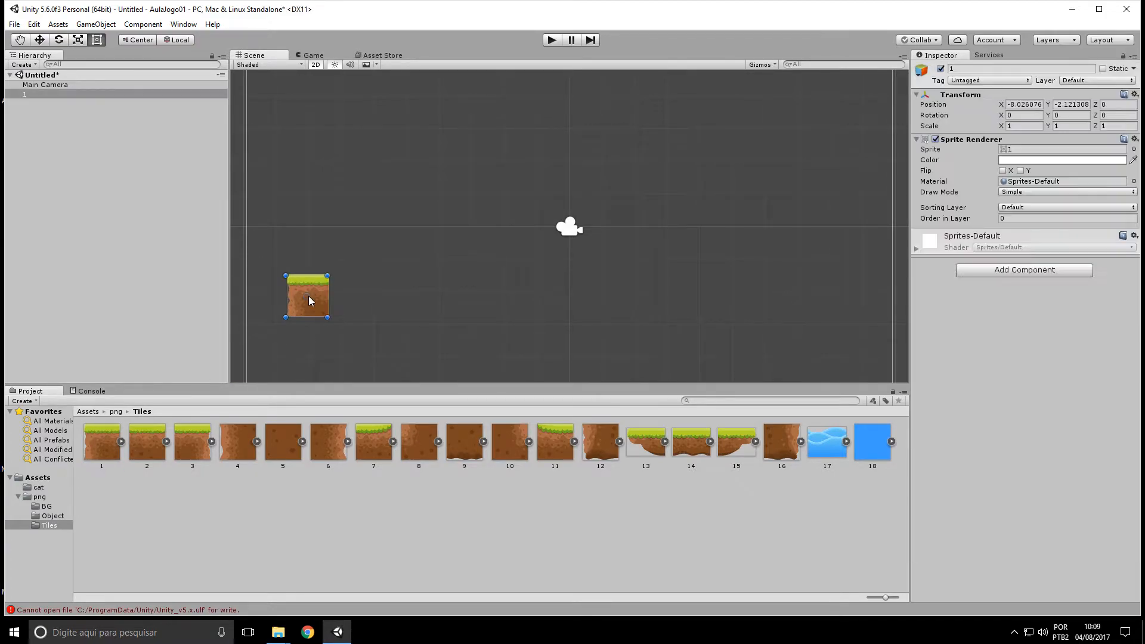
Place tile 2 in the scene against the right side of tile 1, at about X -6.74, Y -2.1
left_click_drag(155, 431, 350, 296)
left_click(415, 303)
scroll(432, 311, "up", 2)
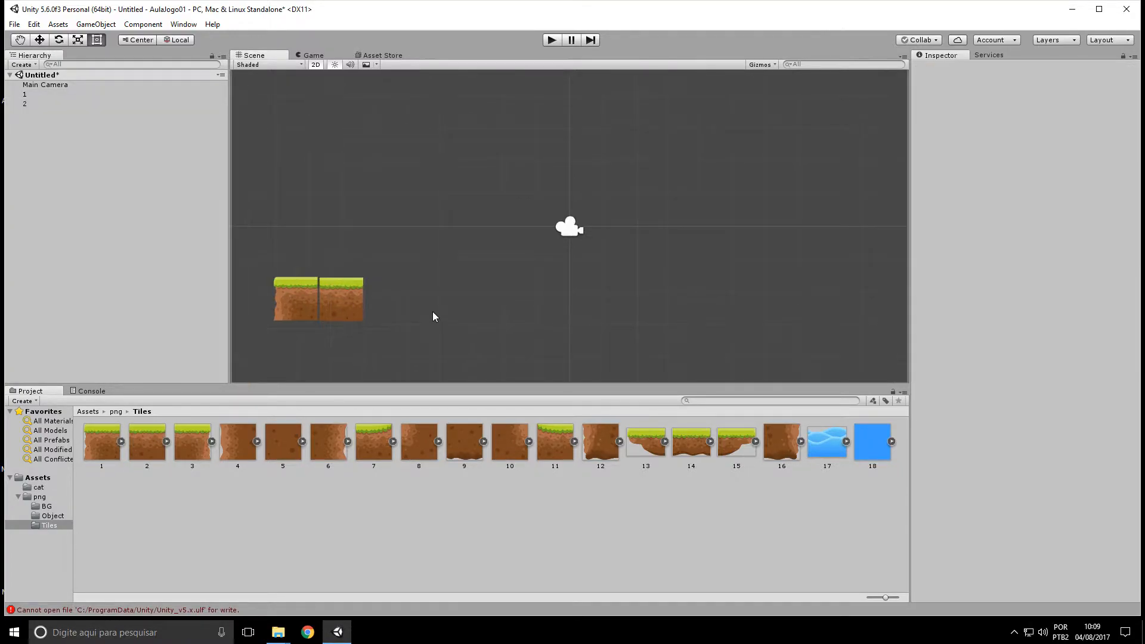
middle_click_drag(429, 298, 549, 248)
scroll(545, 258, "up", 2)
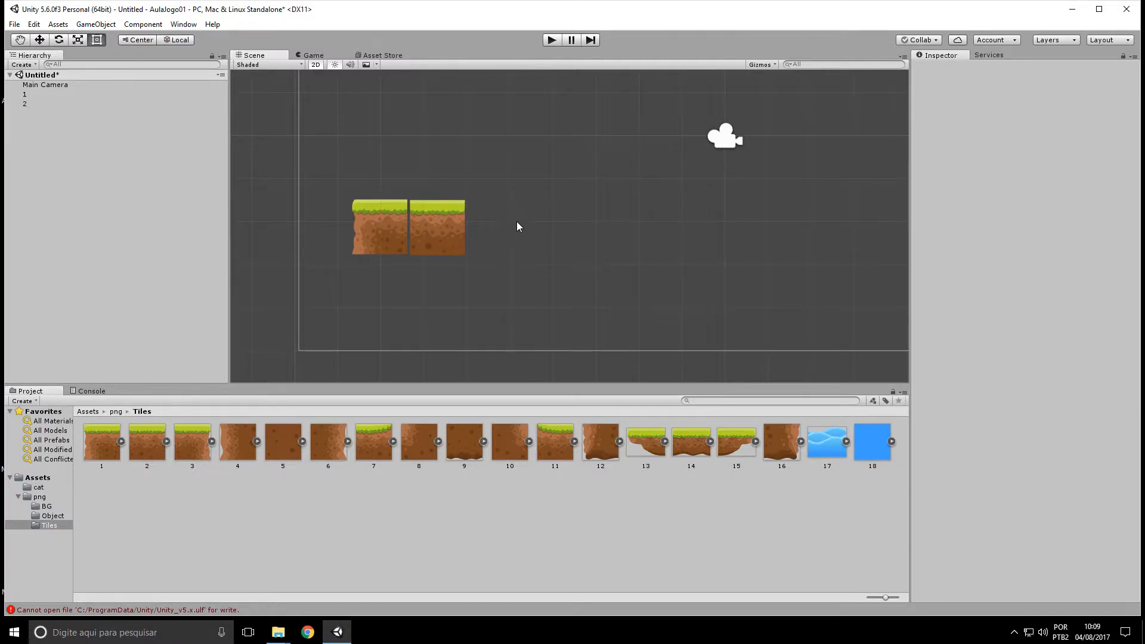
scroll(516, 231, "up", 3)
middle_click_drag(495, 220, 534, 233)
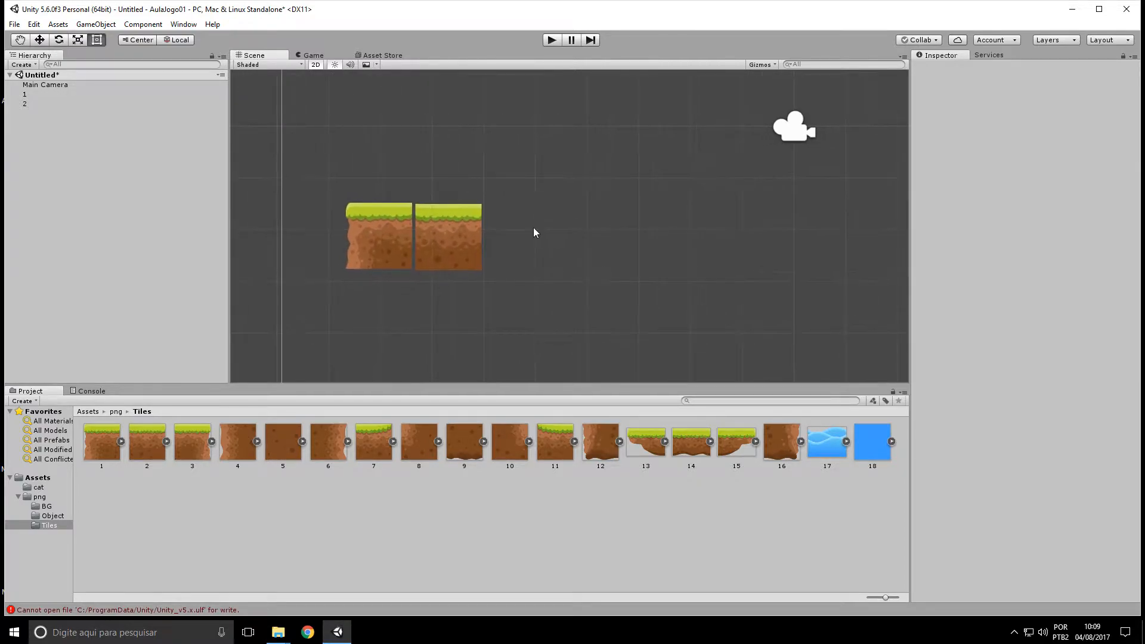
left_click_drag(449, 237, 448, 233)
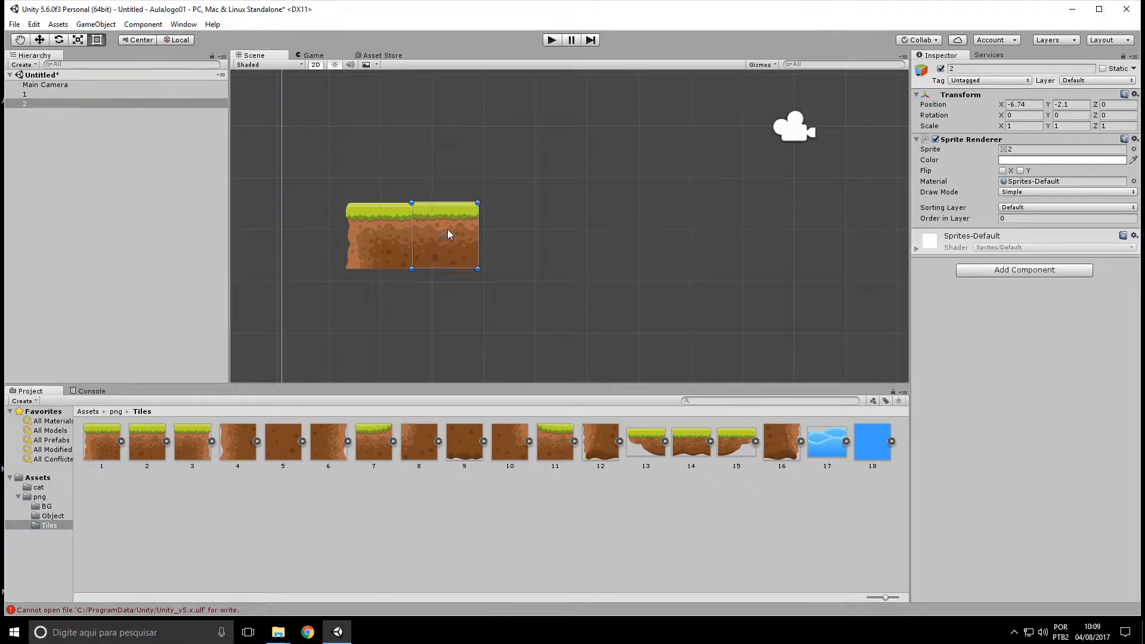
Nudge tile 2 slightly downward to line up its grass edge with tile 1
left_click(477, 241)
left_click(459, 238)
left_click_drag(452, 222, 452, 220)
left_click(516, 264)
left_click(439, 218)
middle_click_drag(505, 222, 449, 185)
middle_click_drag(567, 233, 478, 240)
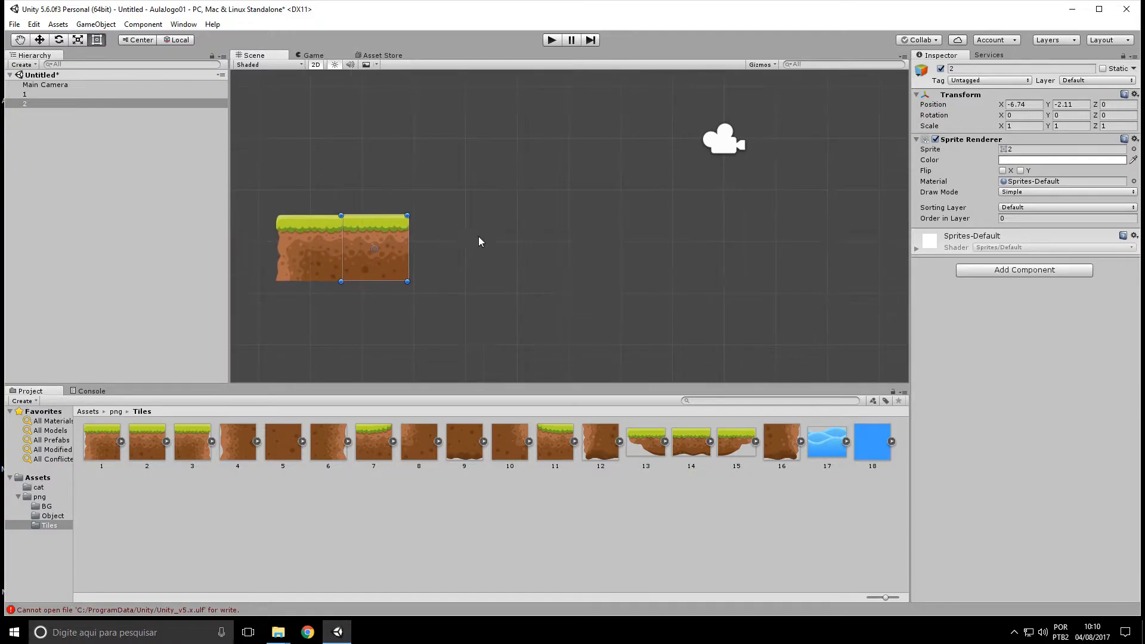
left_click(438, 255)
left_click_drag(378, 228, 379, 227)
left_click(470, 238)
left_click(389, 224)
Add a second copy of tile 2 to the scene, directly to the right of the first one
left_click_drag(146, 441, 375, 246)
left_click(378, 267)
left_click(391, 304)
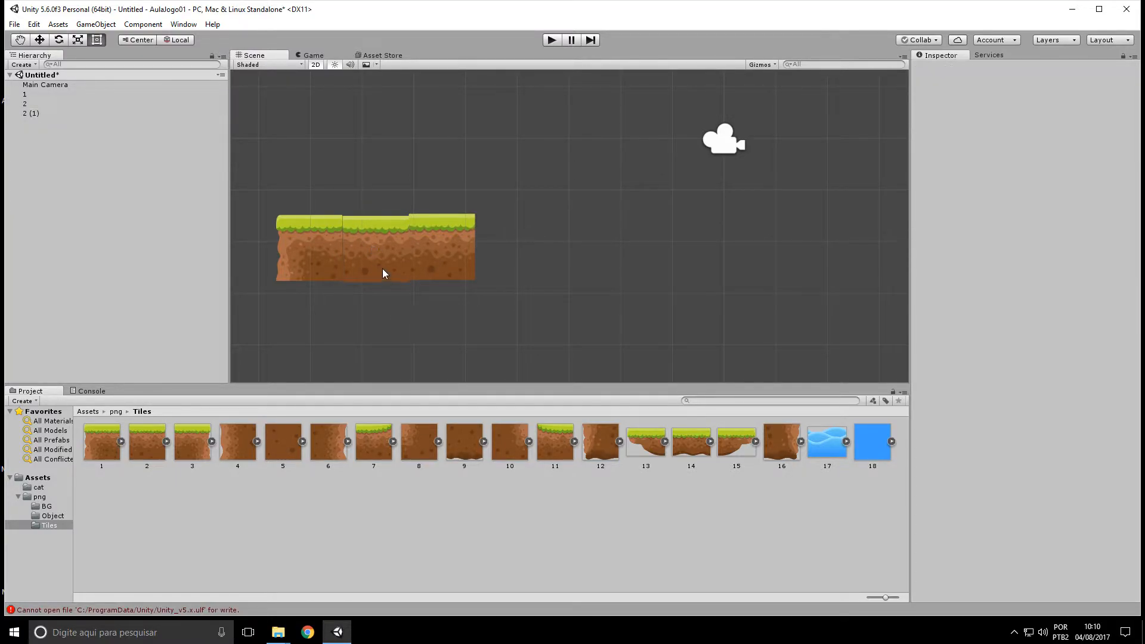
Align the two tile 2 copies side by side at about X -6.76 and X -5.48, both at Y -2.13
left_click(382, 263)
left_click_drag(388, 243, 449, 252)
left_click(402, 303)
left_click(378, 248)
left_click(399, 304)
left_click(441, 257)
left_click(471, 310)
left_click(460, 253)
left_click_drag(458, 250, 458, 252)
left_click(592, 278)
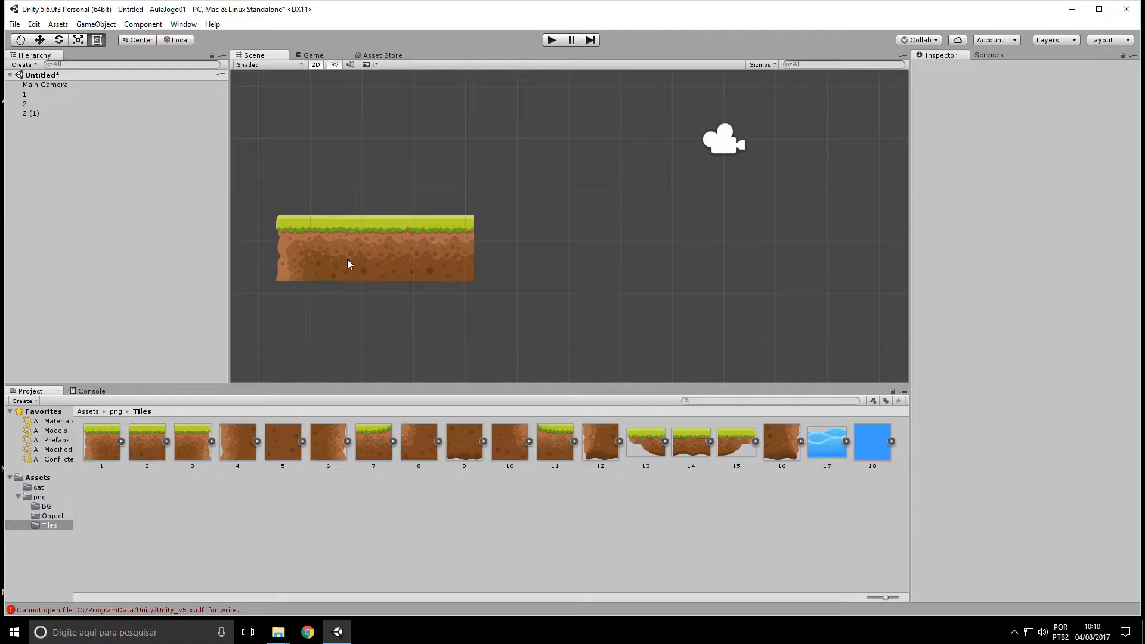
Try different X positions for tile 1, entering 0, -12 and then -1 through -9, to demonstrate horizontal placement
left_click(311, 261)
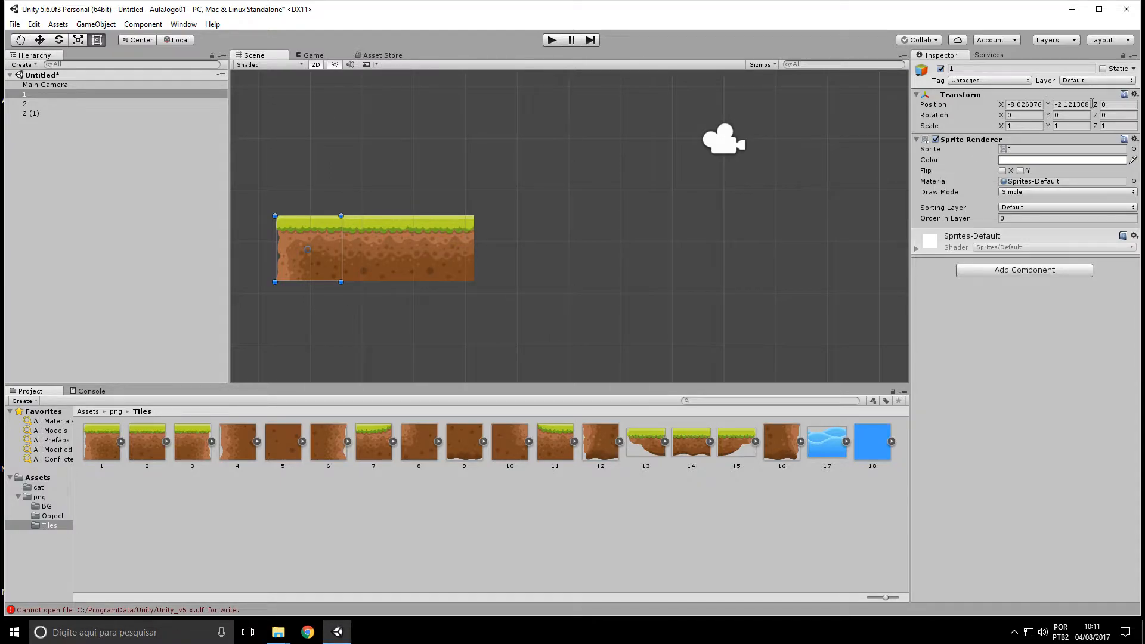
left_click(1027, 105)
type("-0")
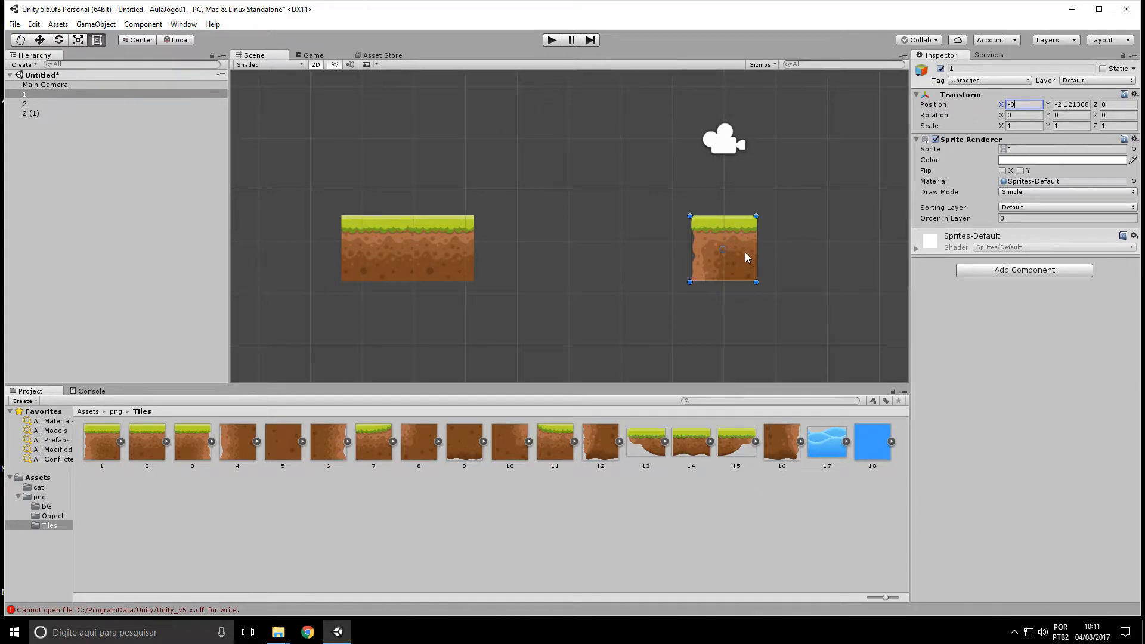
type("12")
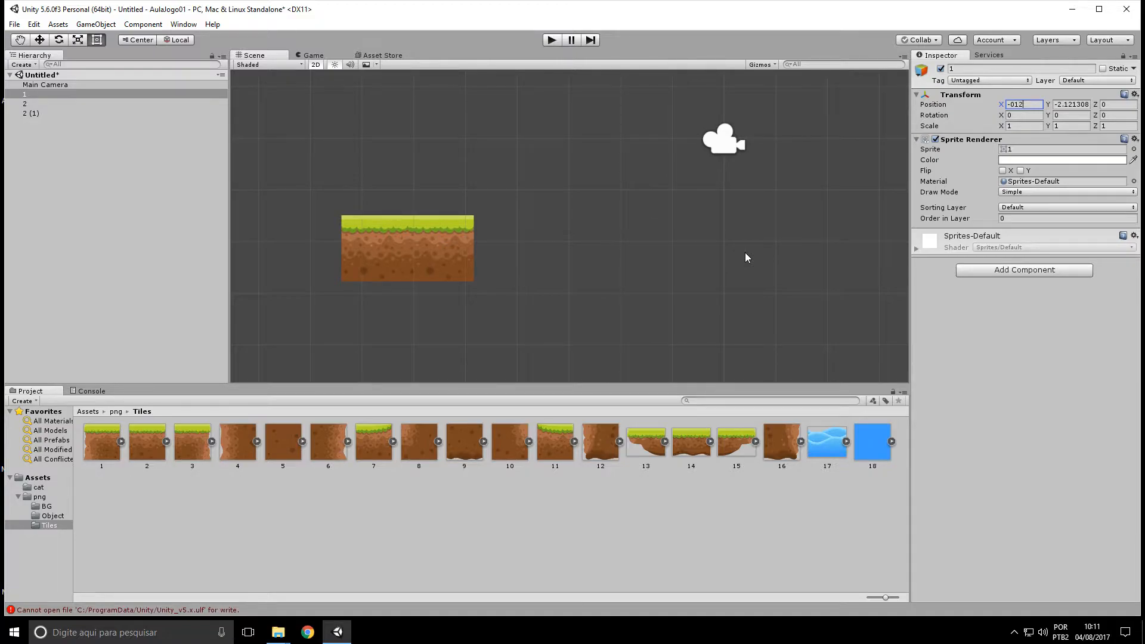
key("BackSpace")
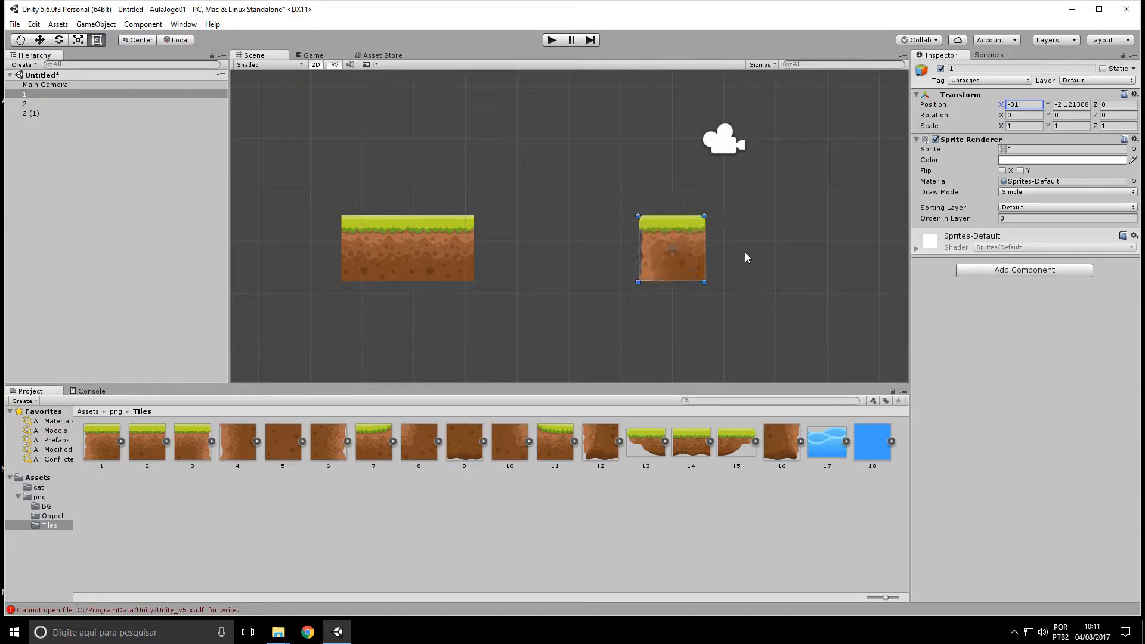
key("BackSpace")
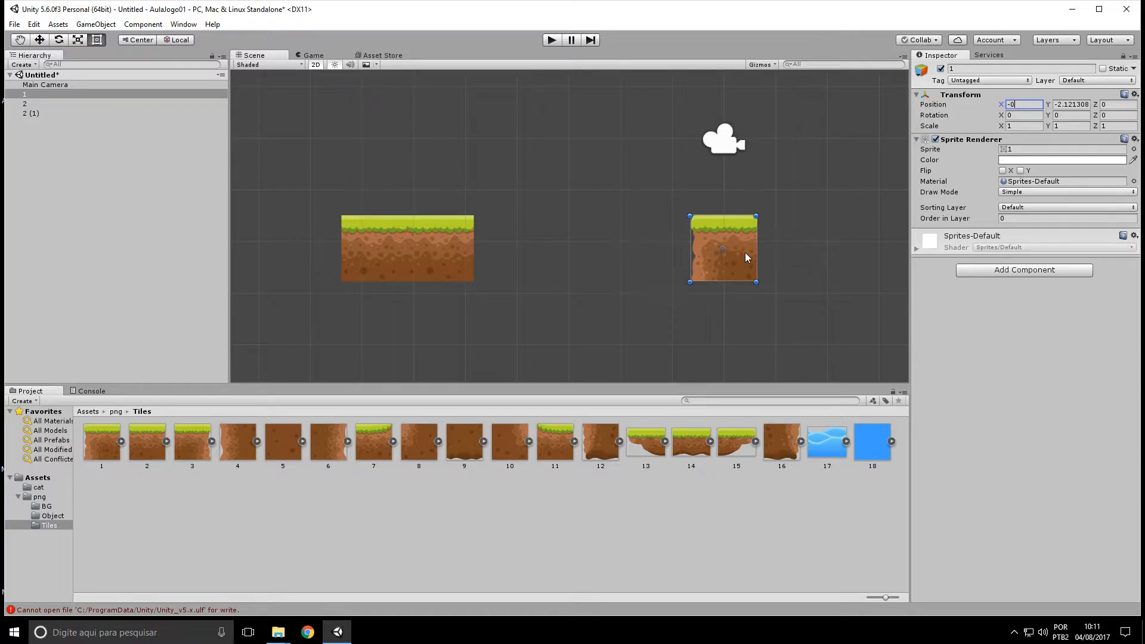
type("2")
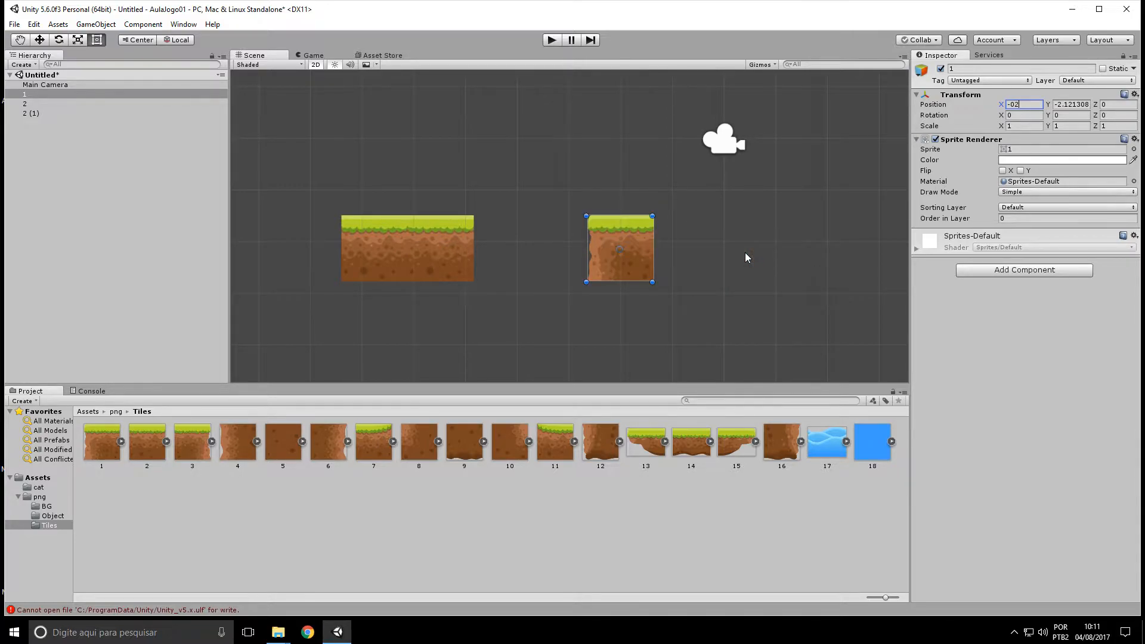
key("BackSpace")
type("3")
key("BackSpace")
type("4")
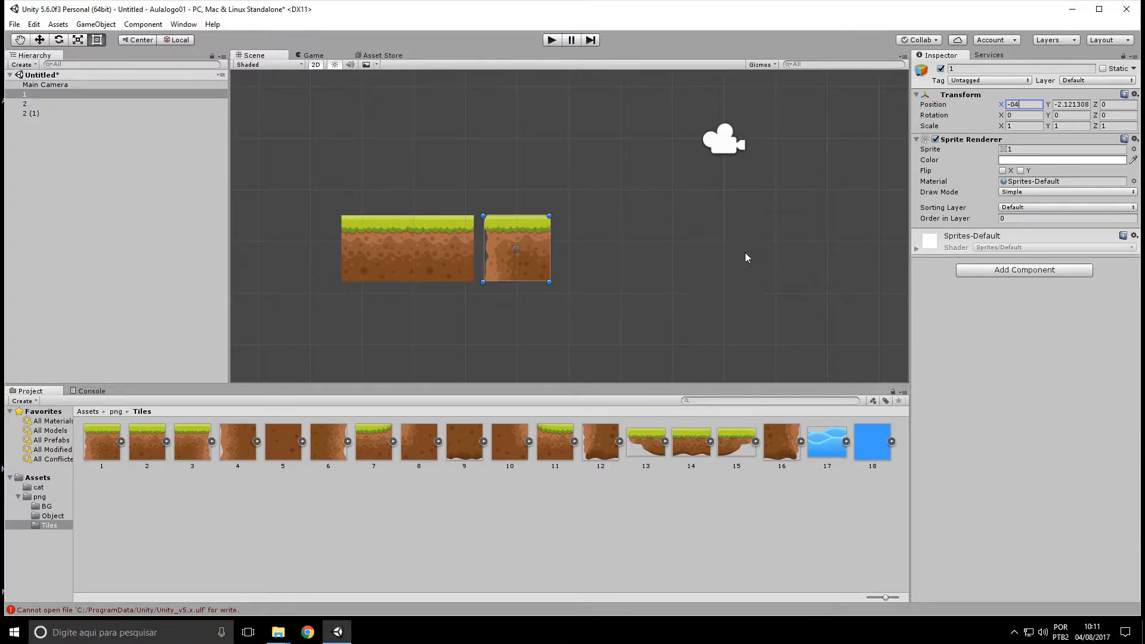
key("BackSpace")
type("5")
key("BackSpace")
type("6")
key("BackSpace")
type("7")
key("BackSpace")
type("8")
key("BackSpace")
type("9")
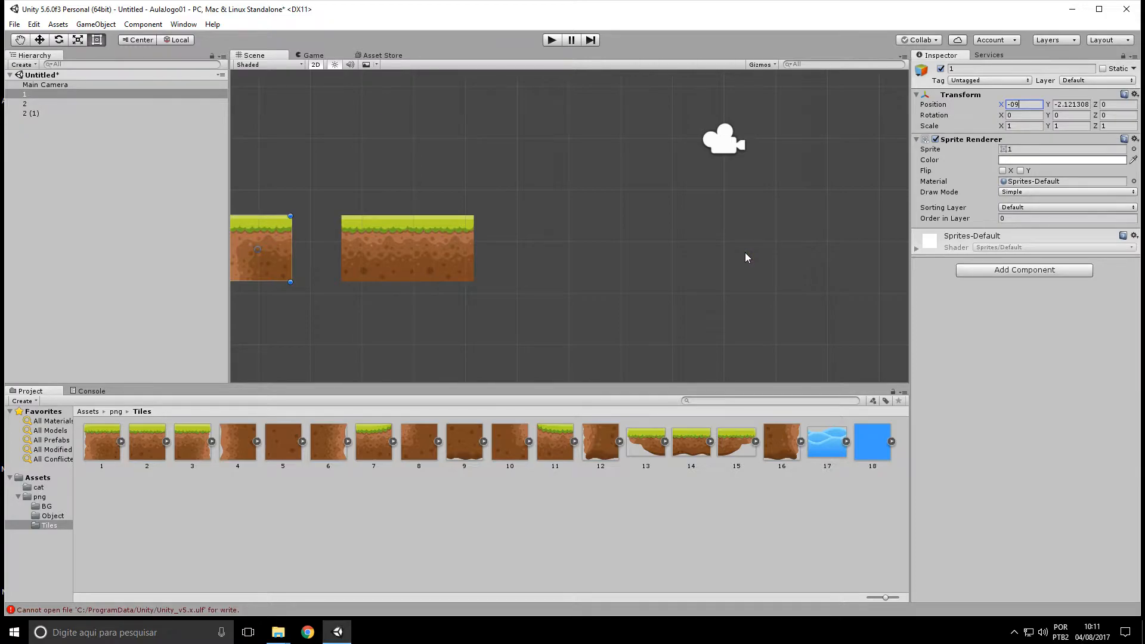
left_click(663, 227)
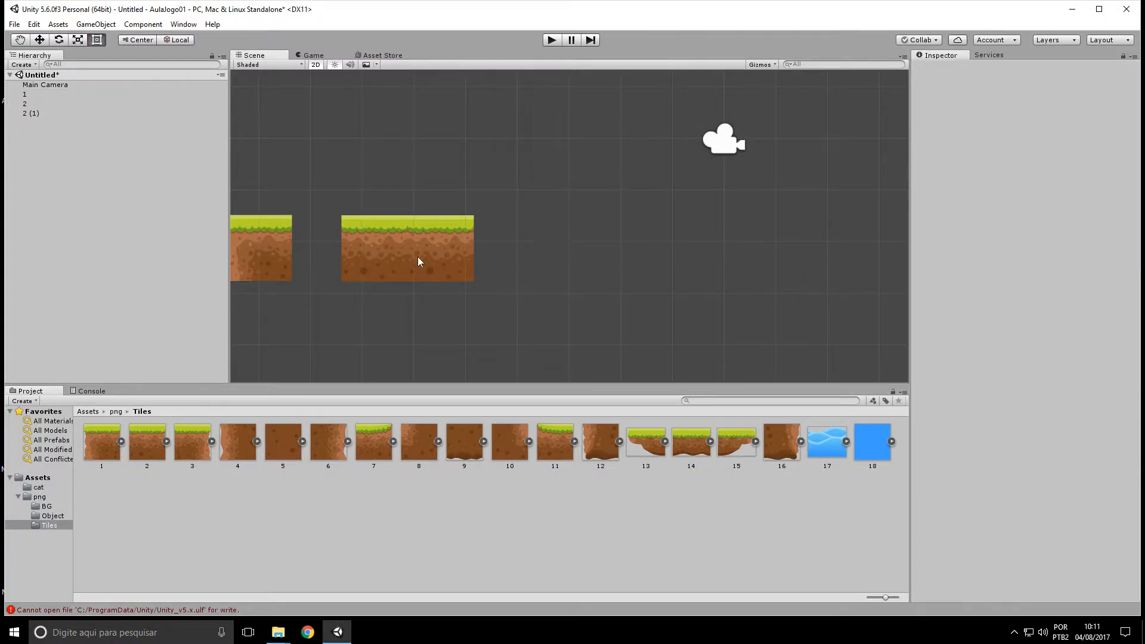
Move tile 1 back against the left side of the first tile 2, at about X -8.05, Y -2.11
left_click(266, 244)
left_click_drag(268, 227, 315, 223)
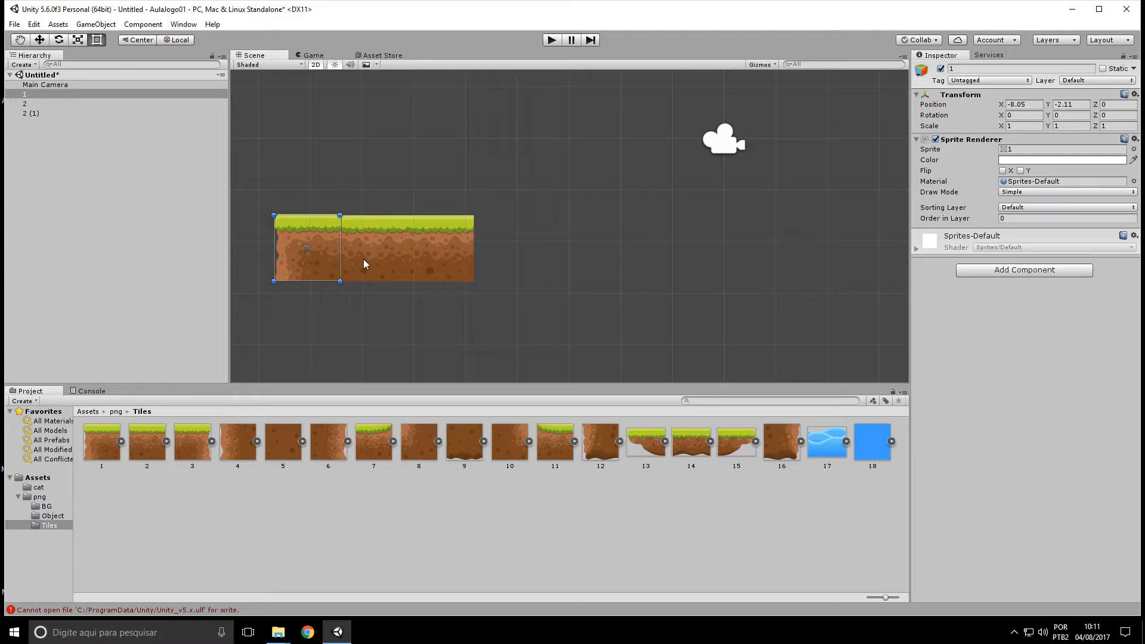
left_click(542, 264)
Set the first tile 2's Y position to -2.11, the same height as tile 1
left_click(373, 274)
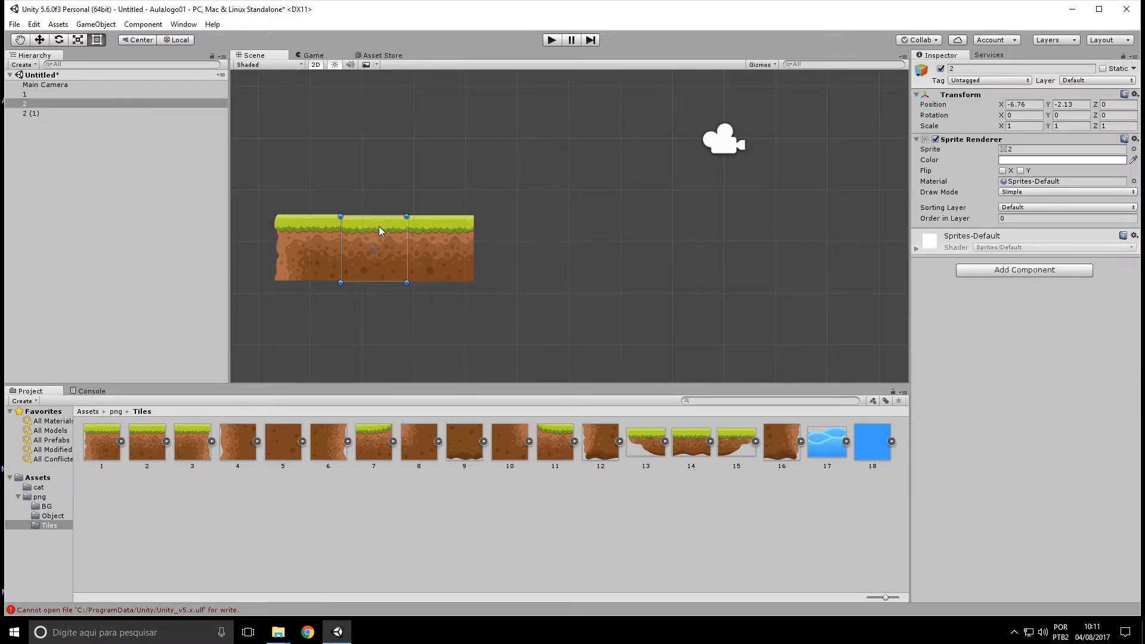
left_click(440, 208)
scroll(455, 277, "up", 3)
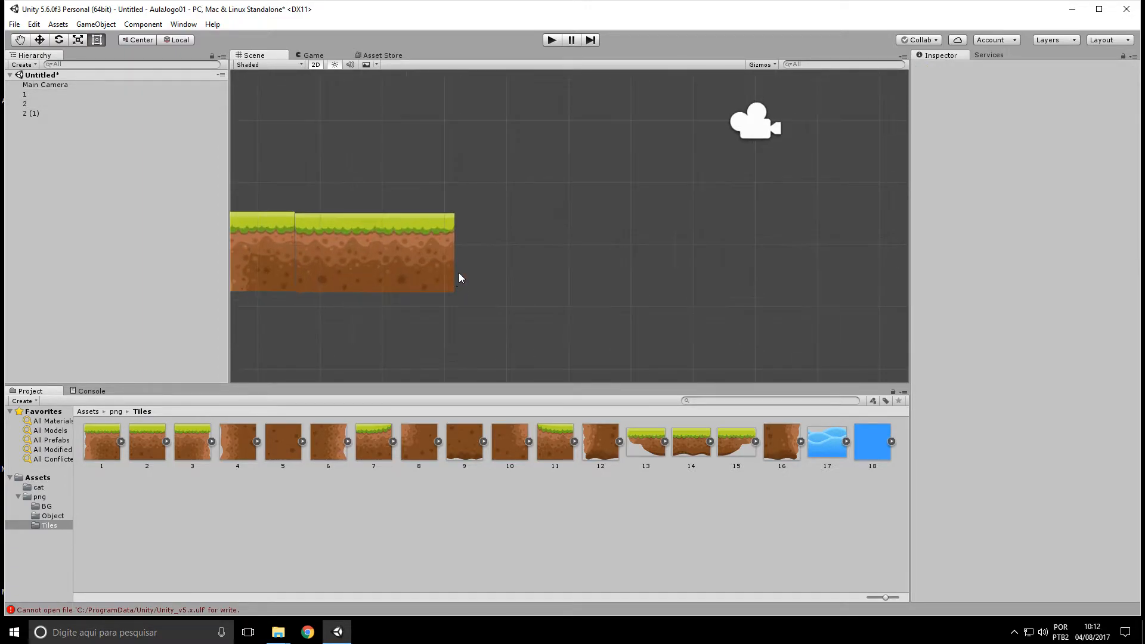
middle_click_drag(367, 217, 464, 210)
left_click(434, 228)
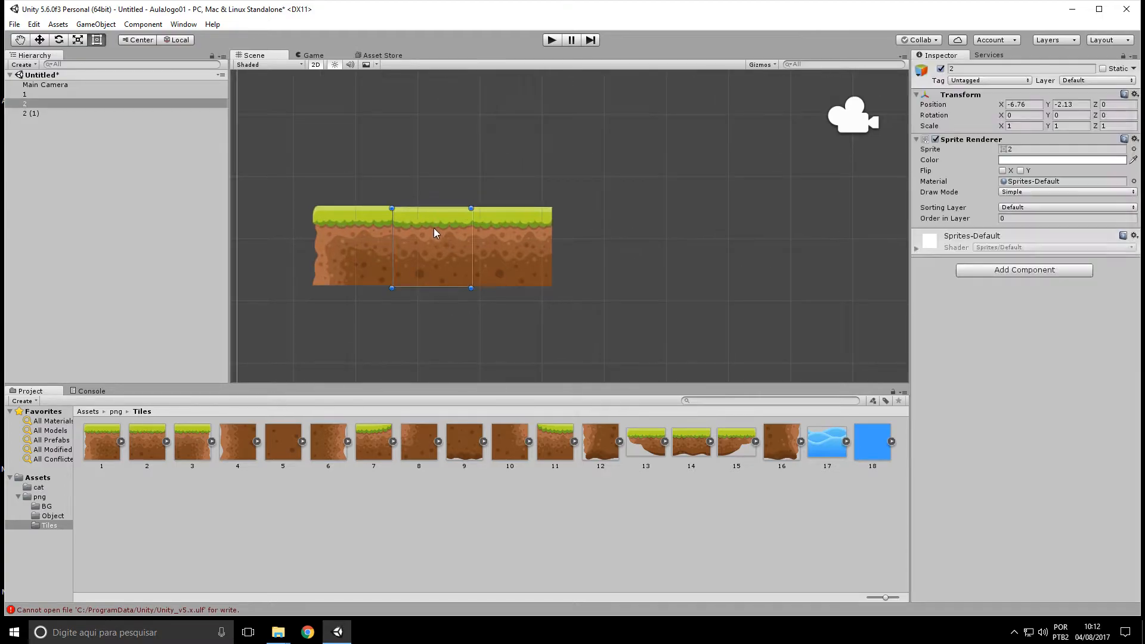
left_click(530, 228)
left_click(363, 237)
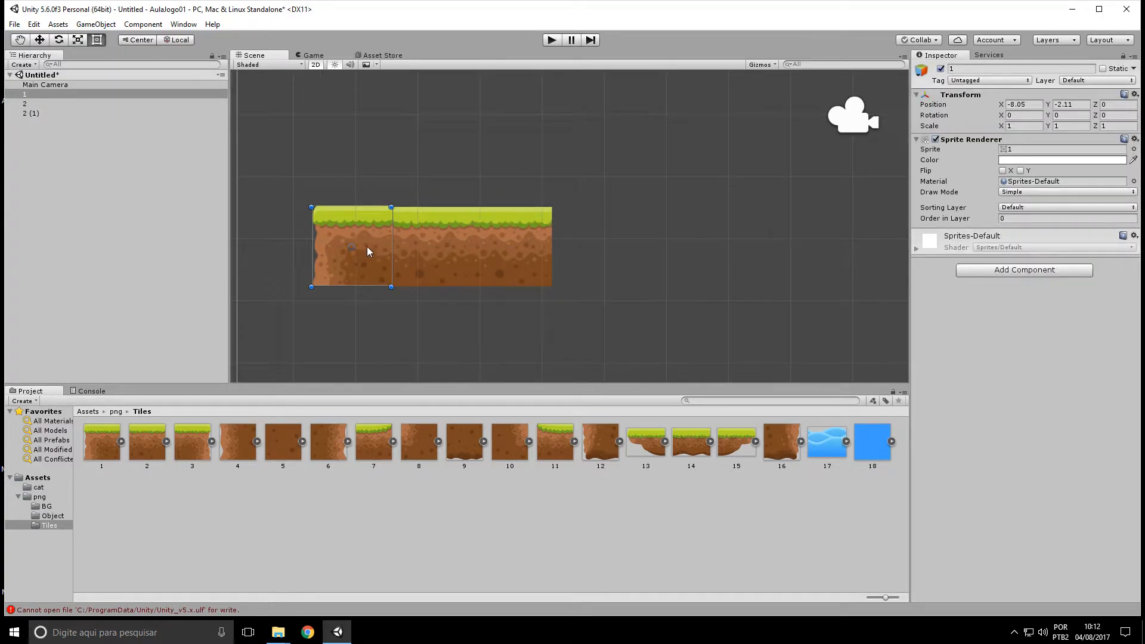
left_click(1073, 104)
left_click(468, 243)
left_click(1074, 105)
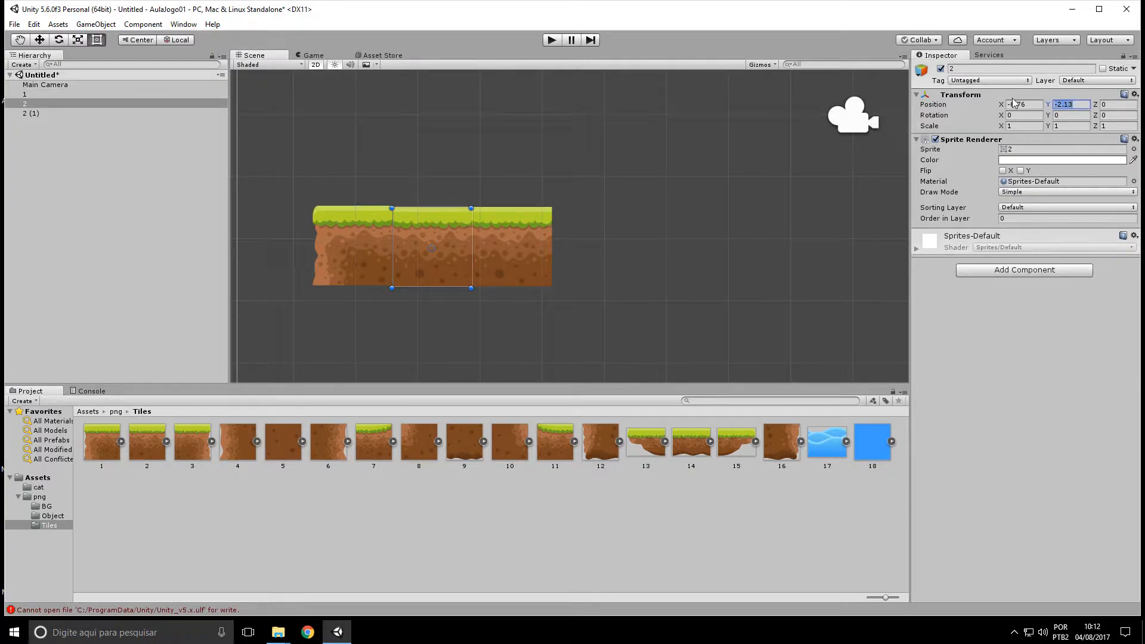
Set the second tile 2's Y position to -2.11 and close the small gap between tile 1 and its neighbour
left_click(518, 246)
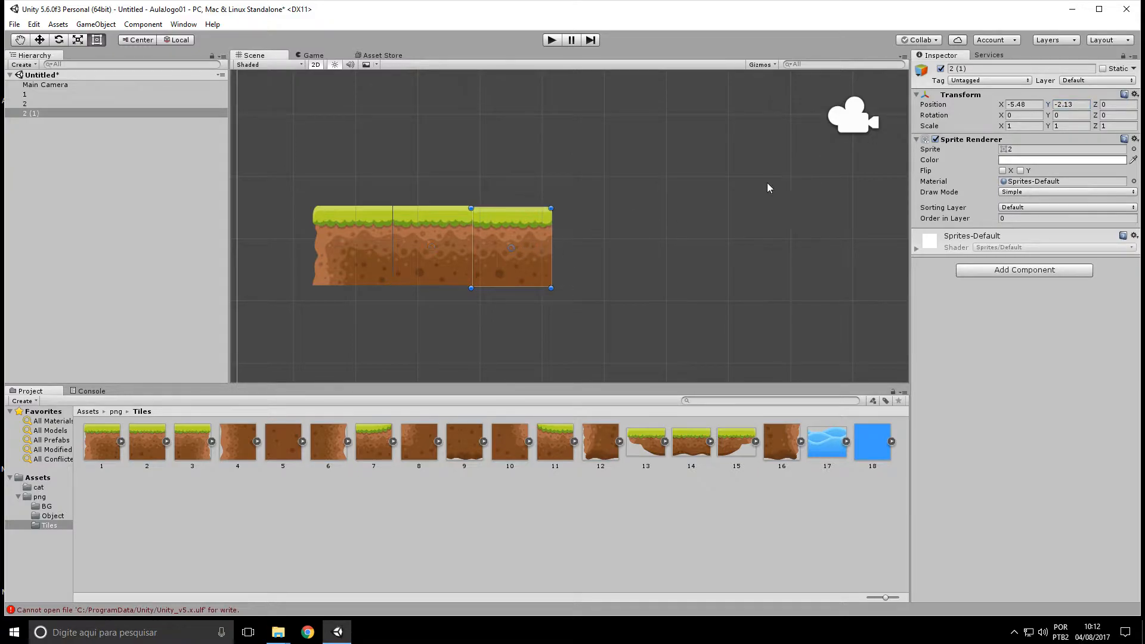
left_click(1080, 105)
type("-2.11")
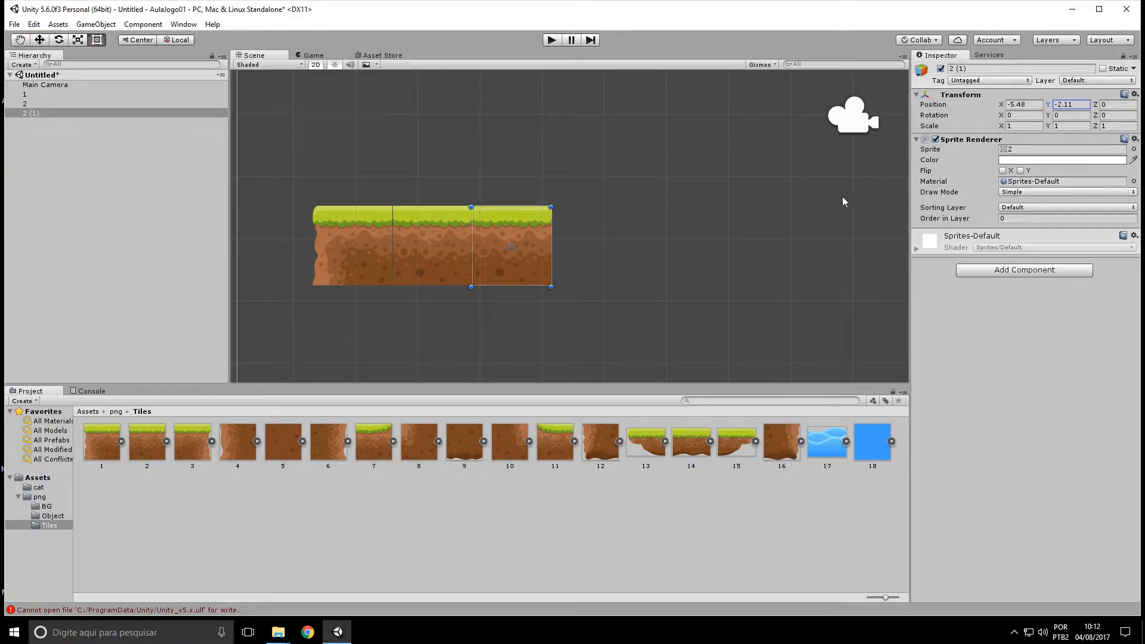
left_click(757, 218)
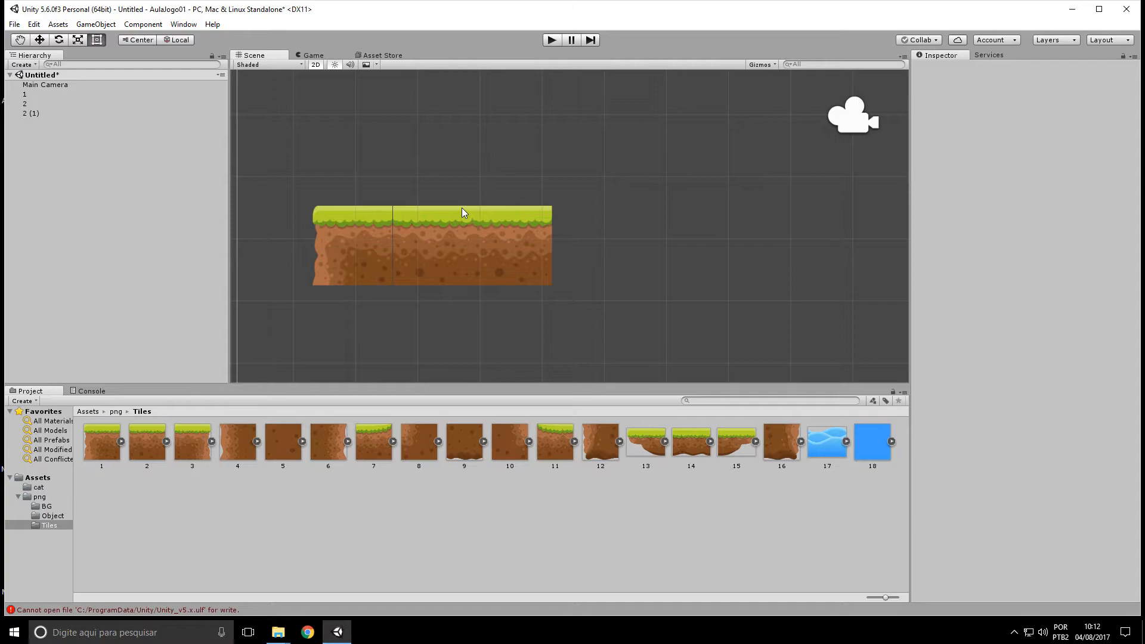
left_click(382, 247)
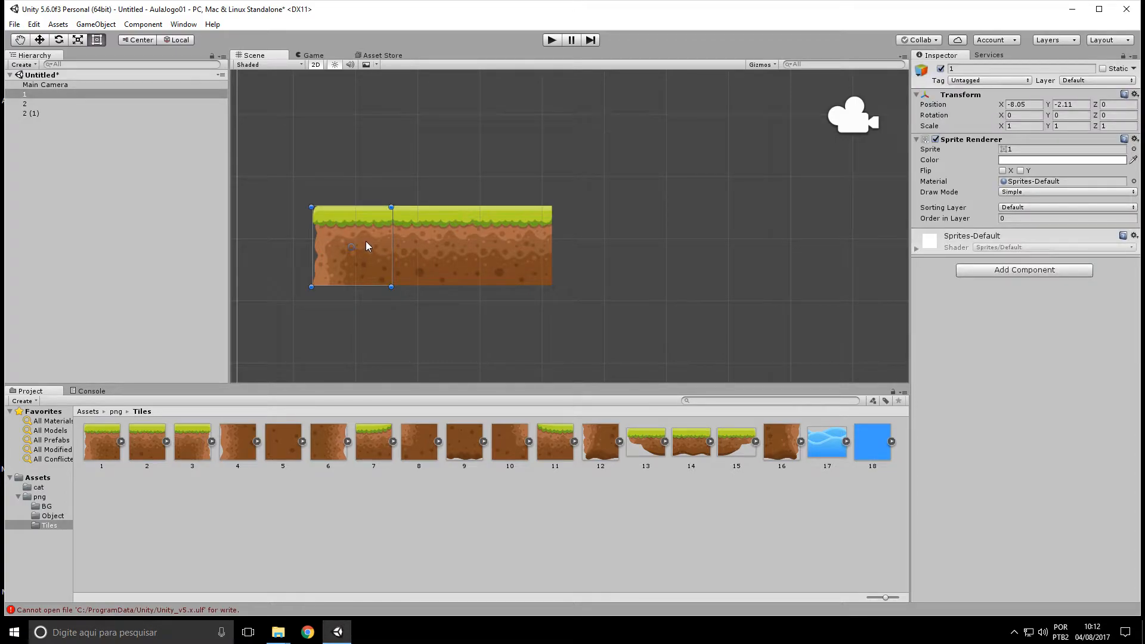
left_click(637, 227)
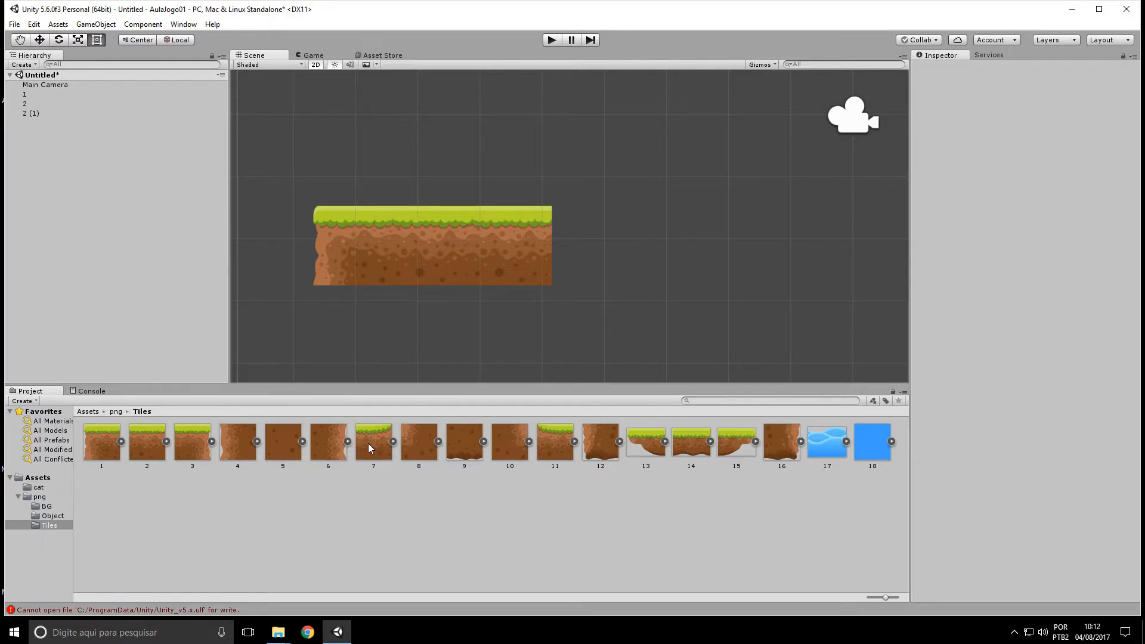
Try tile 15 and then tile 7 at the right end of the ground, placing tile 7 at about X -4.2 with Y -2.11
left_click_drag(741, 443, 599, 238)
key("Delete")
left_click_drag(374, 443, 592, 245)
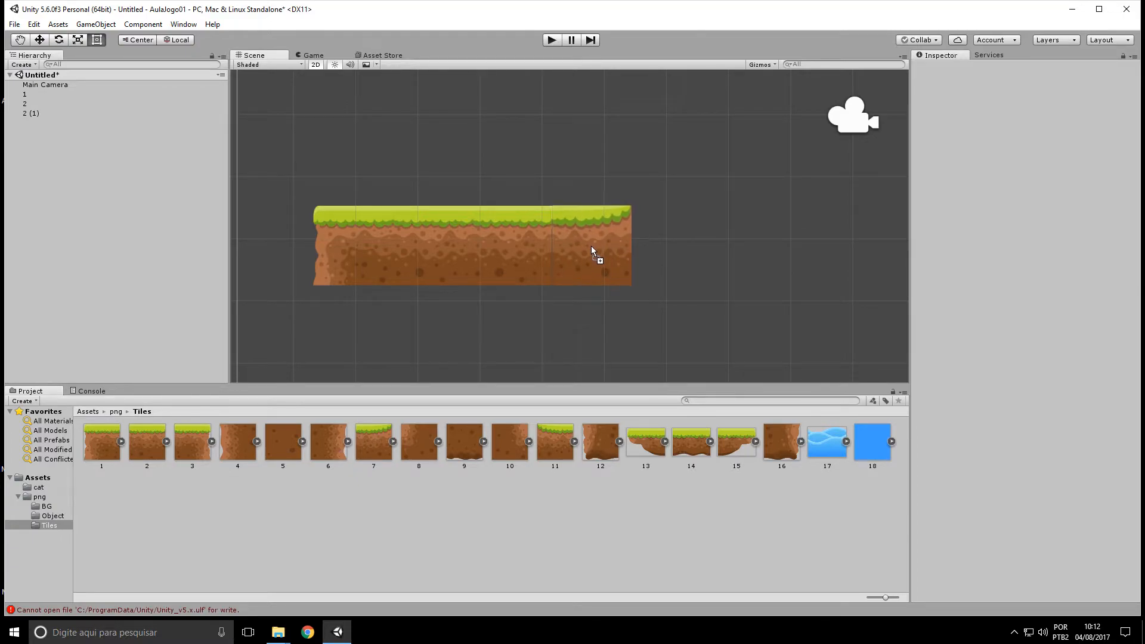
left_click(679, 257)
scroll(572, 253, "up", 3)
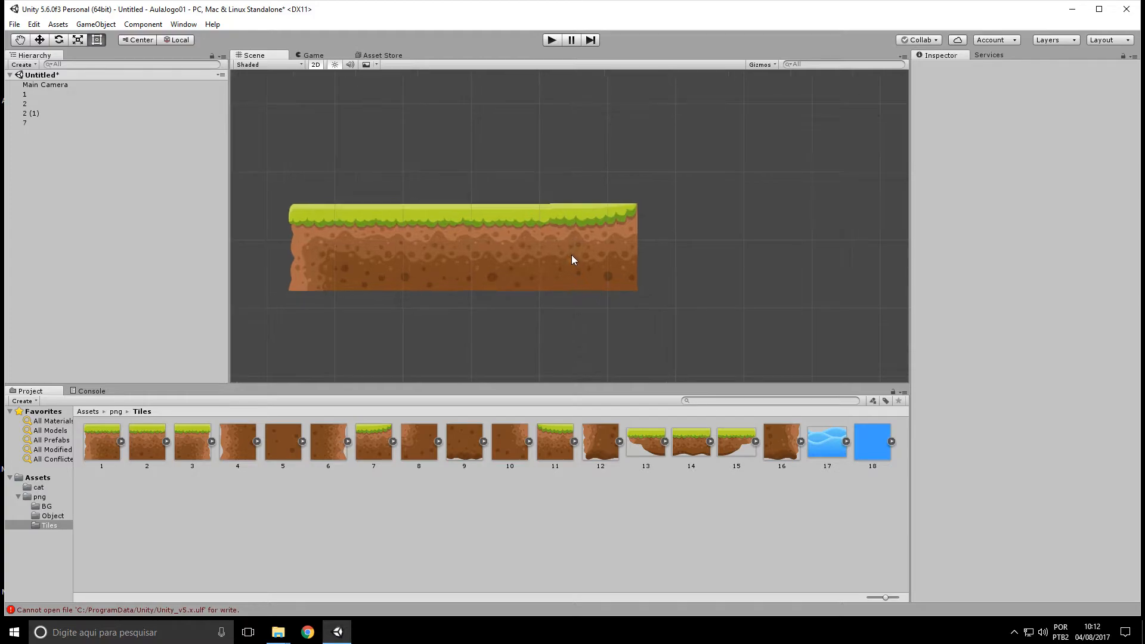
left_click(566, 243)
left_click(1071, 104)
type("-2.11")
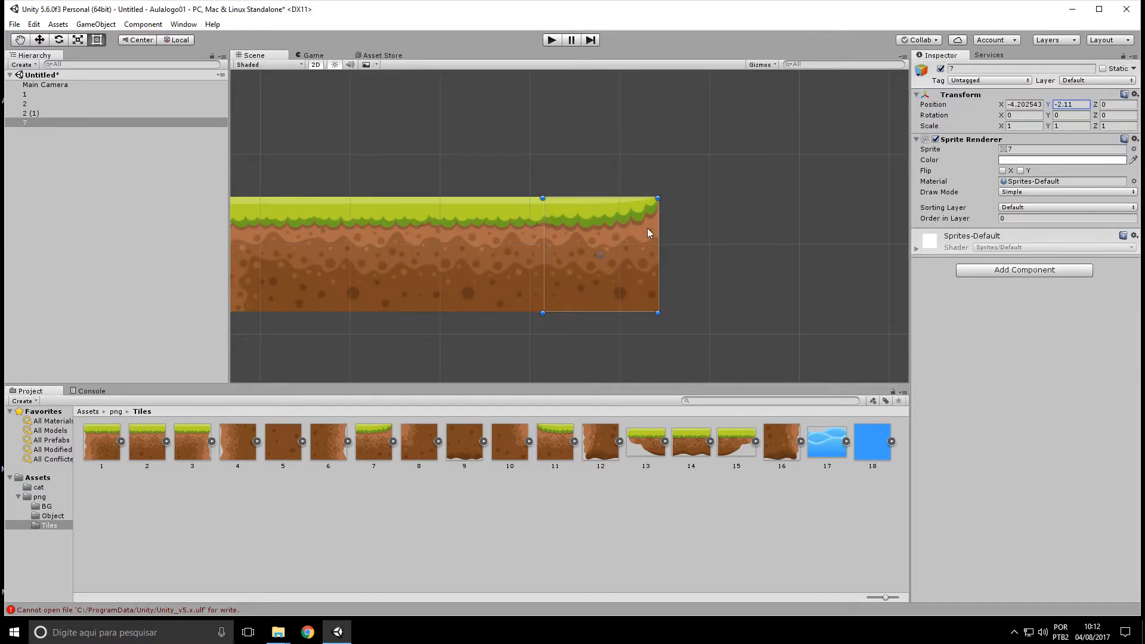
left_click(671, 260)
Check the alignment of the ground tiles one by one, then preview the strip in play mode and stop it
left_click(514, 255)
left_click(680, 245)
left_click(496, 253)
left_click(363, 246)
left_click(267, 243)
left_click(420, 114)
middle_click_drag(442, 118, 545, 129)
scroll(649, 178, "down", 1)
scroll(648, 178, "down", 1)
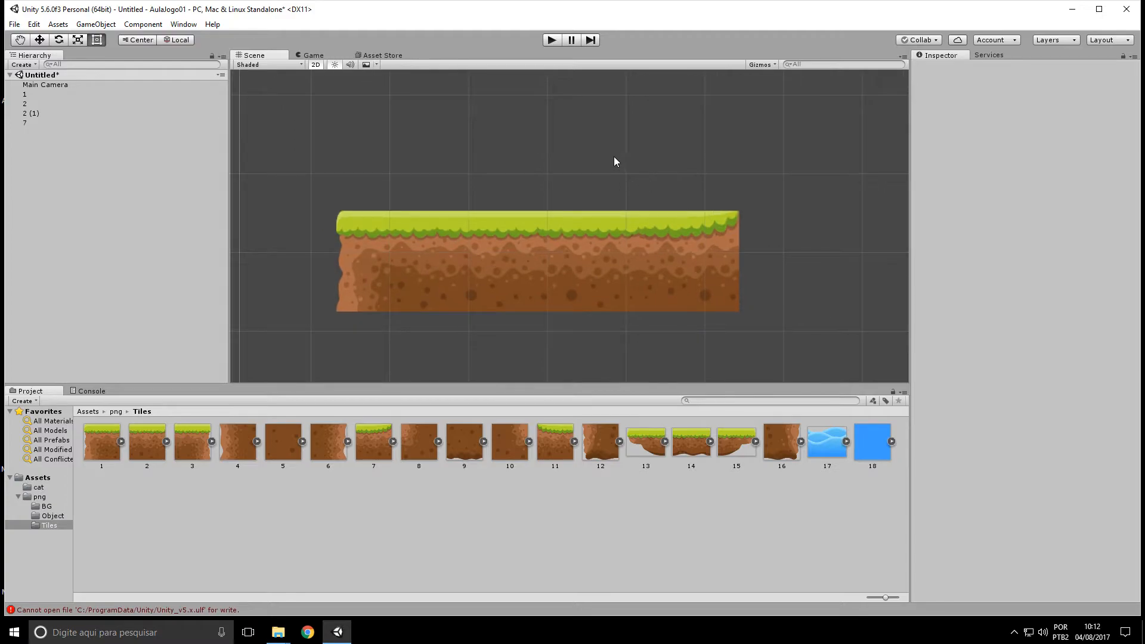
left_click(551, 40)
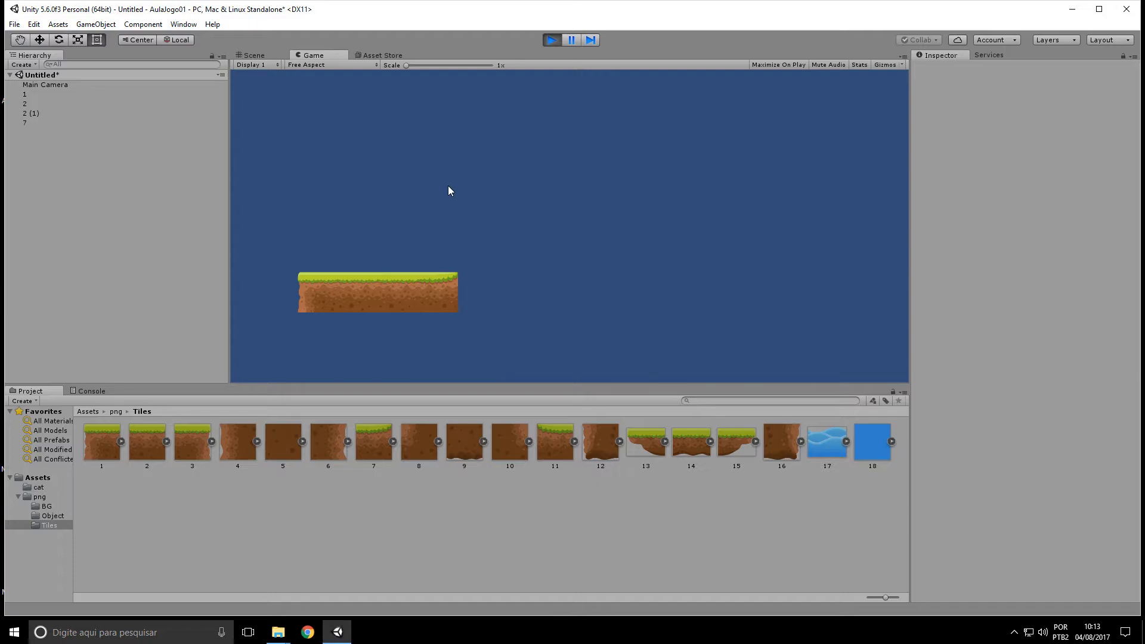
left_click(553, 40)
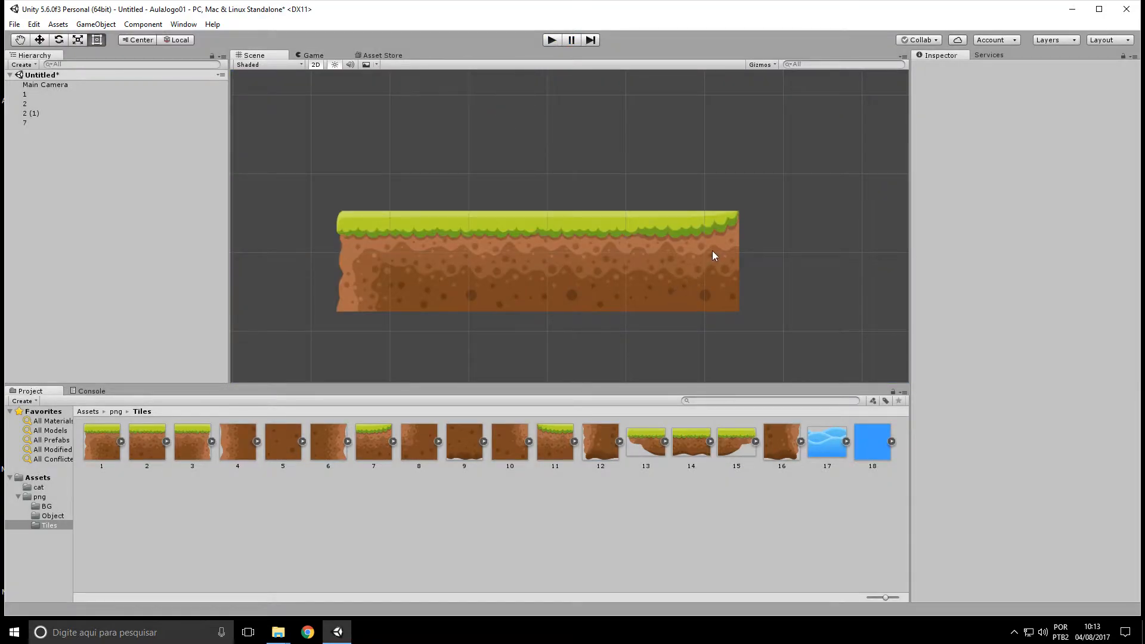
Replace tile 7 with tile 3 as the right end piece of the ground strip
left_click(691, 269)
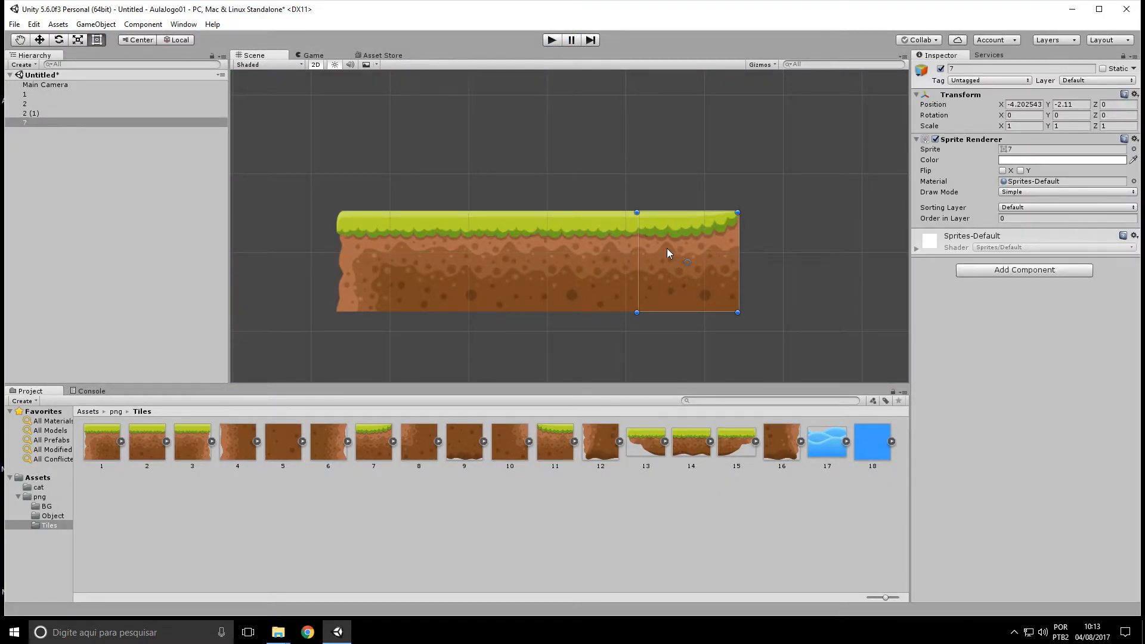
key("Delete")
left_click_drag(189, 443, 690, 263)
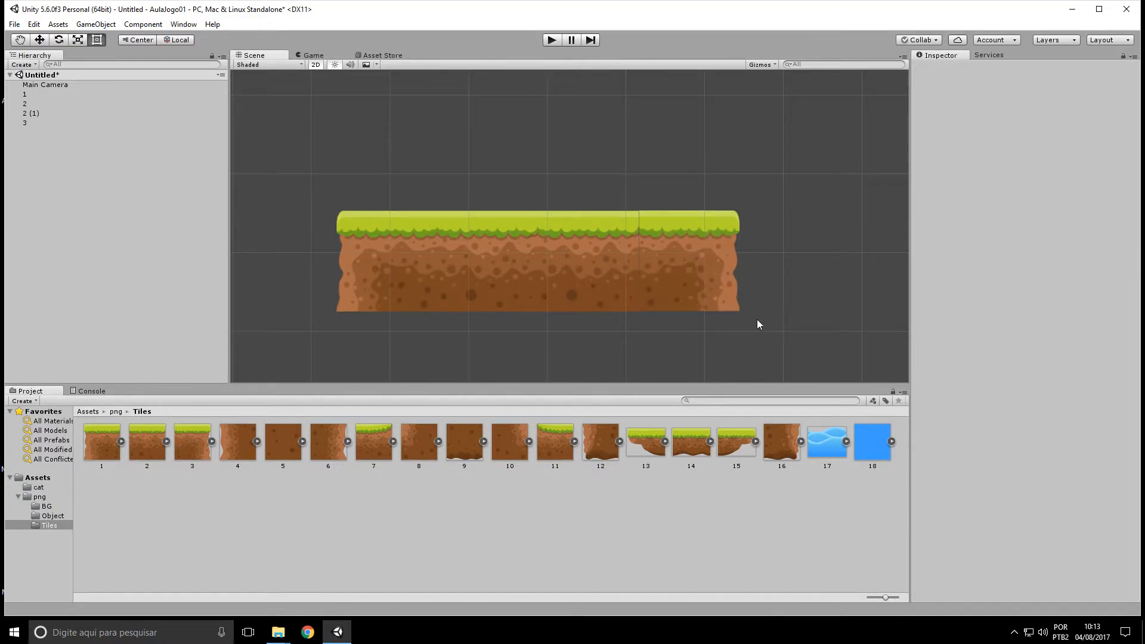
Set the Y position of tile 3 at the right end of the ground to -2.11
scroll(686, 316, "up", 1)
scroll(673, 346, "up", 3)
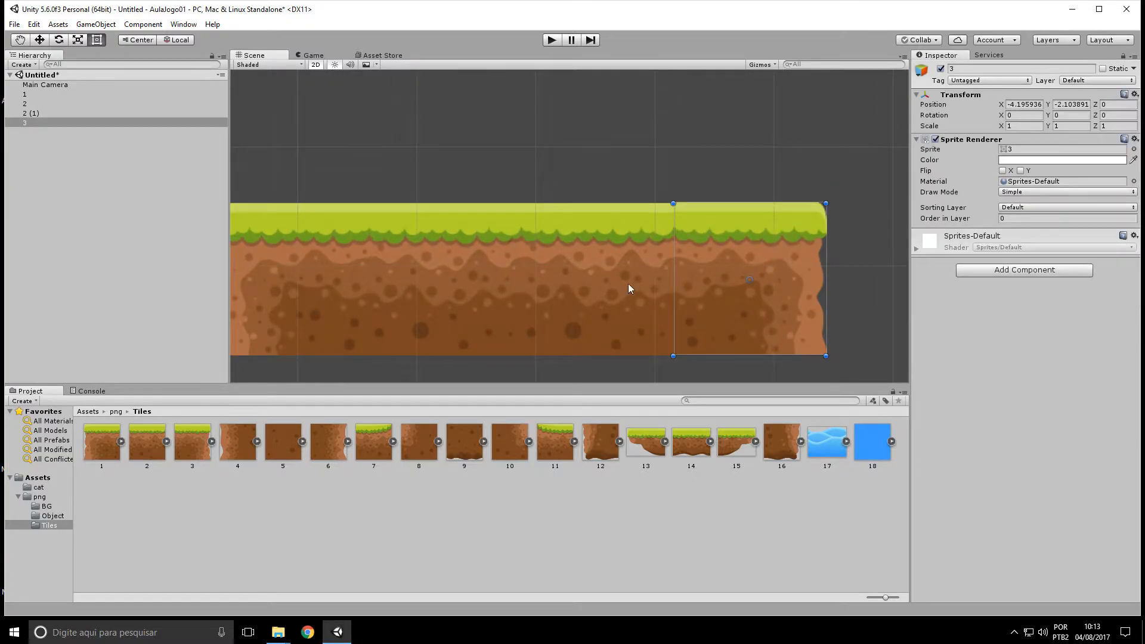
left_click(1088, 104)
type("-2.11")
left_click(889, 105)
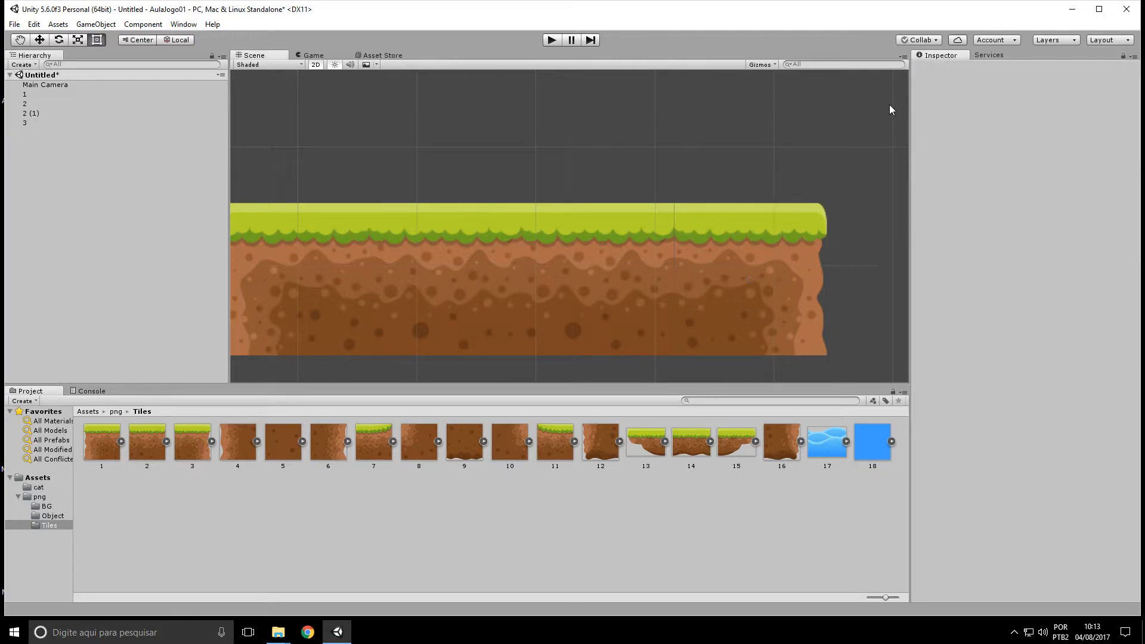
Nudge tile 3 slightly left to about X -4.2 to close the seam, then check the whole ground strip
left_click(770, 256)
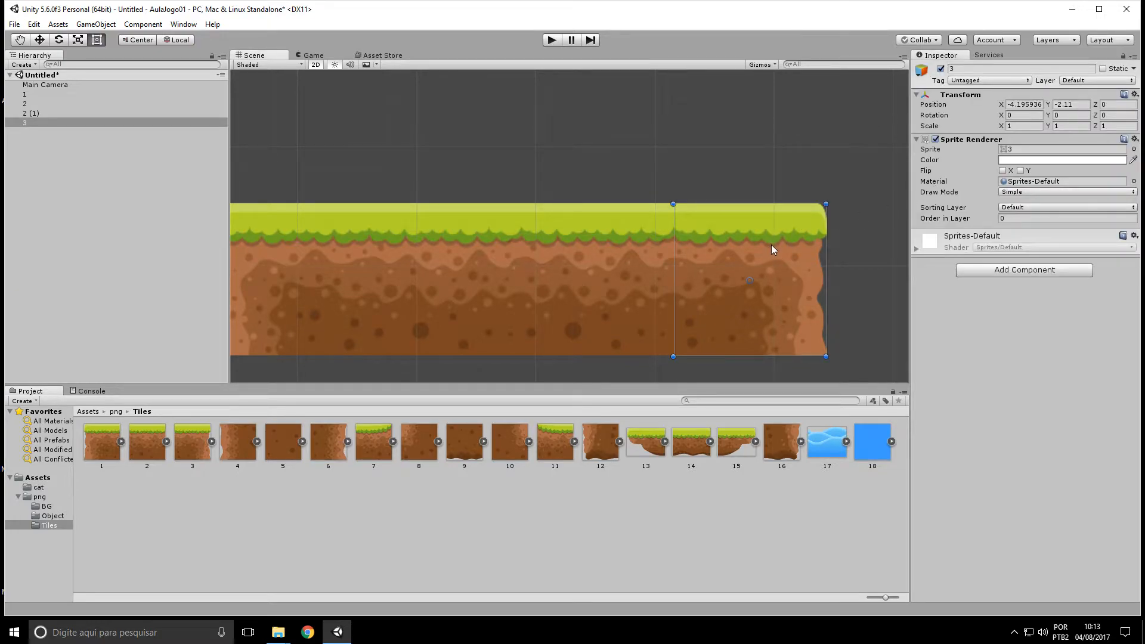
left_click_drag(775, 253, 774, 253)
left_click(847, 251)
left_click(771, 260)
left_click(860, 192)
scroll(844, 198, "down", 6)
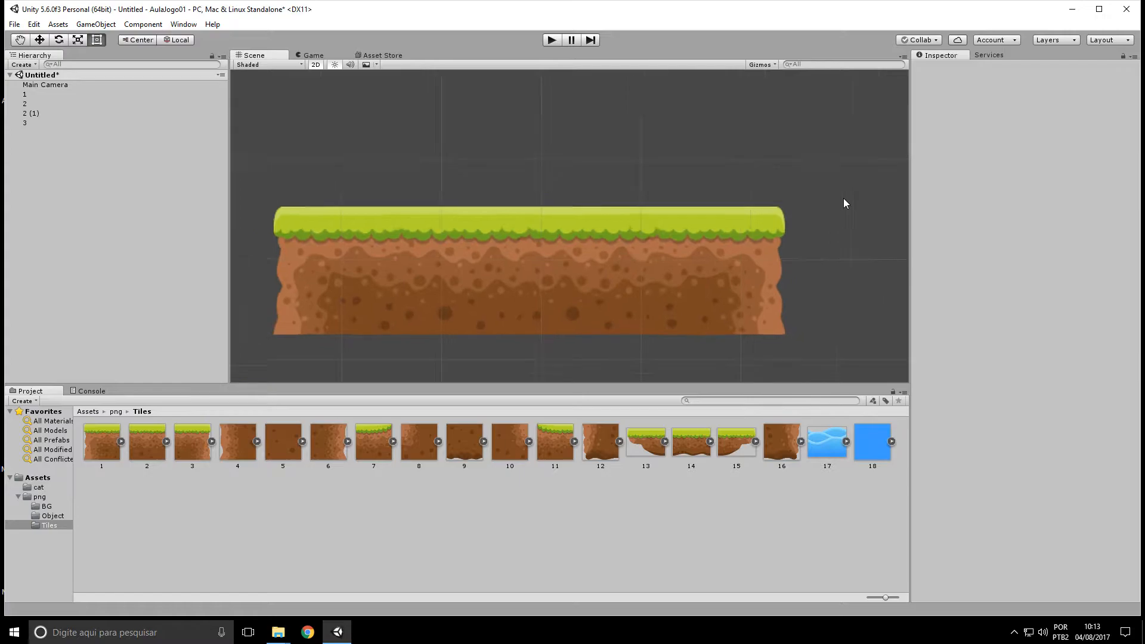
scroll(829, 203, "down", 5)
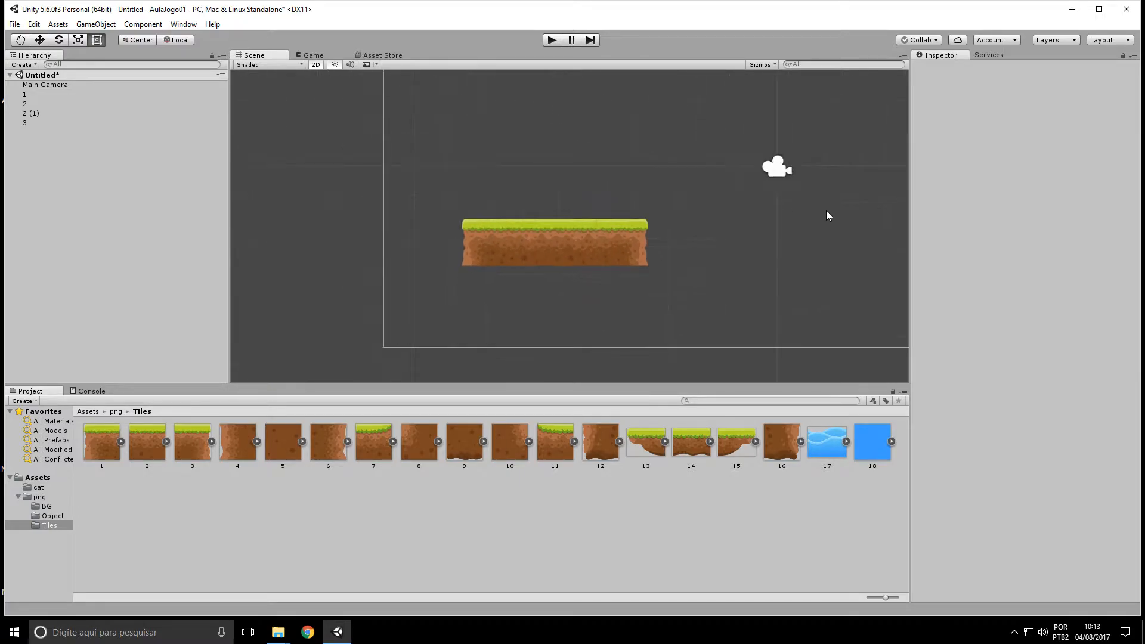
scroll(826, 210, "up", 1)
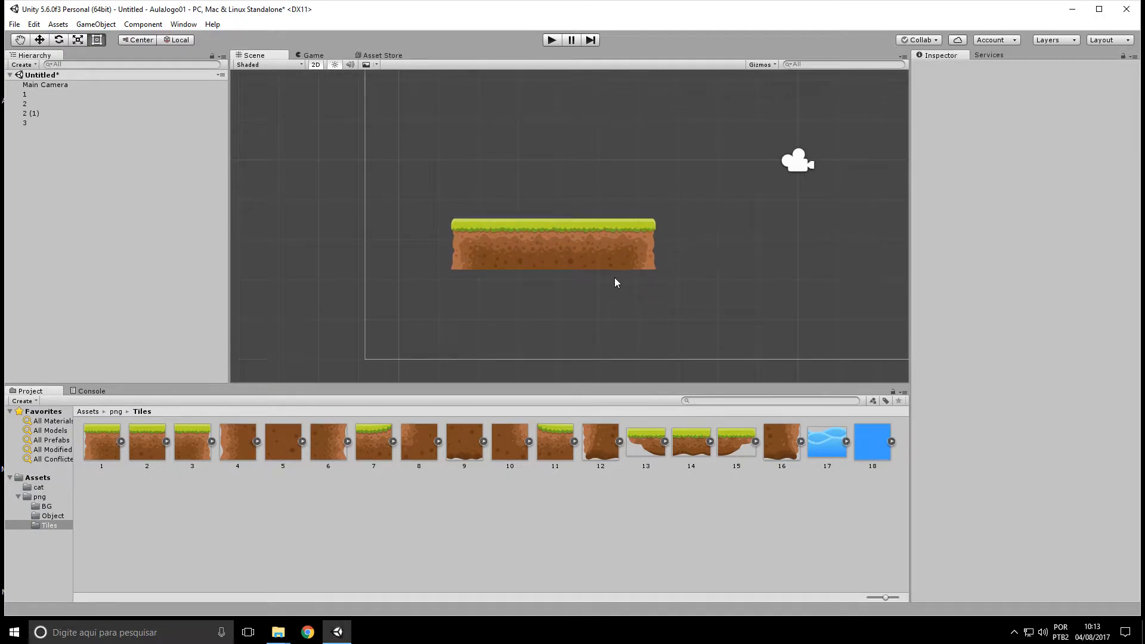
Try resizing tile 3 freely with the Rect tool and undo each resize
left_click(628, 254)
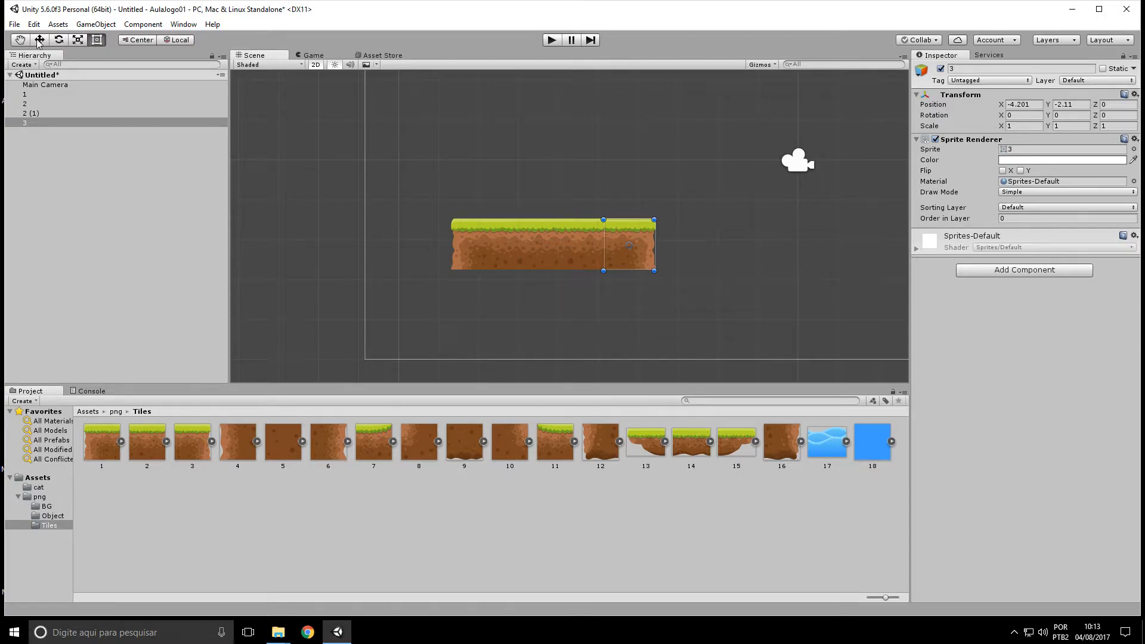
left_click(84, 42)
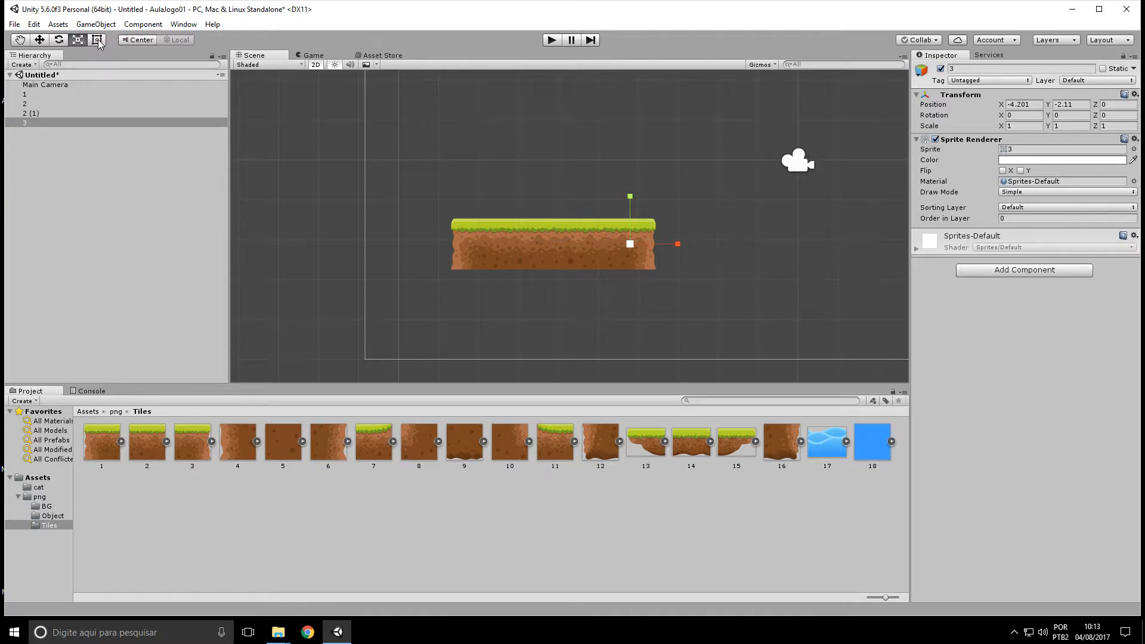
left_click(95, 40)
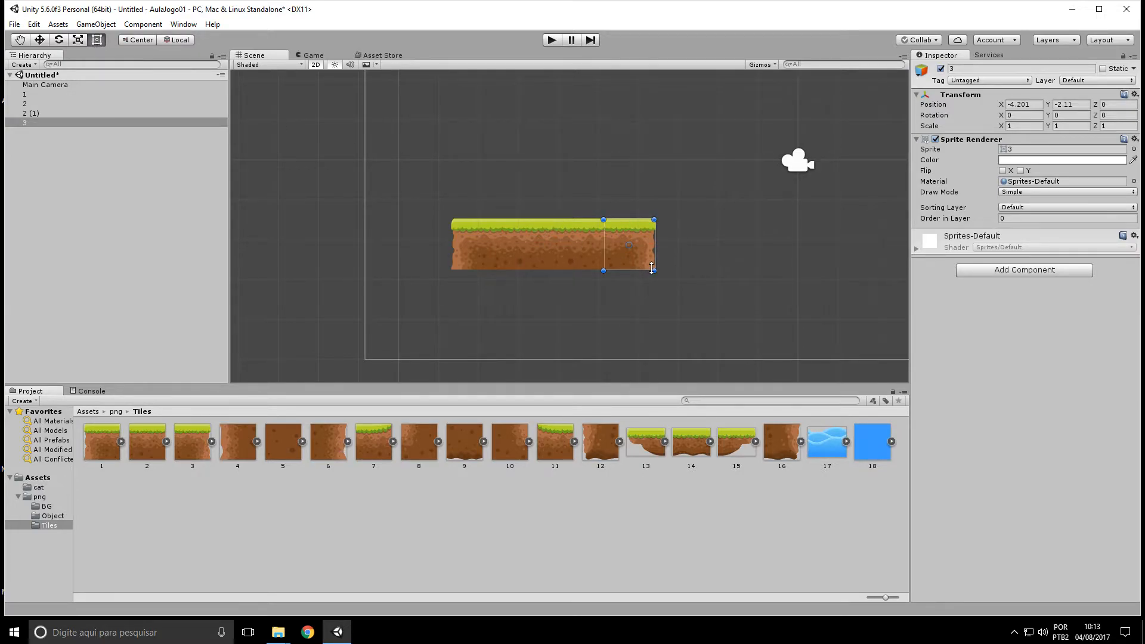
left_click_drag(653, 270, 800, 355)
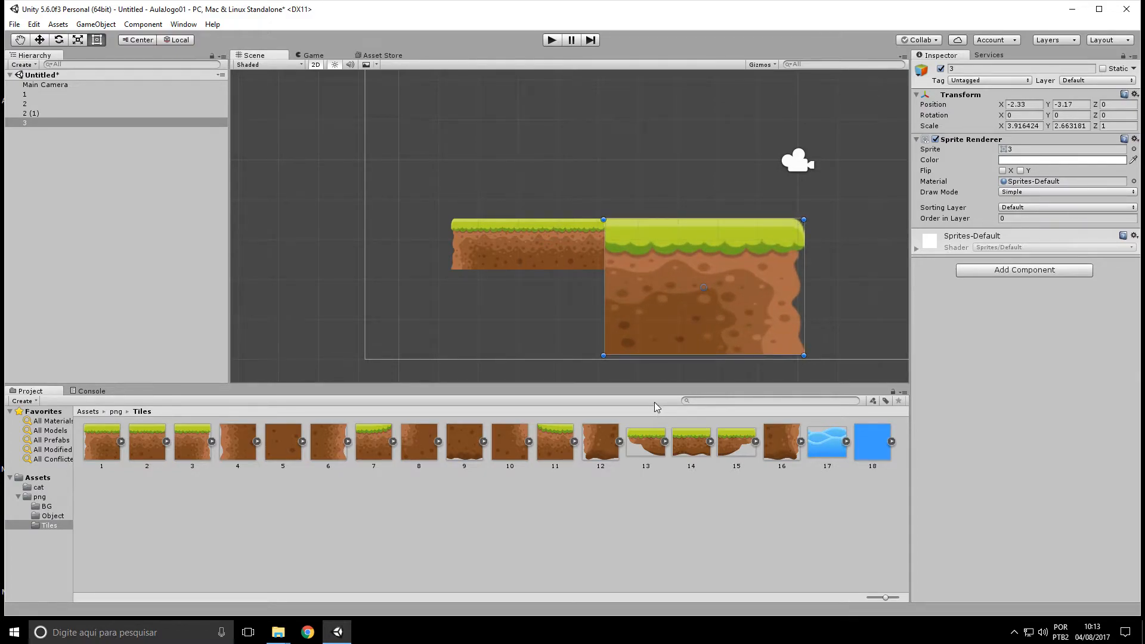
left_click_drag(803, 356, 690, 145)
key("ctrl+z")
key("ctrl+z")
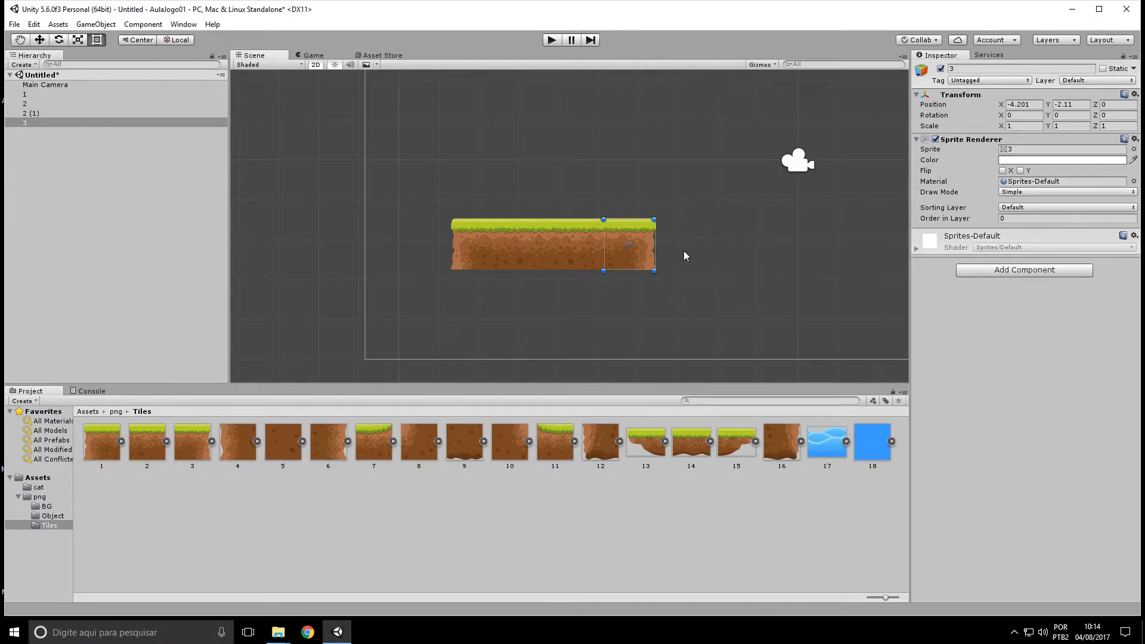
left_click(705, 271)
left_click(646, 258)
left_click_drag(655, 271, 695, 267)
key("ctrl+z")
left_click(733, 302)
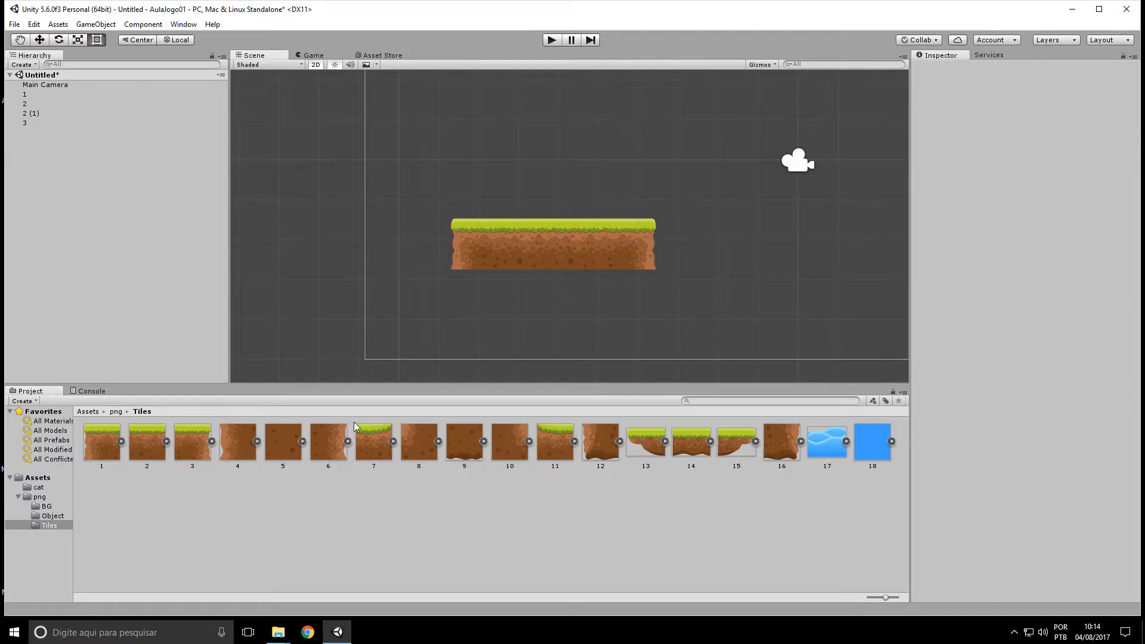
Place the Idle (1) sprite from the cat folder above the ground at about X -6.84, Y 0.99
left_click(38, 479)
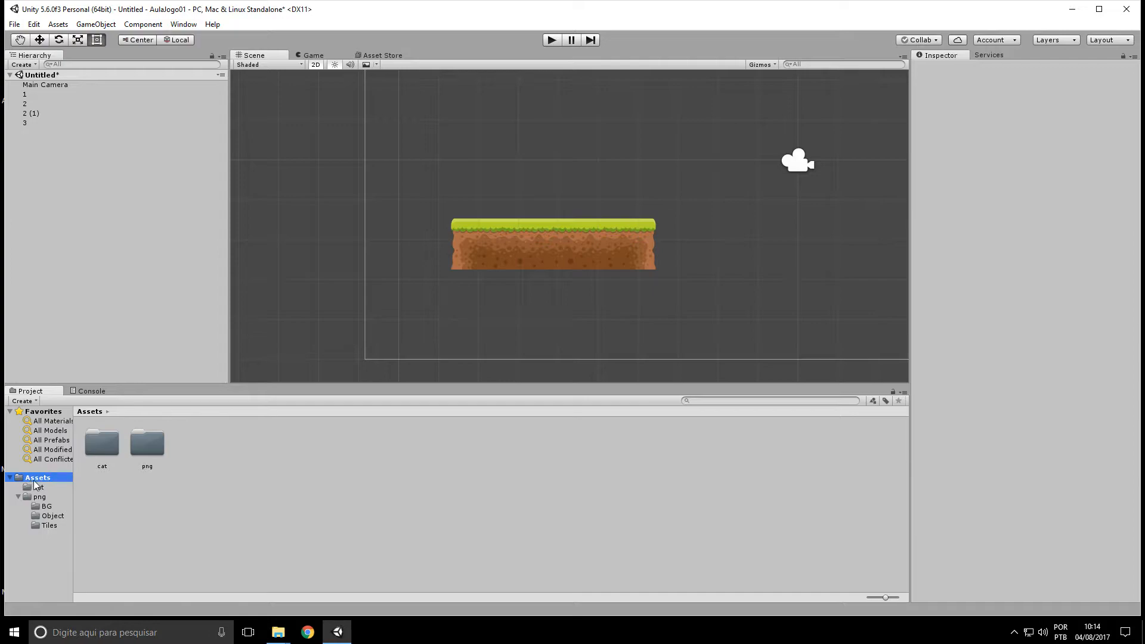
double_click(111, 442)
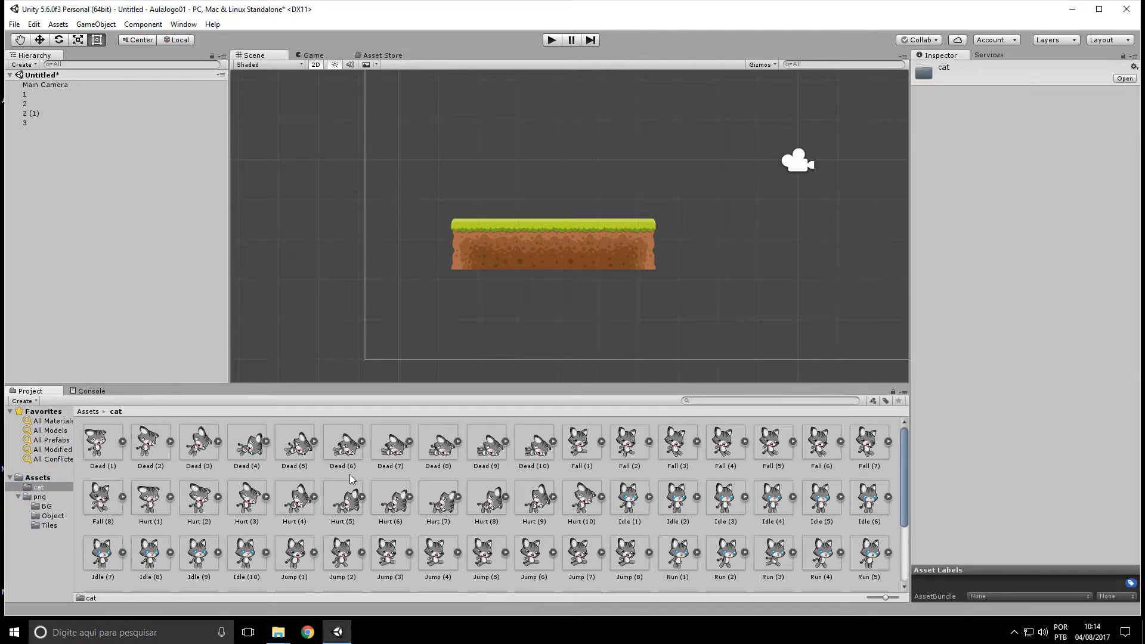
scroll(350, 479, "down", 2)
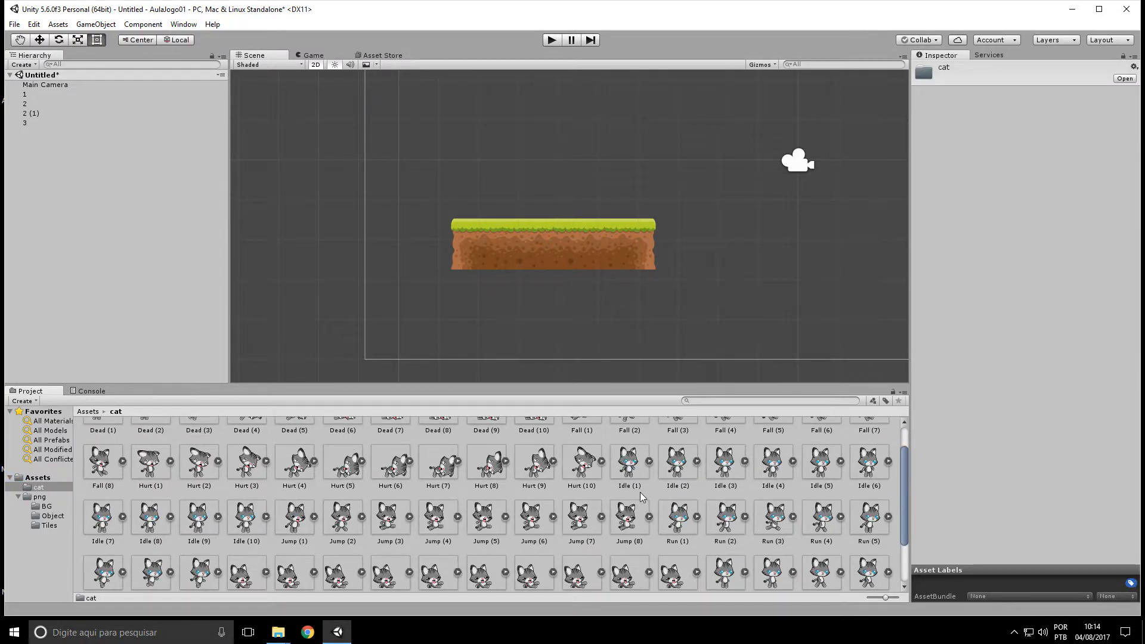
left_click_drag(631, 468, 523, 132)
middle_click_drag(712, 184, 699, 254)
left_click_drag(517, 170, 521, 159)
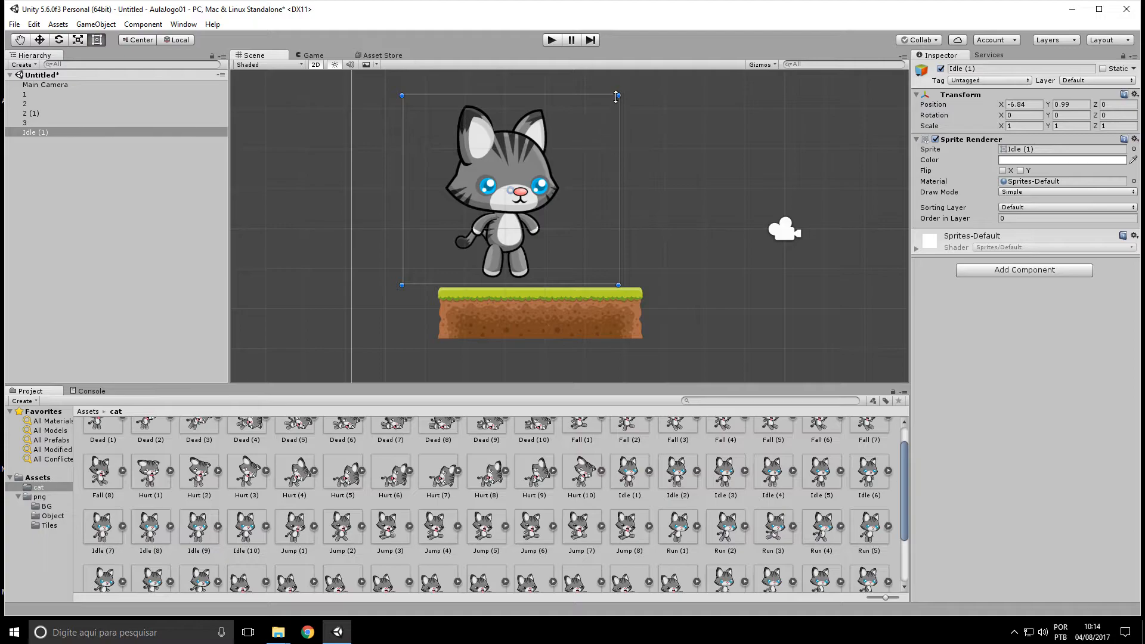
Scale the cat down proportionally to about 0.32 above the ground's left end and preview it in play mode
left_click_drag(620, 94, 511, 225, "shift")
left_click(552, 40)
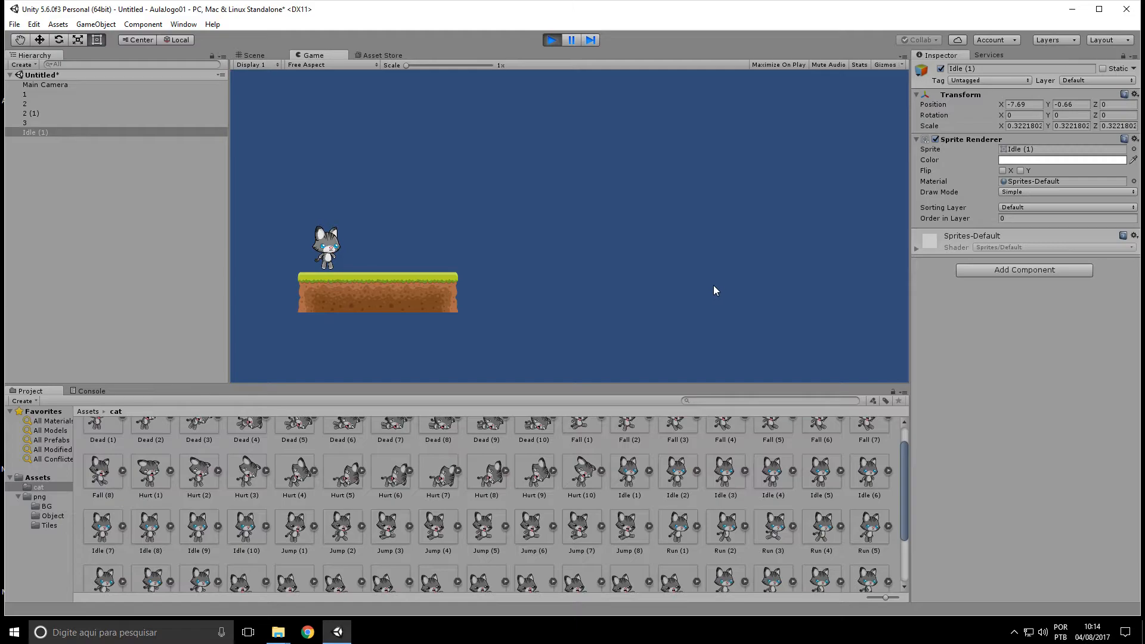
left_click(552, 40)
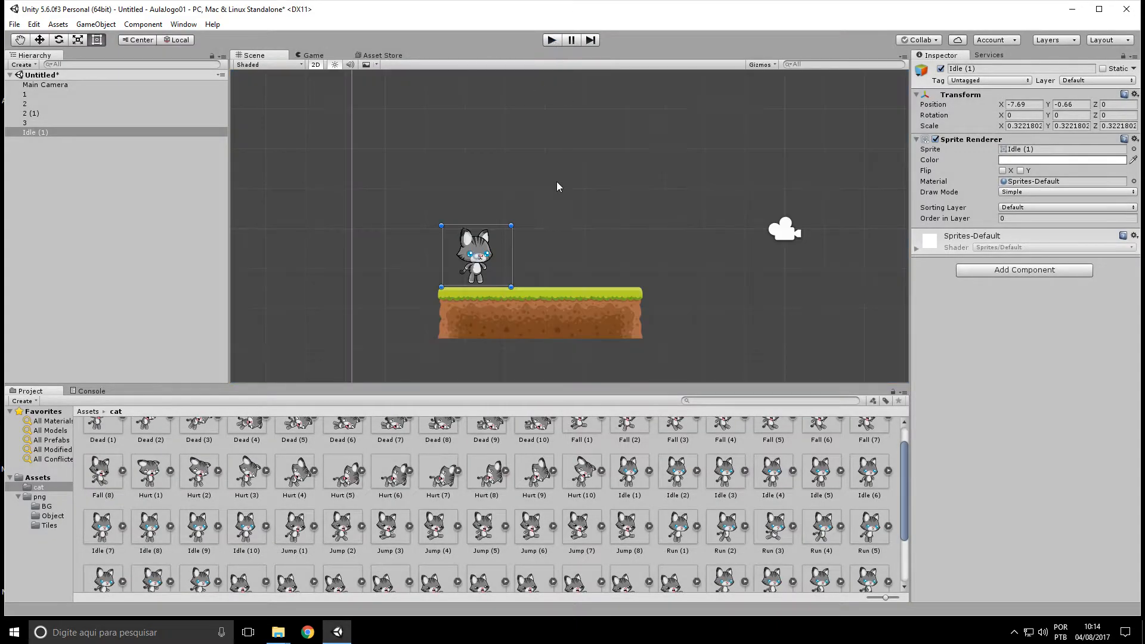
Raise the cat high above the ground to about X -7.6, Y 2.11 and add a Rigidbody 2D component to it
left_click_drag(483, 261, 482, 154)
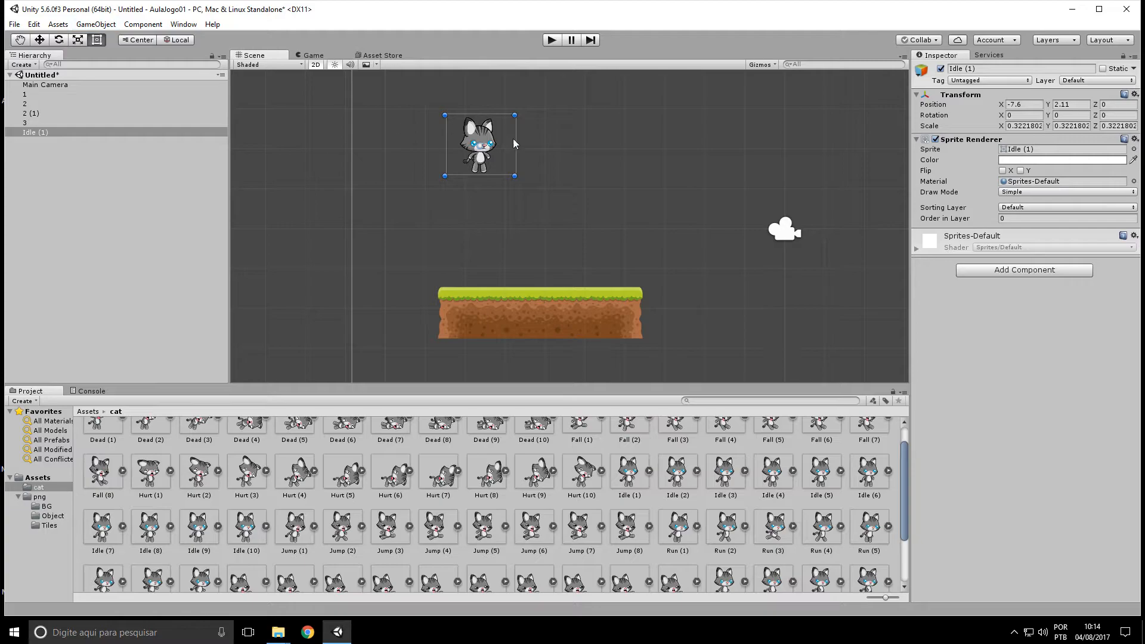
left_click(85, 25)
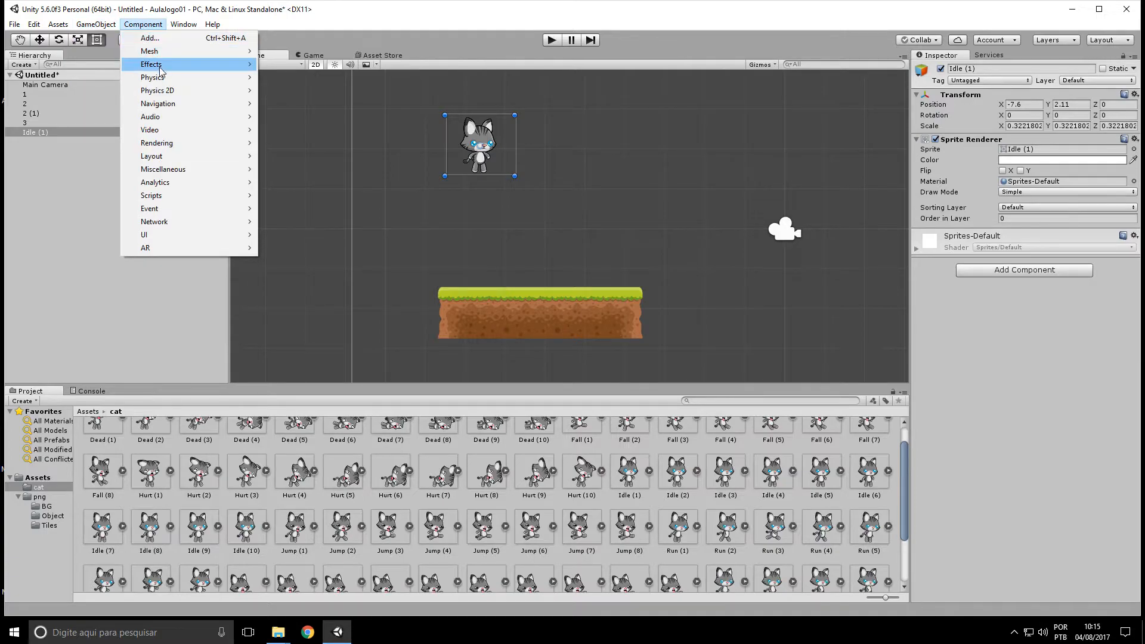
mouse_move(174, 24)
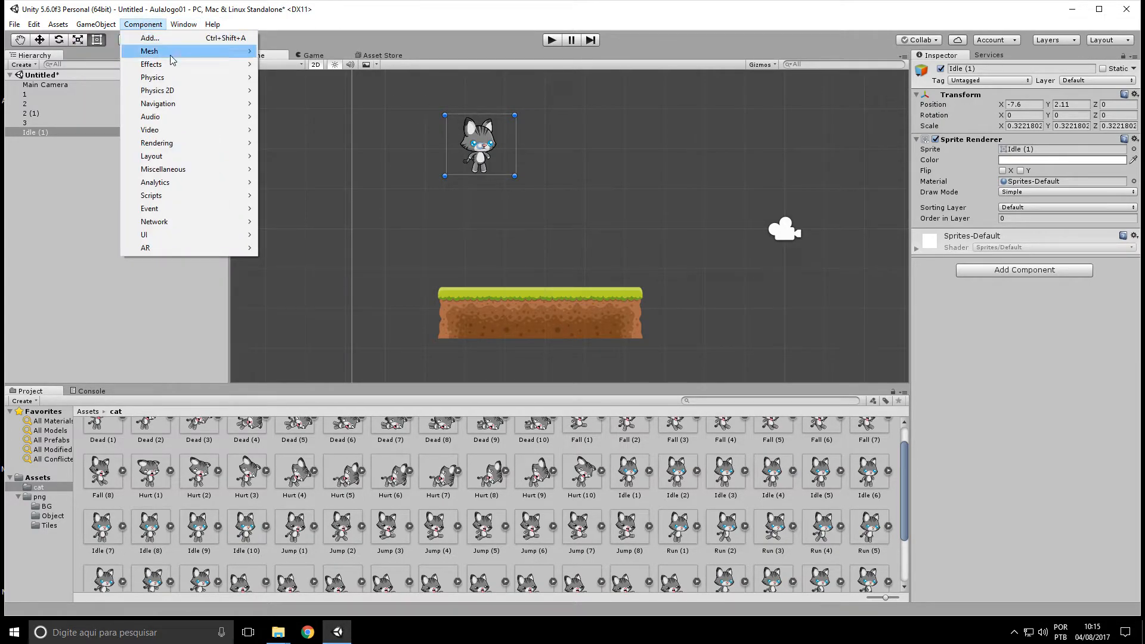
mouse_move(192, 95)
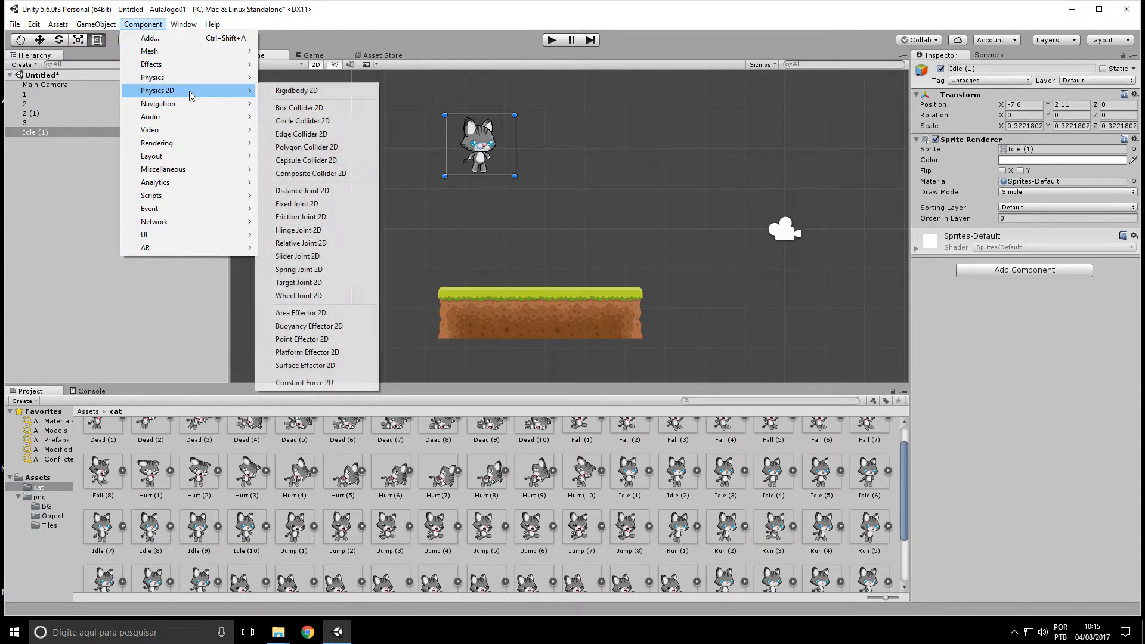
left_click(343, 95)
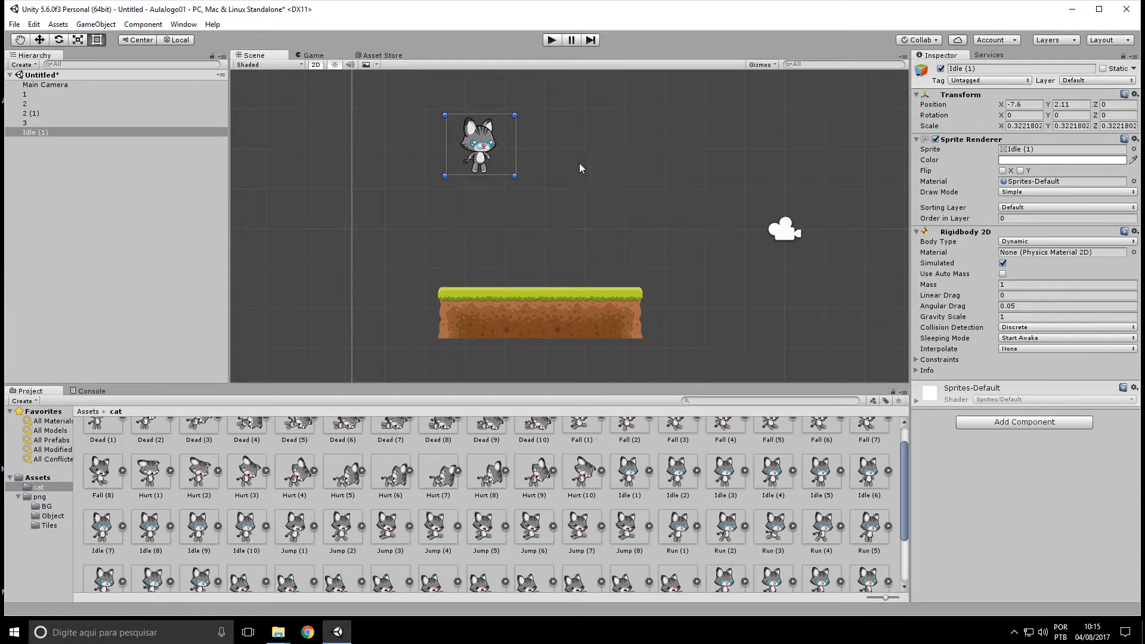
Run the game to test how gravity acts on the cat, then stop it
left_click(553, 43)
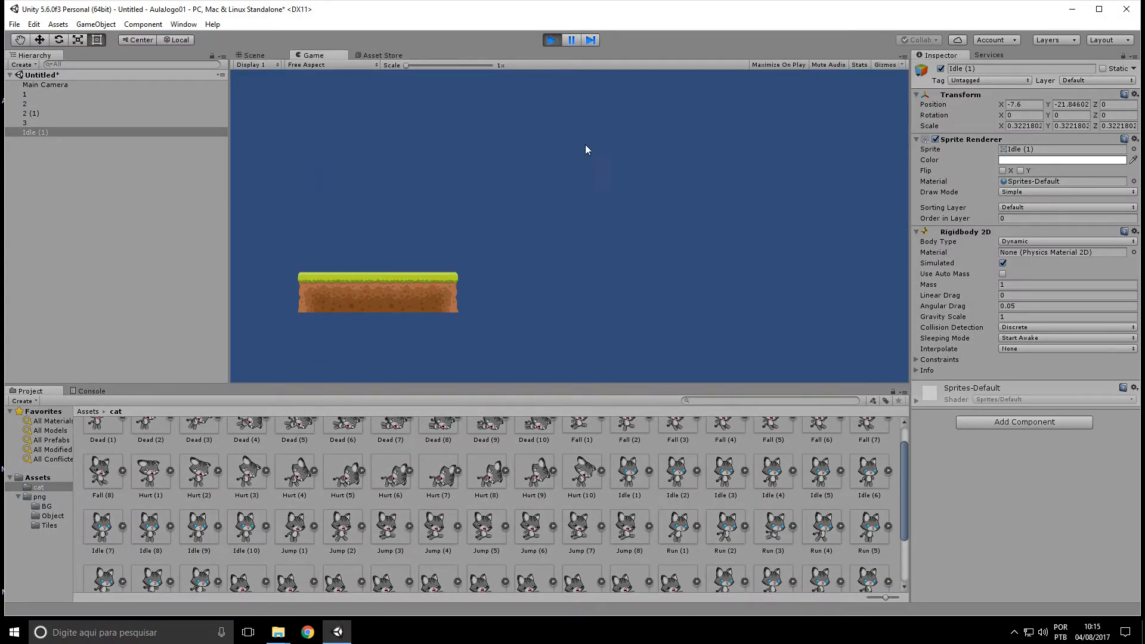
left_click(552, 40)
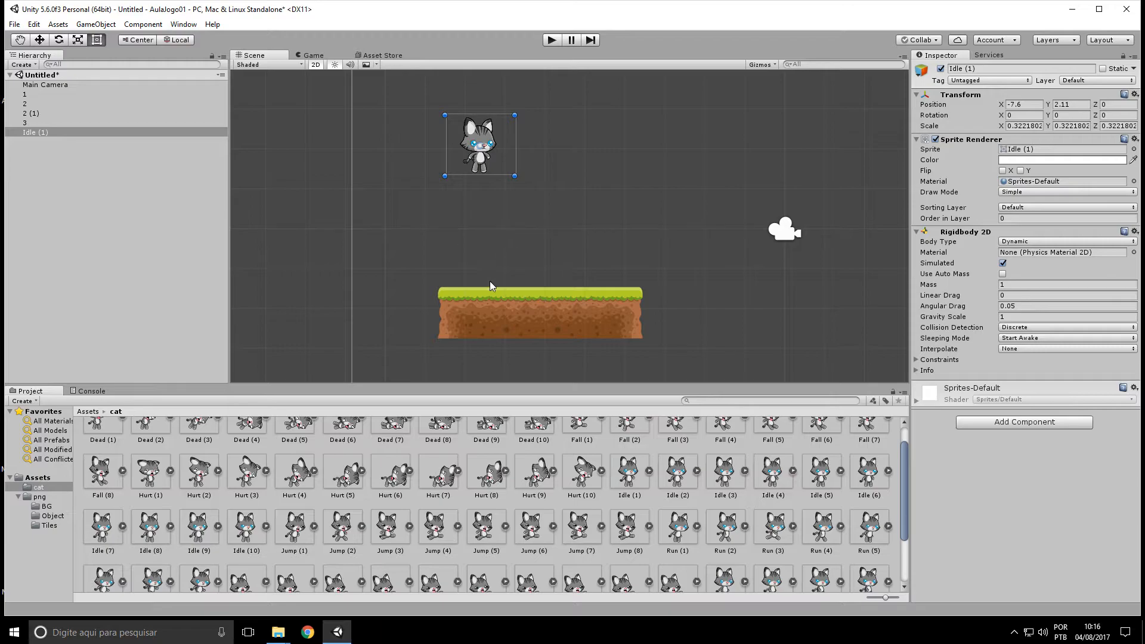
Add a Box Collider 2D component to ground tile 1
left_click(477, 309)
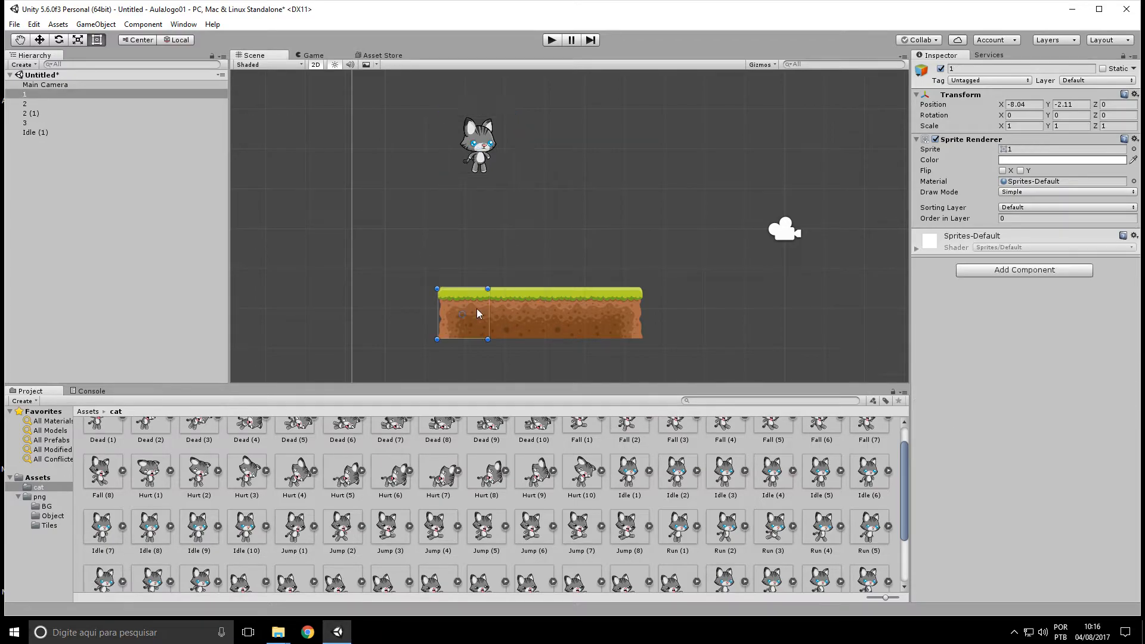
left_click(145, 24)
mouse_move(187, 93)
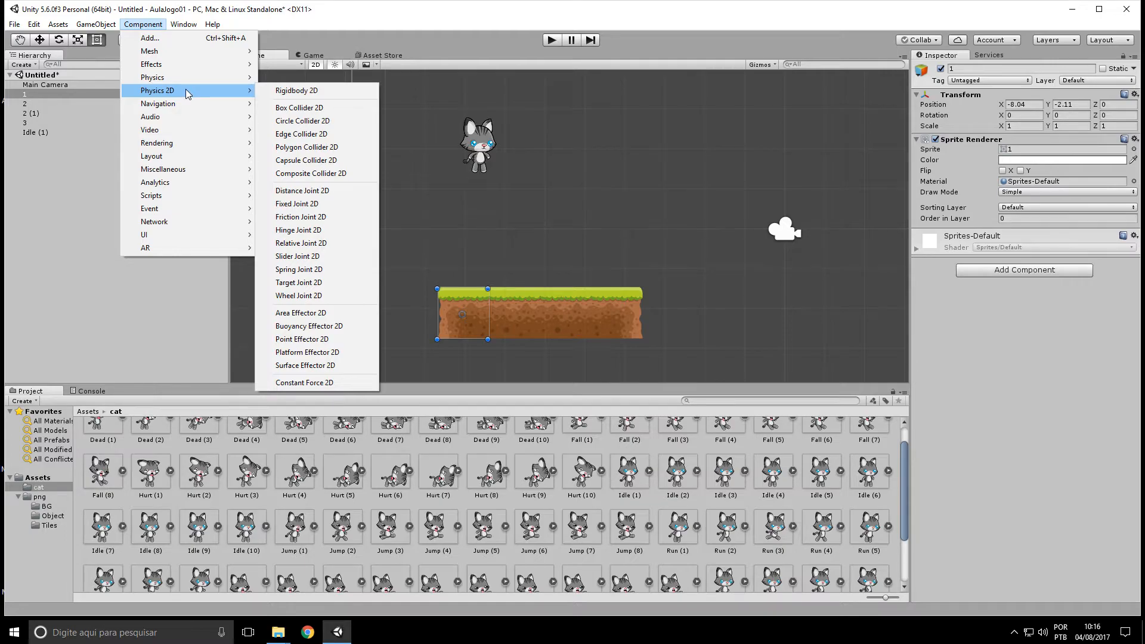
left_click(325, 110)
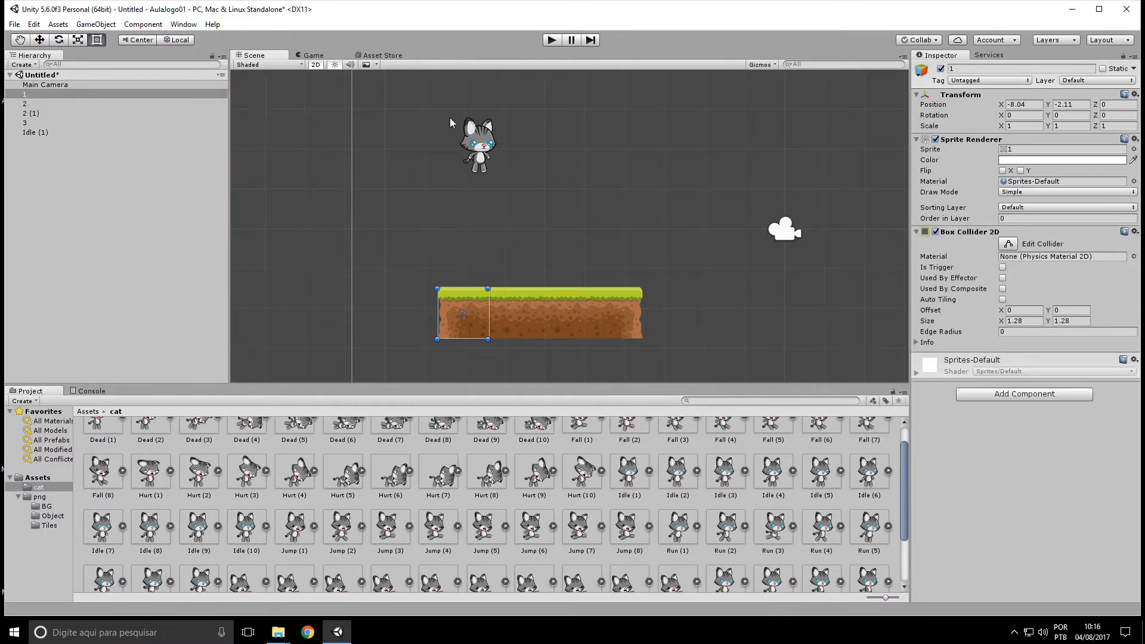
Shift the cat slightly to about X -7.72, Y 2.12 and add a Box Collider 2D component to it
left_click(488, 136)
left_click_drag(489, 137, 484, 137)
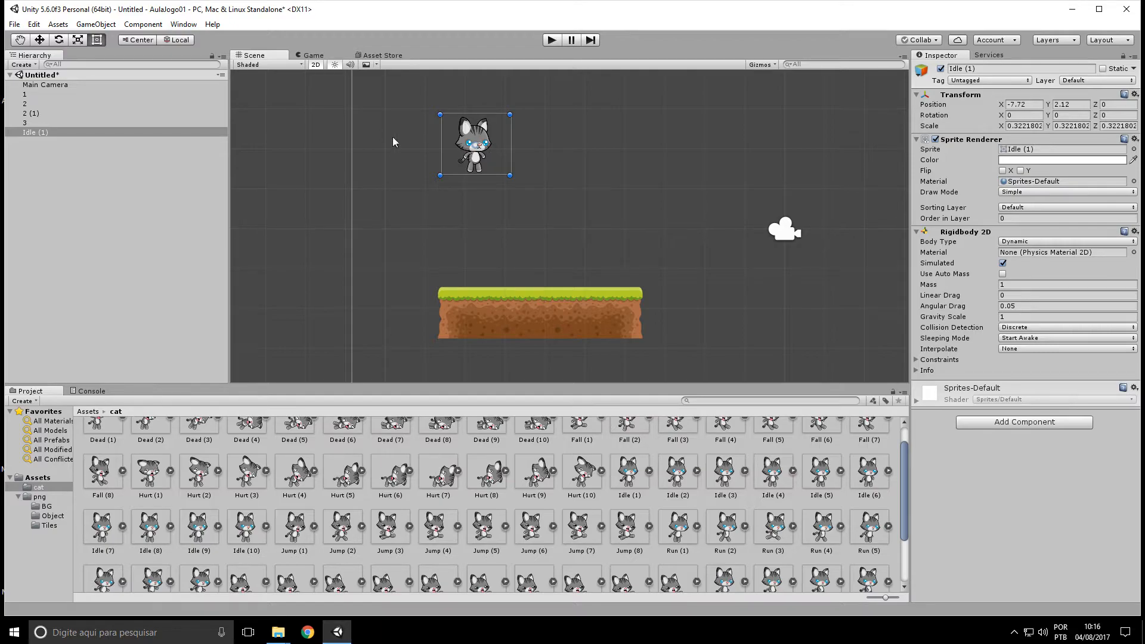
left_click(141, 24)
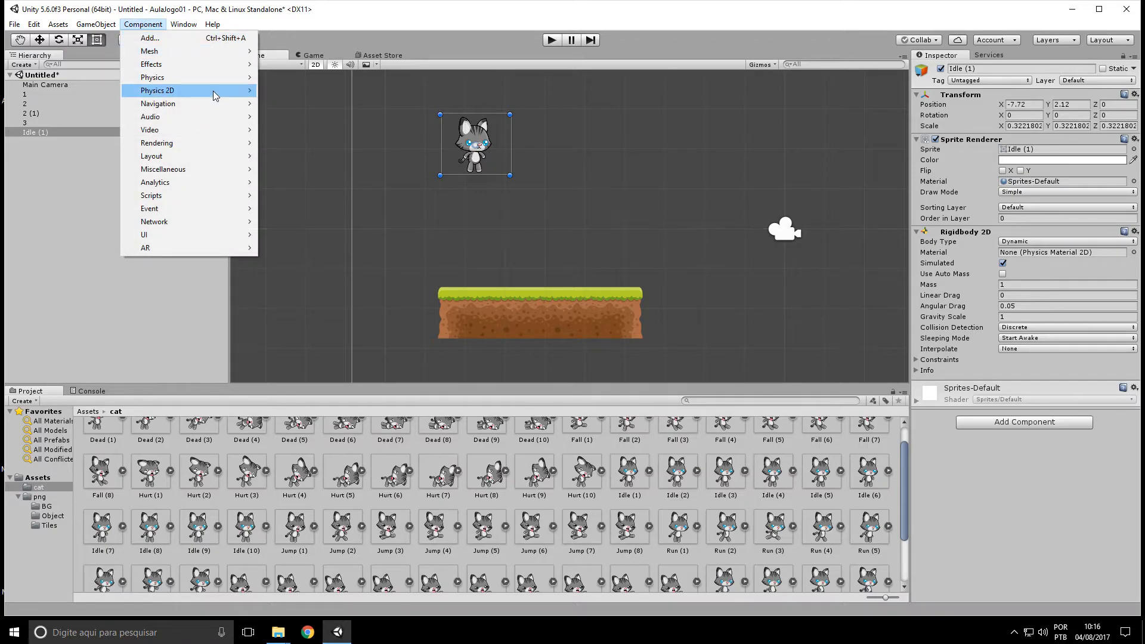
left_click(308, 110)
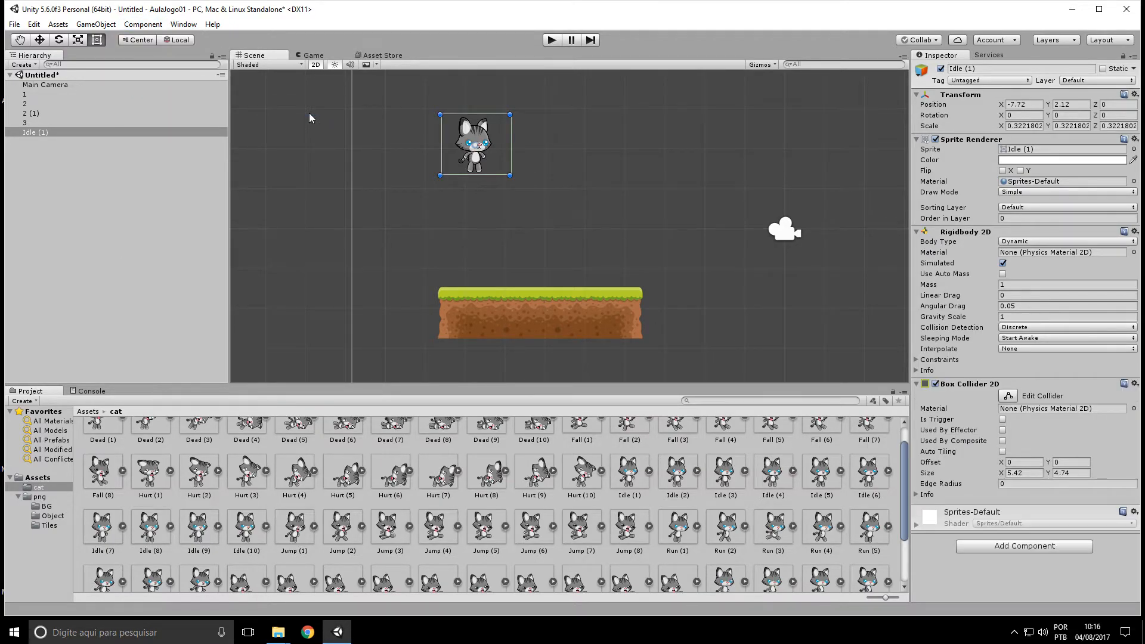
Check tile 1's collider, test the cat's landing in play mode, and select the cat after stopping
left_click(467, 302)
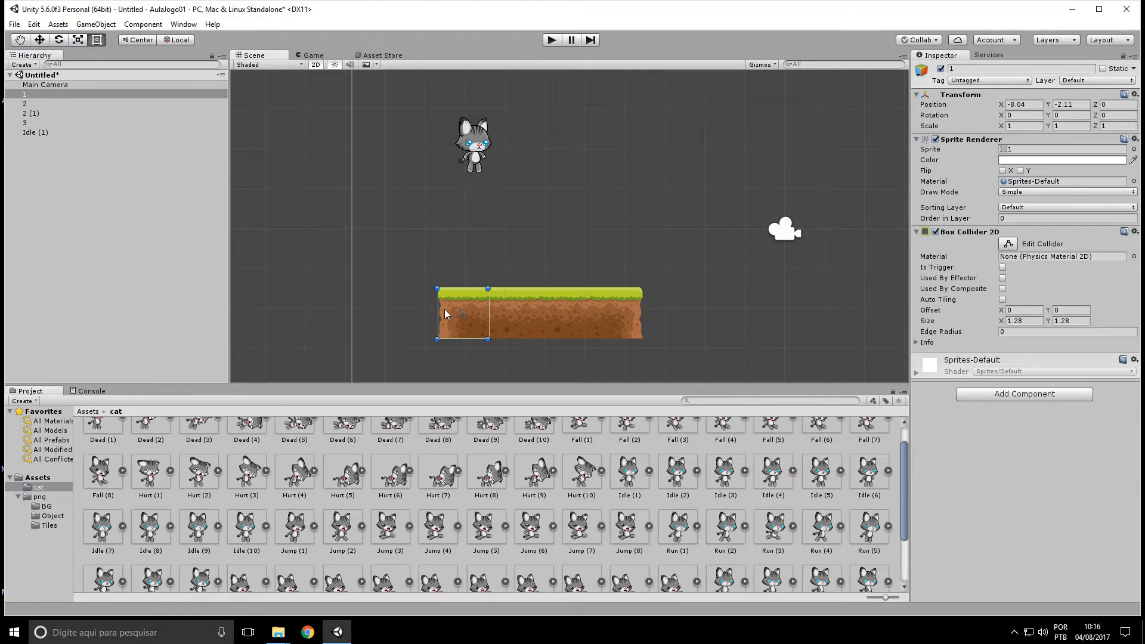
left_click(555, 39)
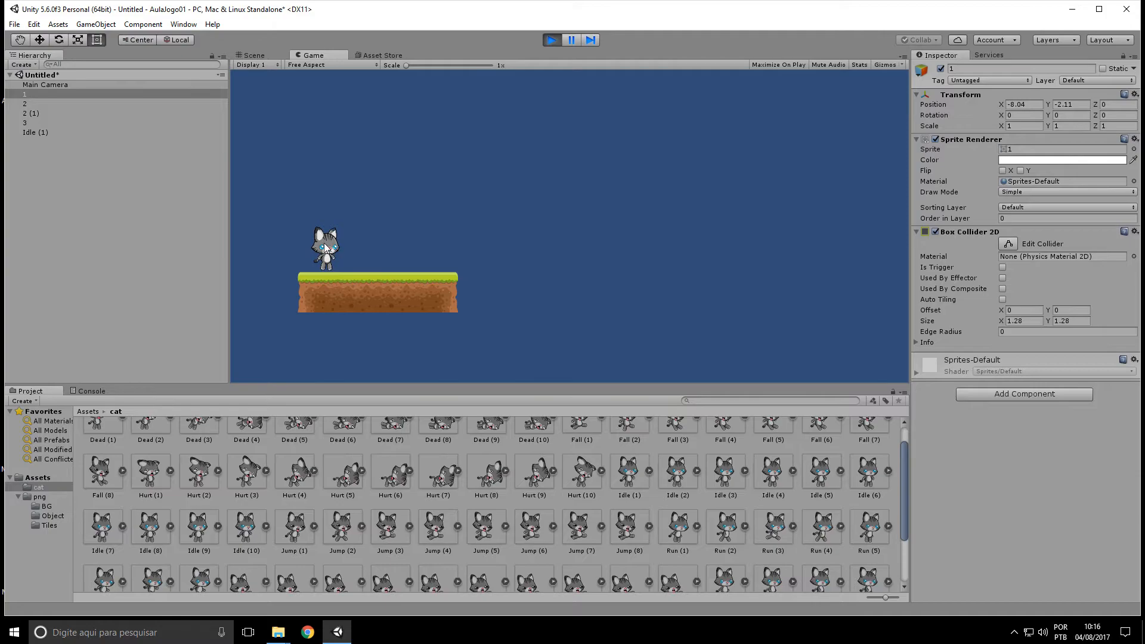
left_click(551, 40)
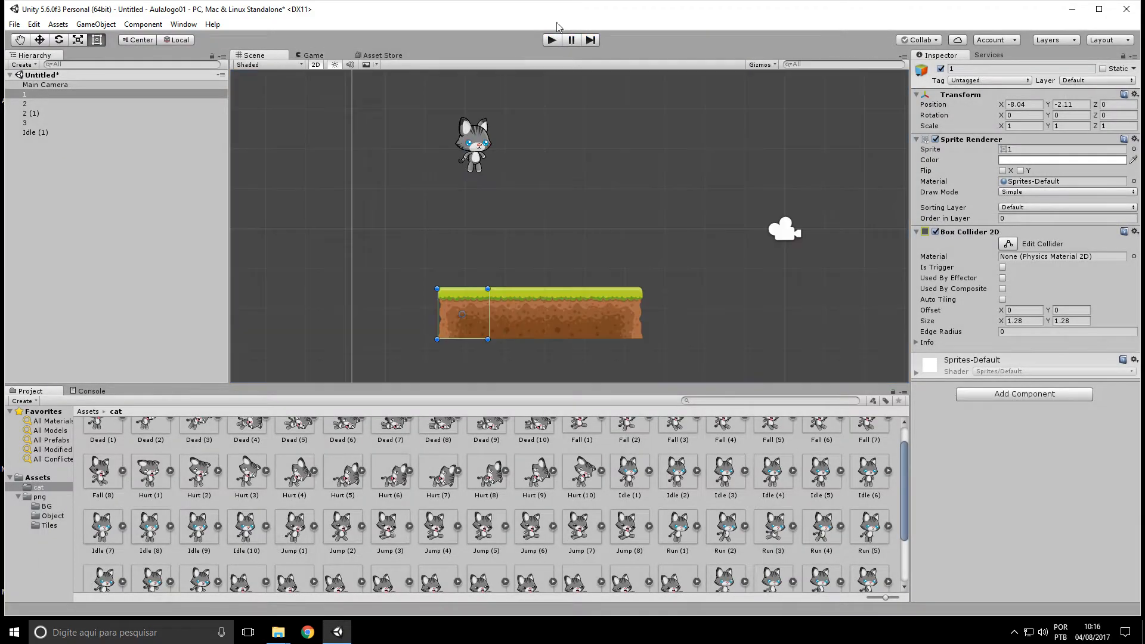
left_click(479, 150)
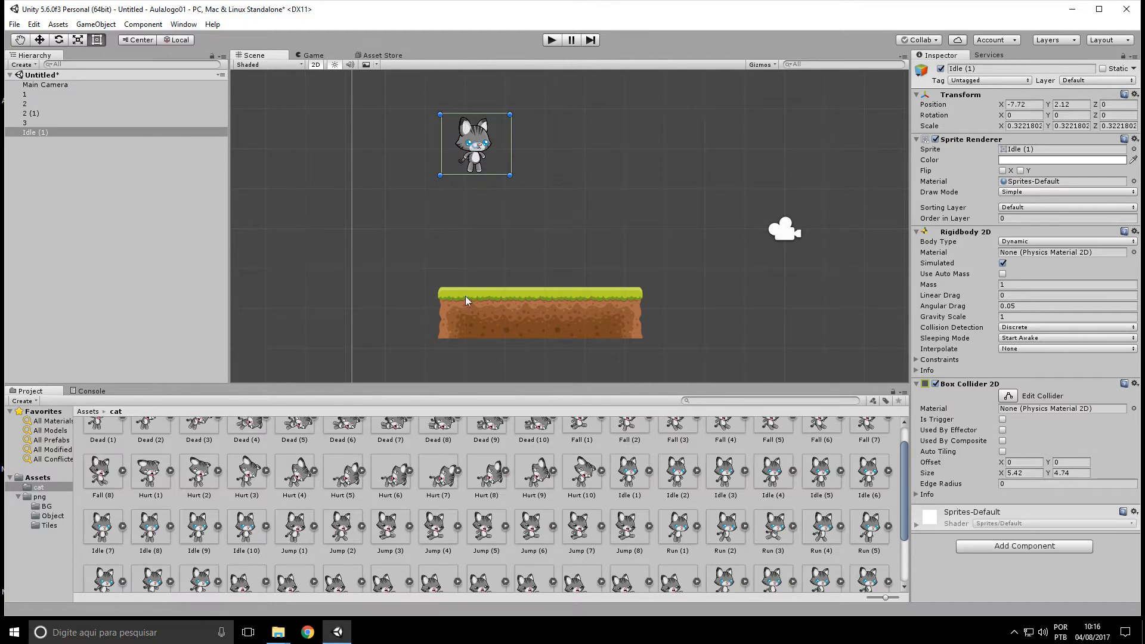
Compare the Box Collider 2D settings of tile 1 and the cat, and test the cat's landing on tile 1 in play mode
left_click(468, 316)
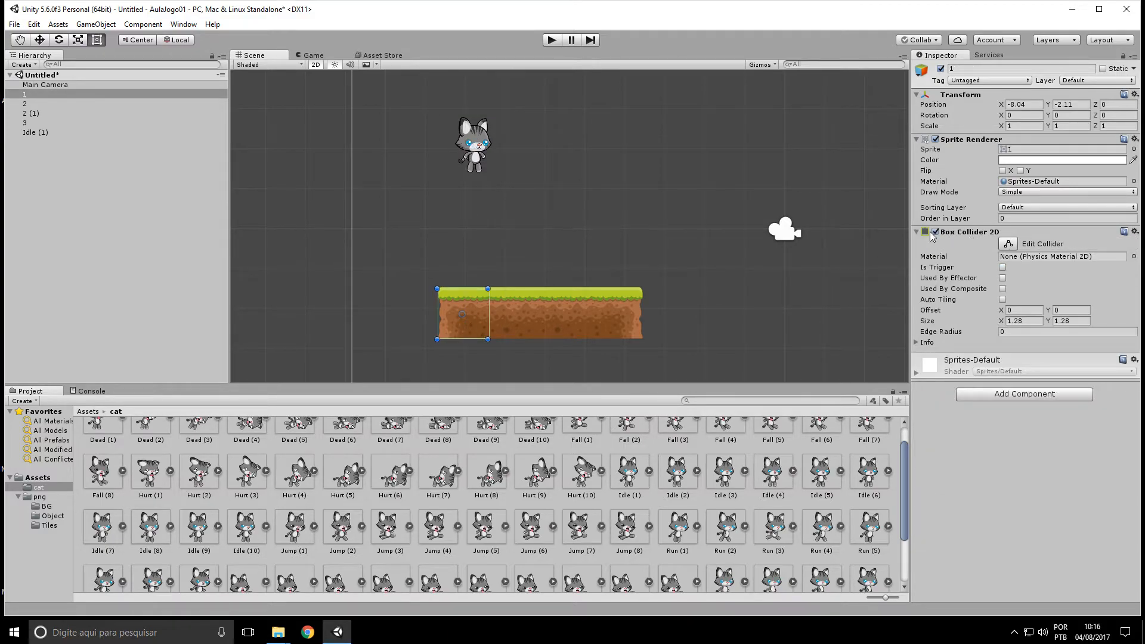
left_click(467, 147)
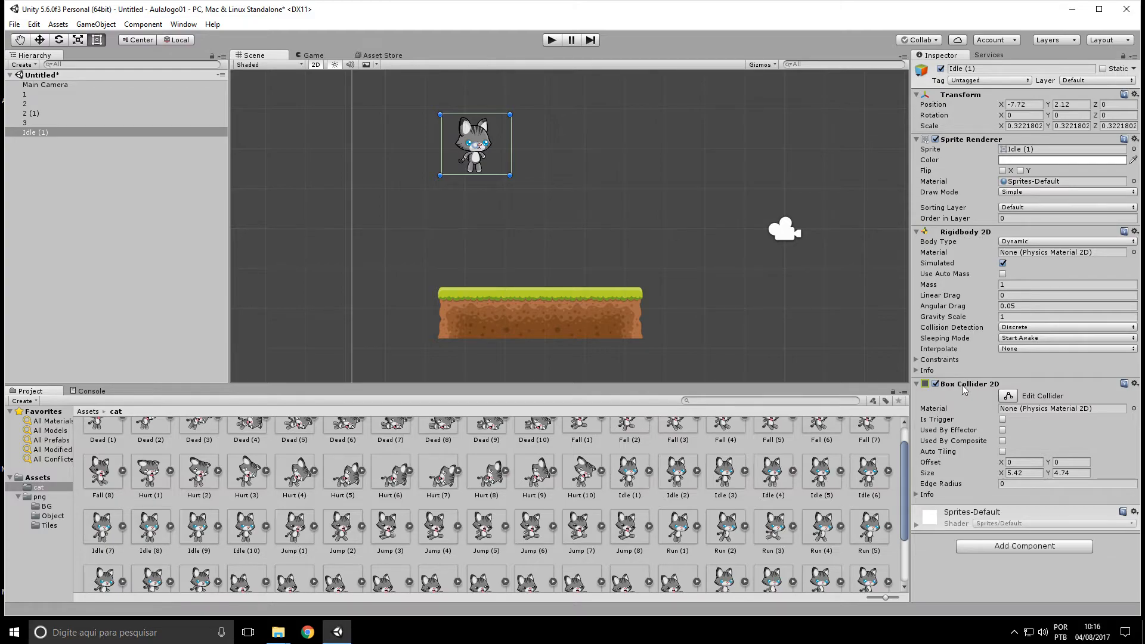
left_click(551, 40)
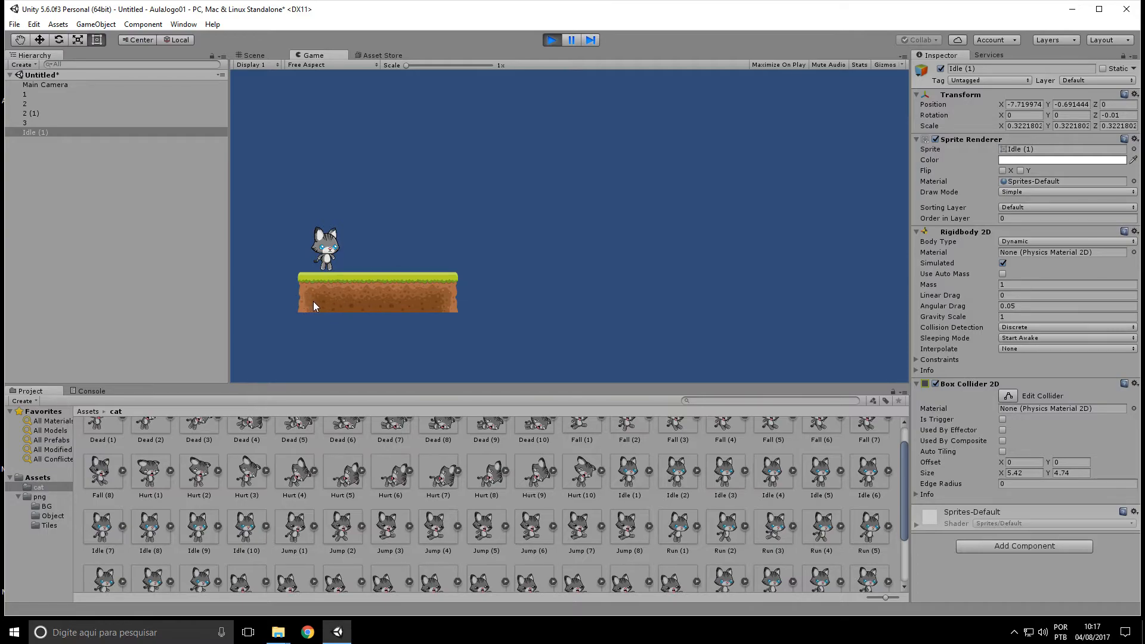
left_click(552, 41)
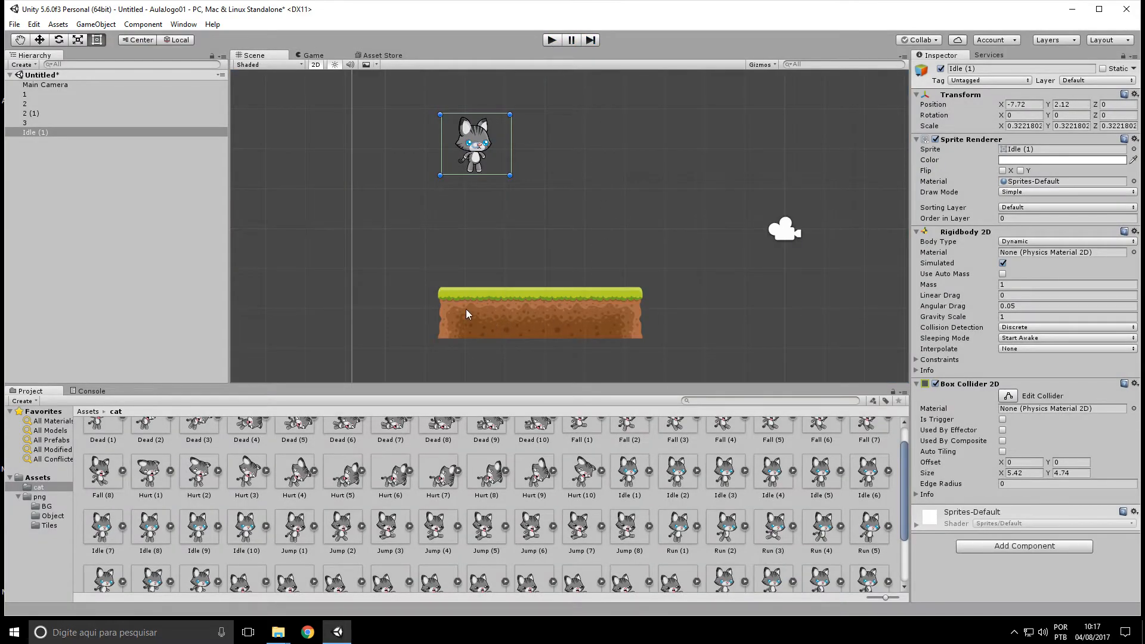
left_click(466, 309)
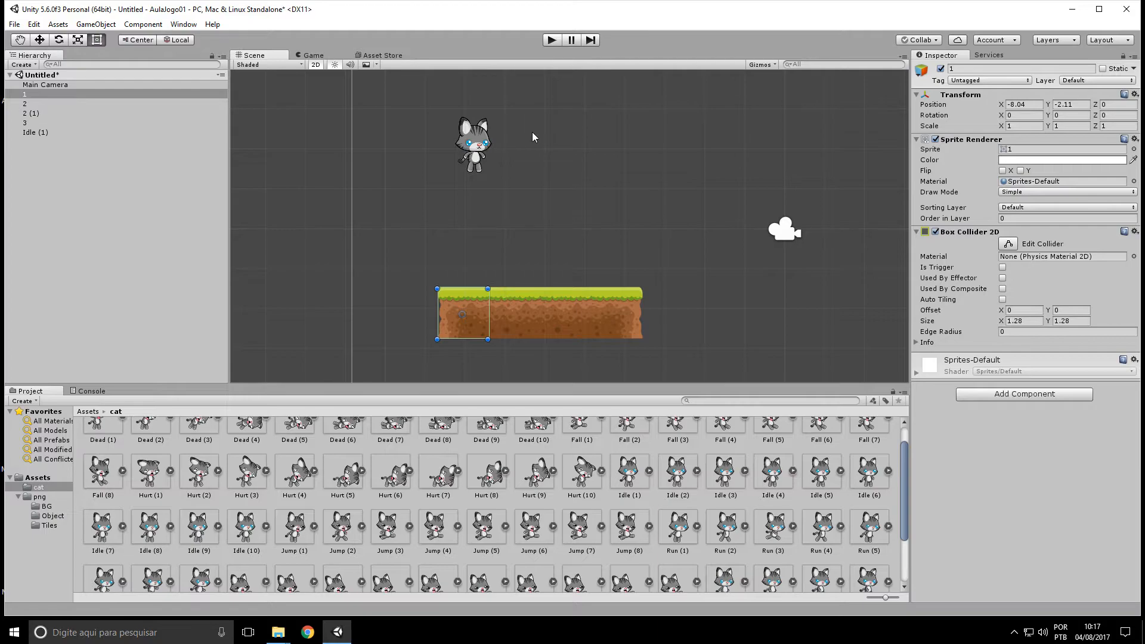
Move the cat over the middle ground tiles to about X -5.82, Y 2.24 and test its fall in play mode
left_click(488, 140)
left_click_drag(486, 141, 561, 136)
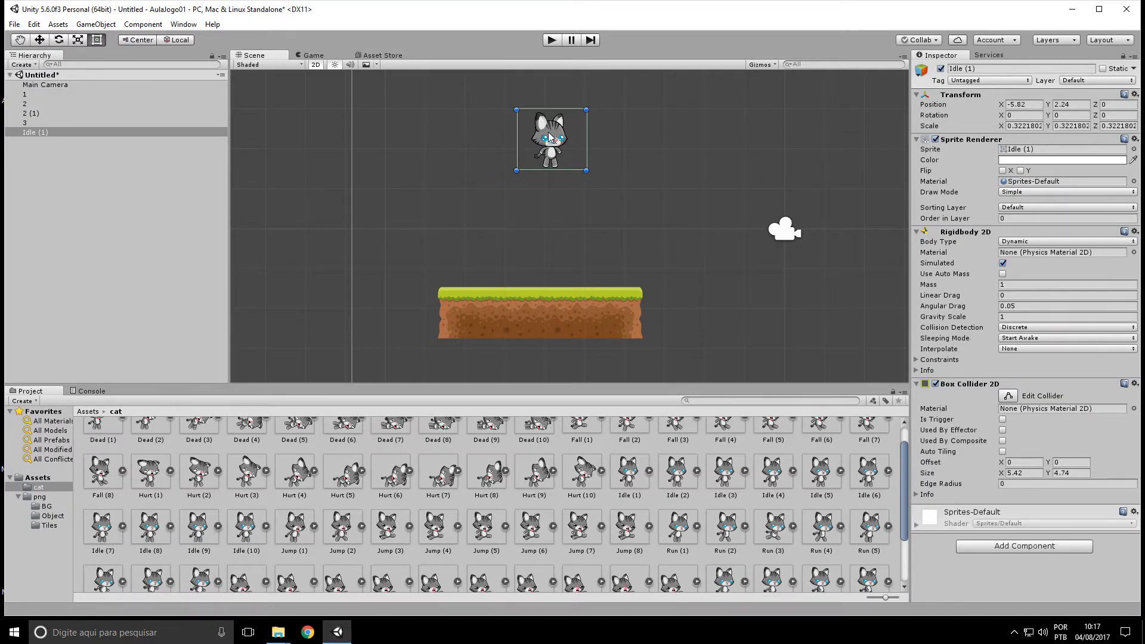
left_click(553, 40)
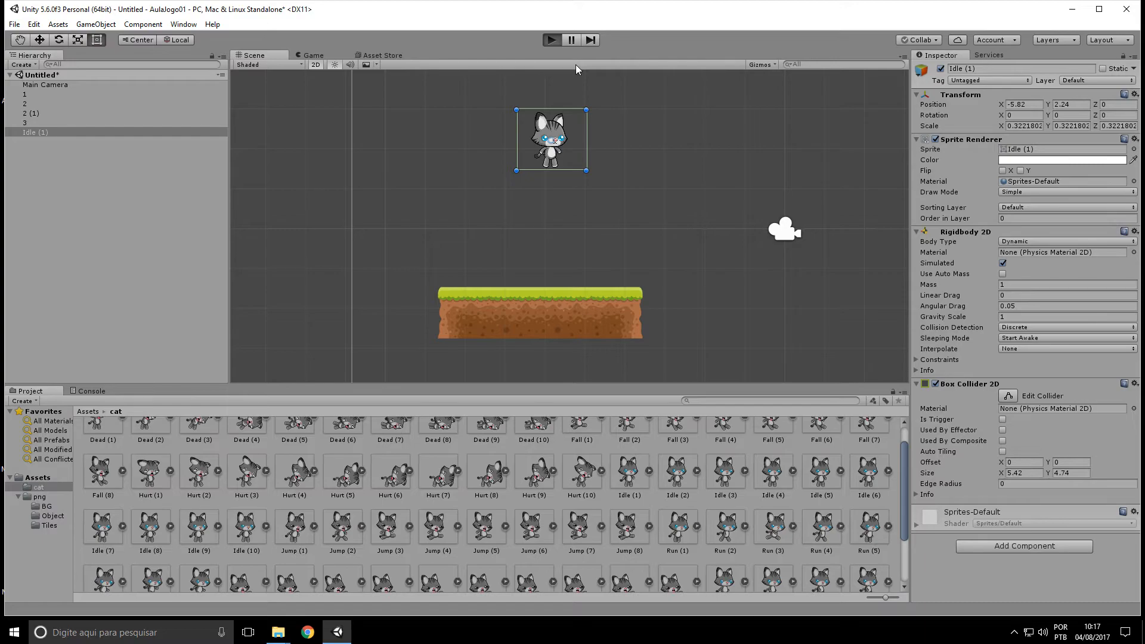
left_click(549, 40)
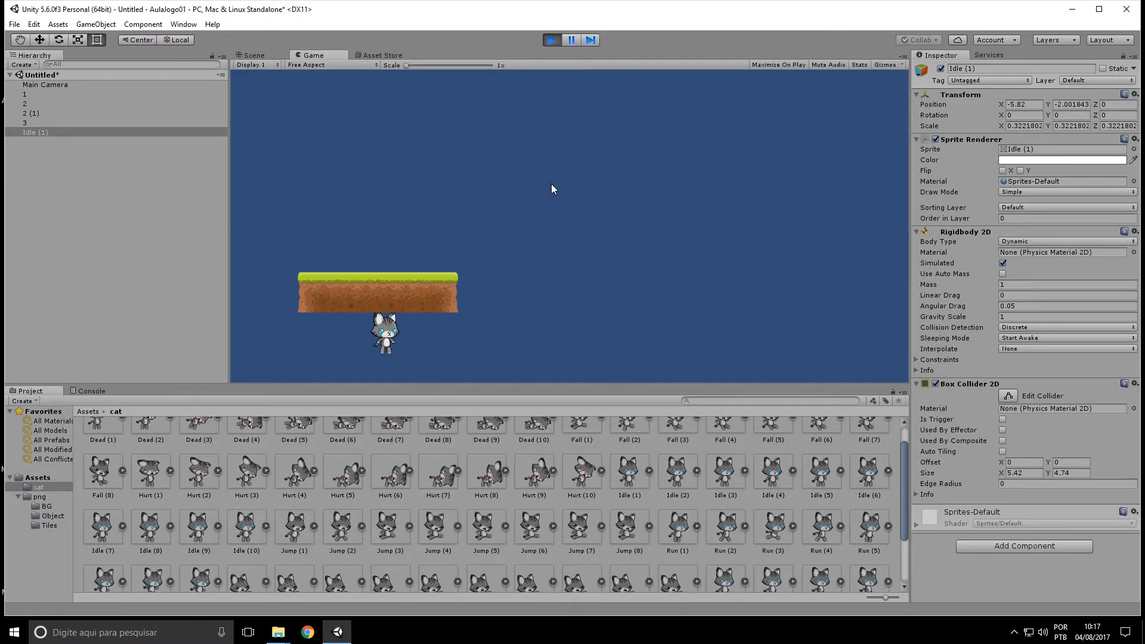
left_click(552, 40)
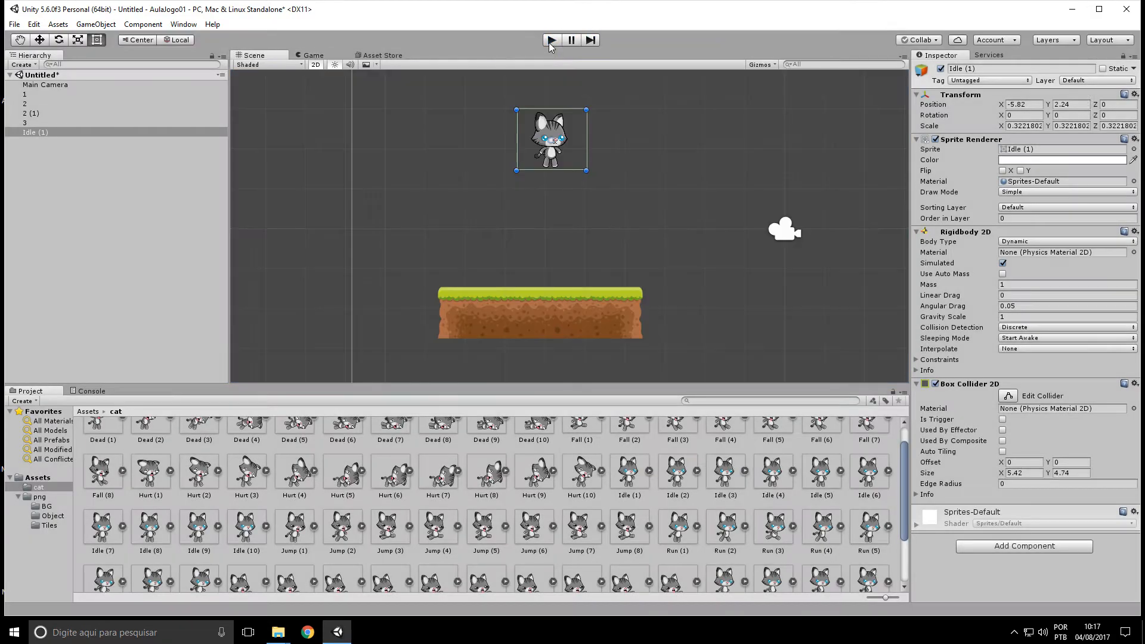
Check the ground tiles for colliders and stretch tile 1's Box Collider 2D across the whole ground, about 5.18 wide with X offset about 1.95
left_click(470, 313)
left_click(524, 314)
left_click(555, 314)
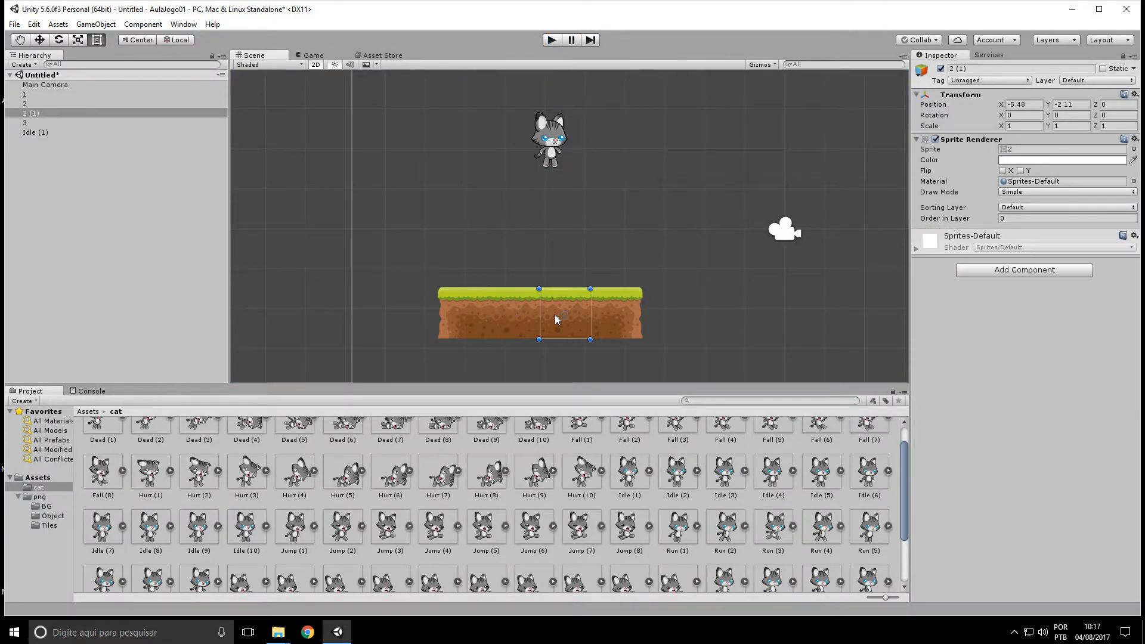
left_click(603, 322)
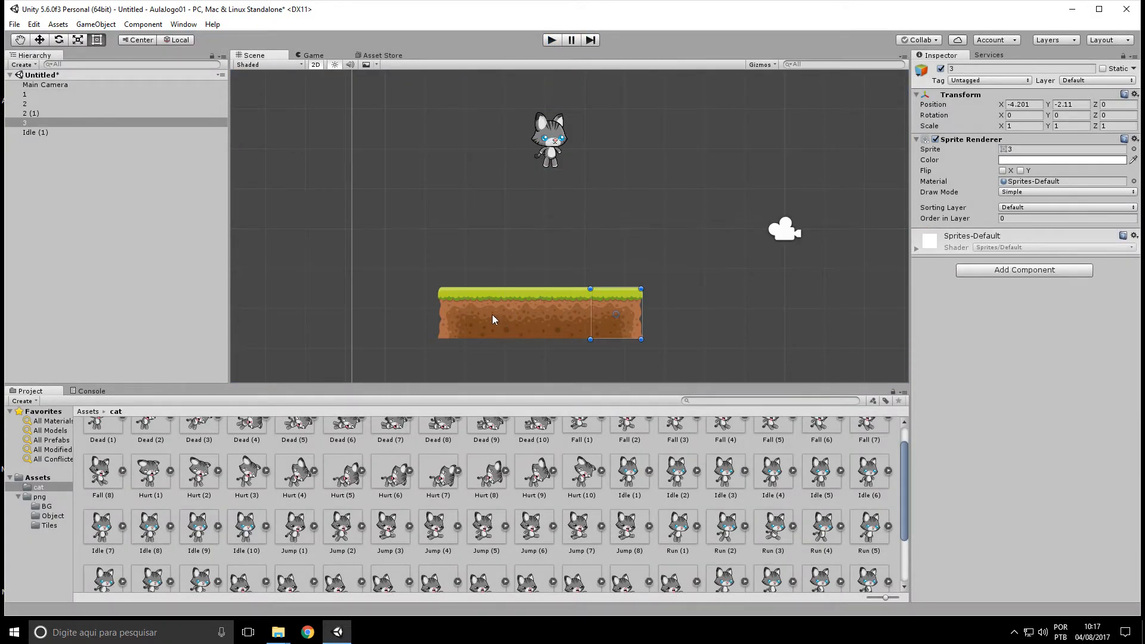
left_click(465, 323)
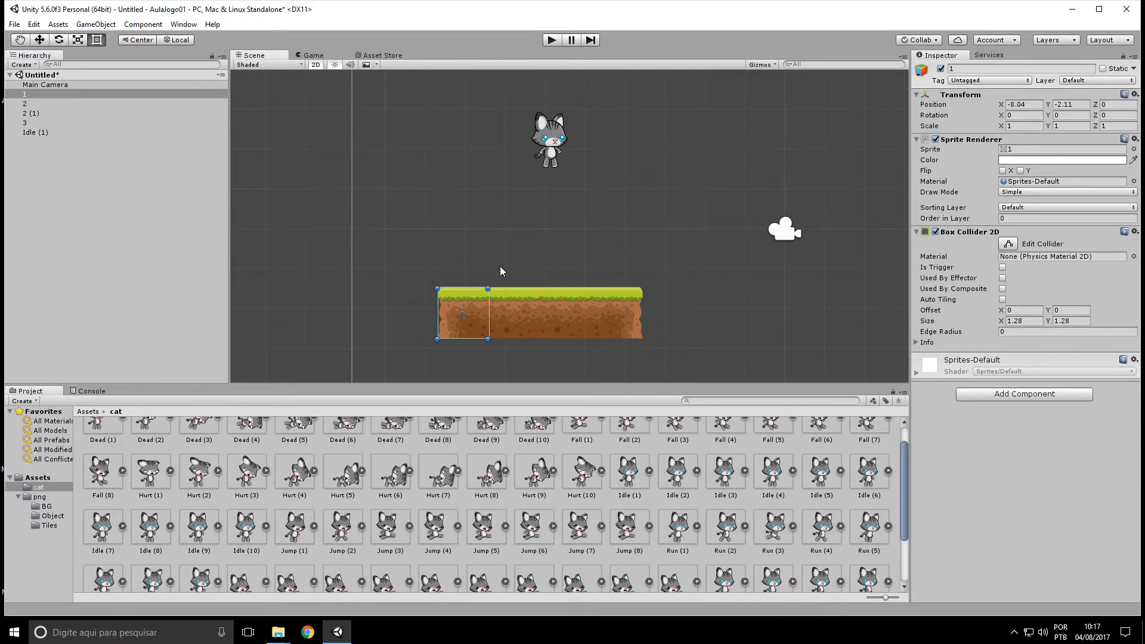
left_click(1008, 244)
left_click_drag(489, 312, 643, 313)
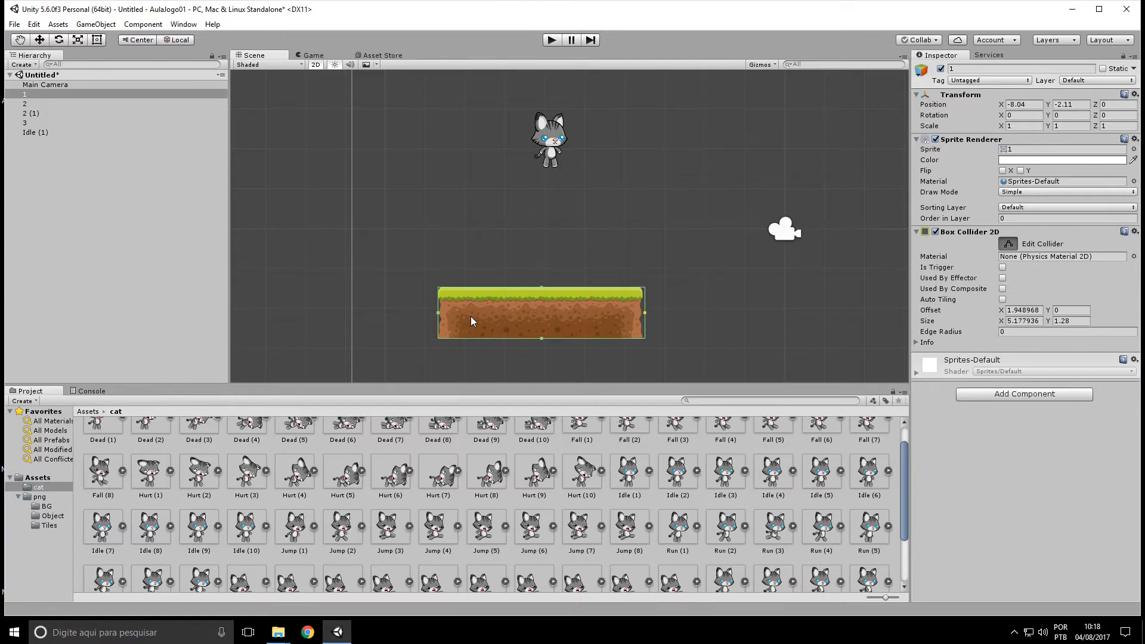
Test the cat's landing on the widened collider in play mode, then inspect the components of tile 2 and the cat
left_click(552, 40)
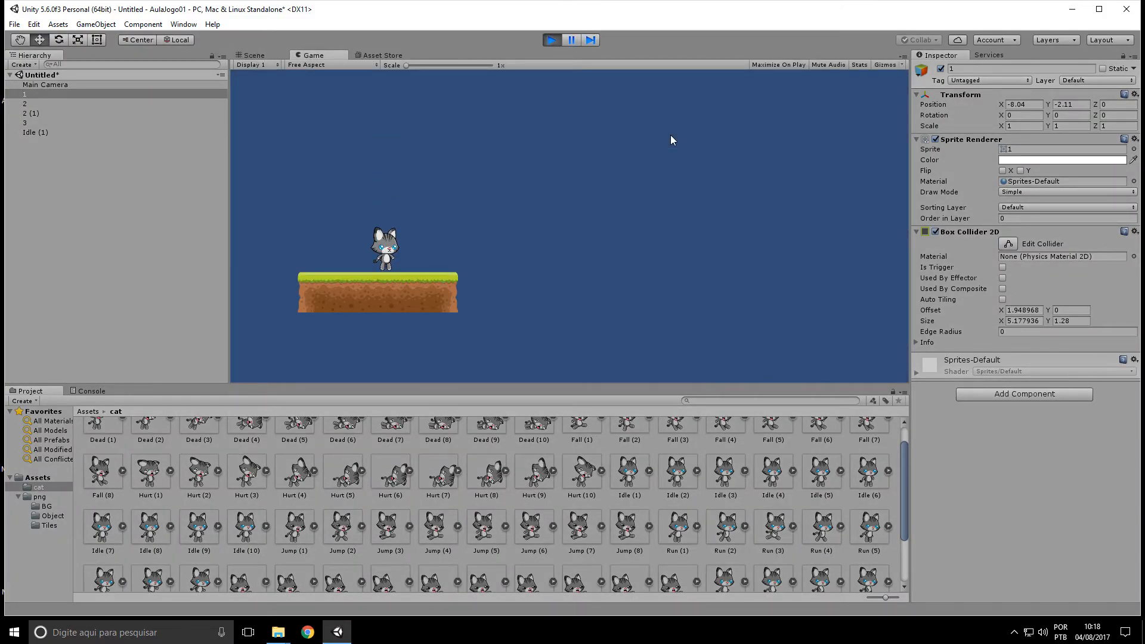
left_click(550, 42)
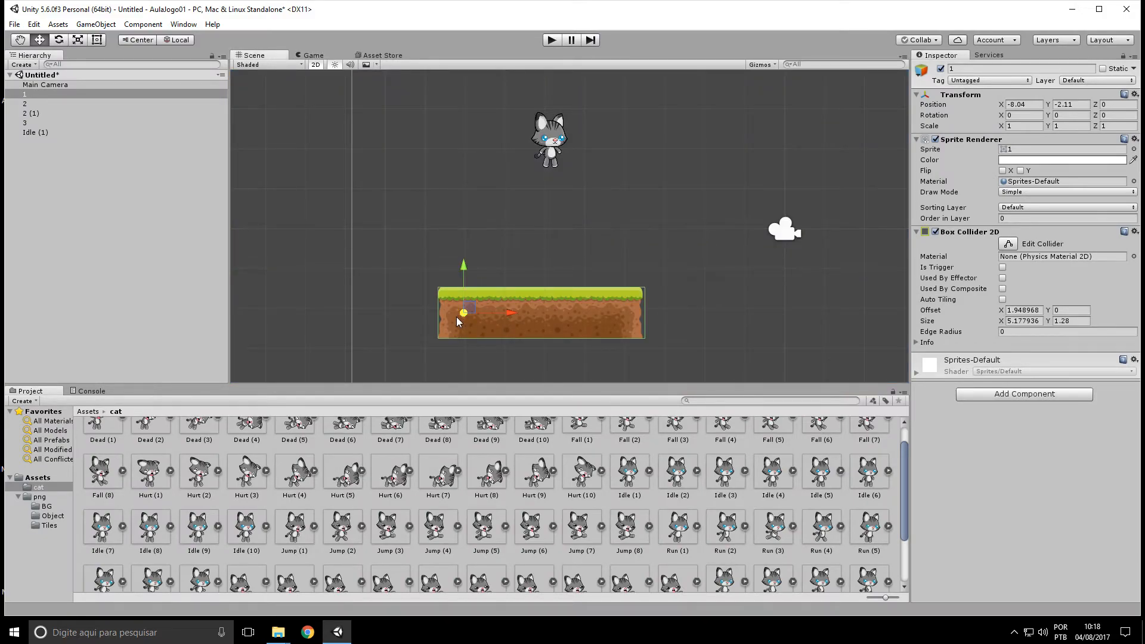
left_click(569, 242)
left_click(520, 315)
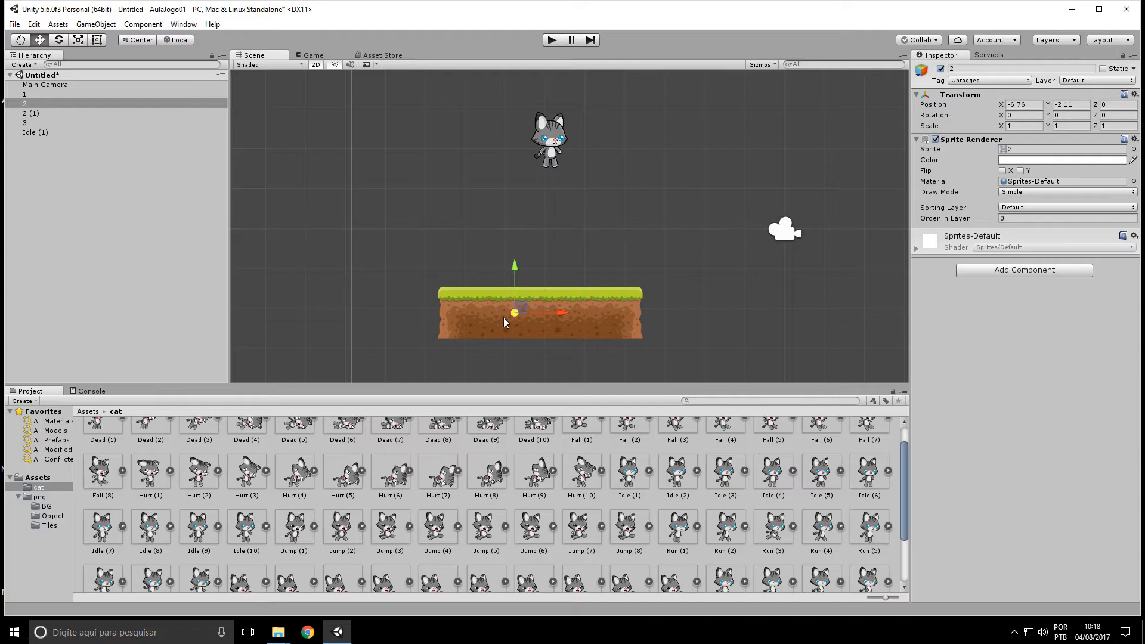
left_click(594, 202)
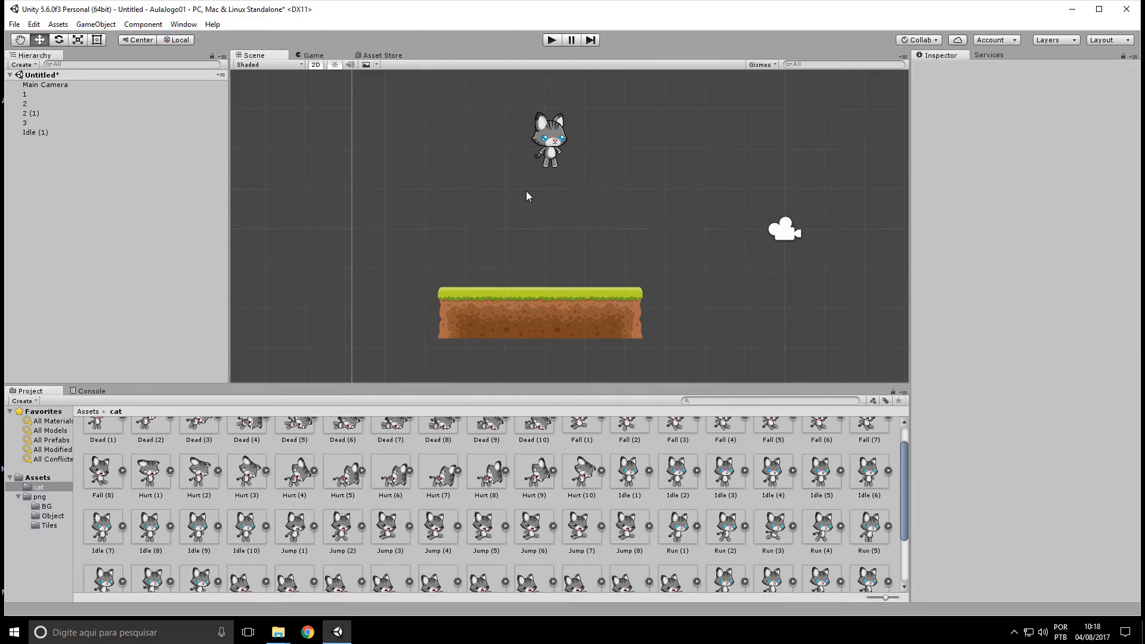
left_click(551, 143)
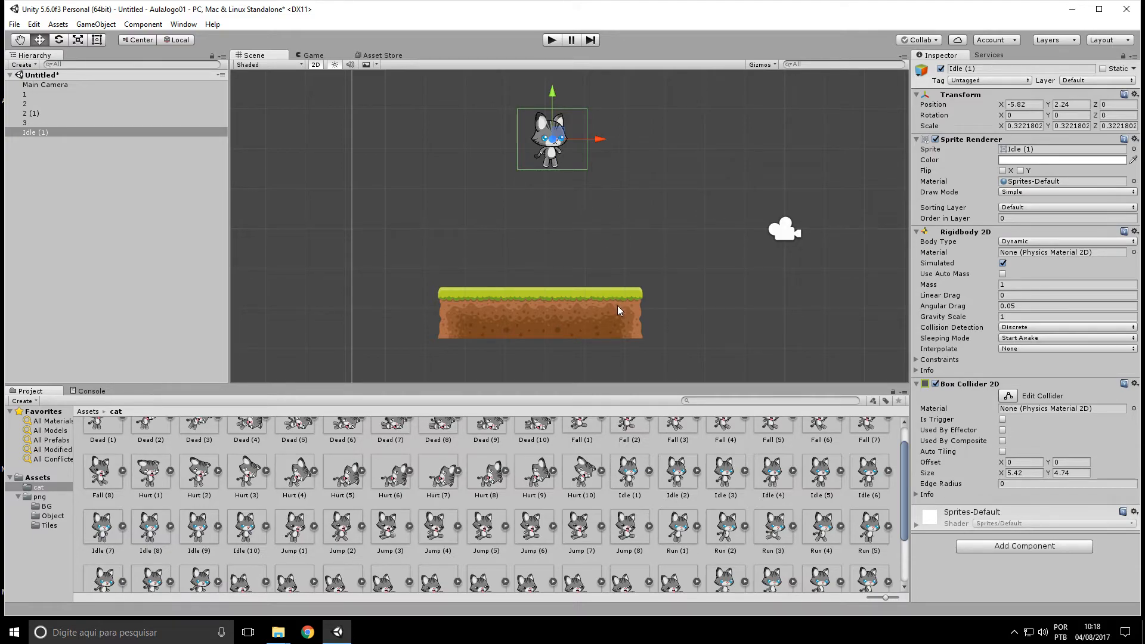
Build a floating platform from tiles 13, 14 and 15 above and beyond the ground's right end, and view it in play mode
left_click(37, 477)
left_click(177, 433)
double_click(160, 439)
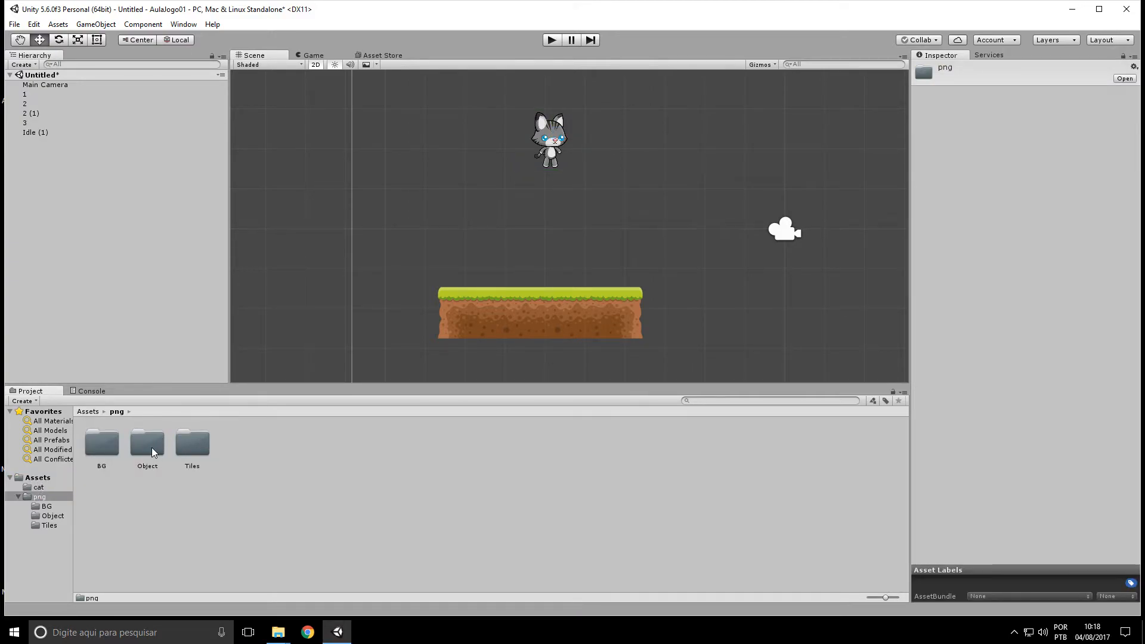
double_click(198, 446)
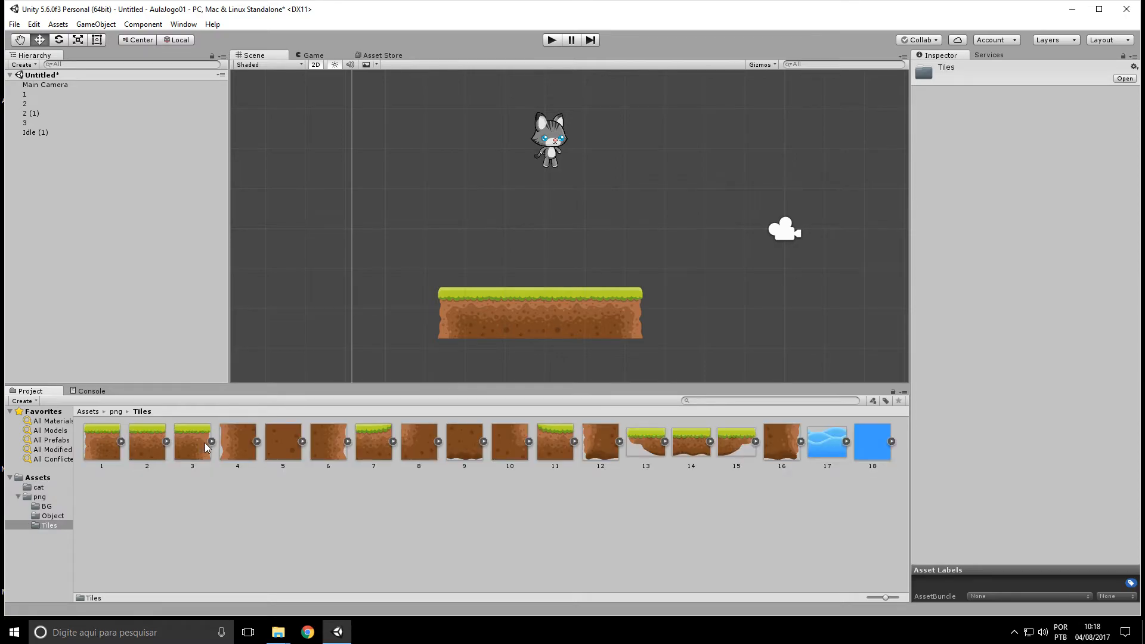
left_click_drag(641, 445, 677, 242)
left_click_drag(691, 441, 727, 238)
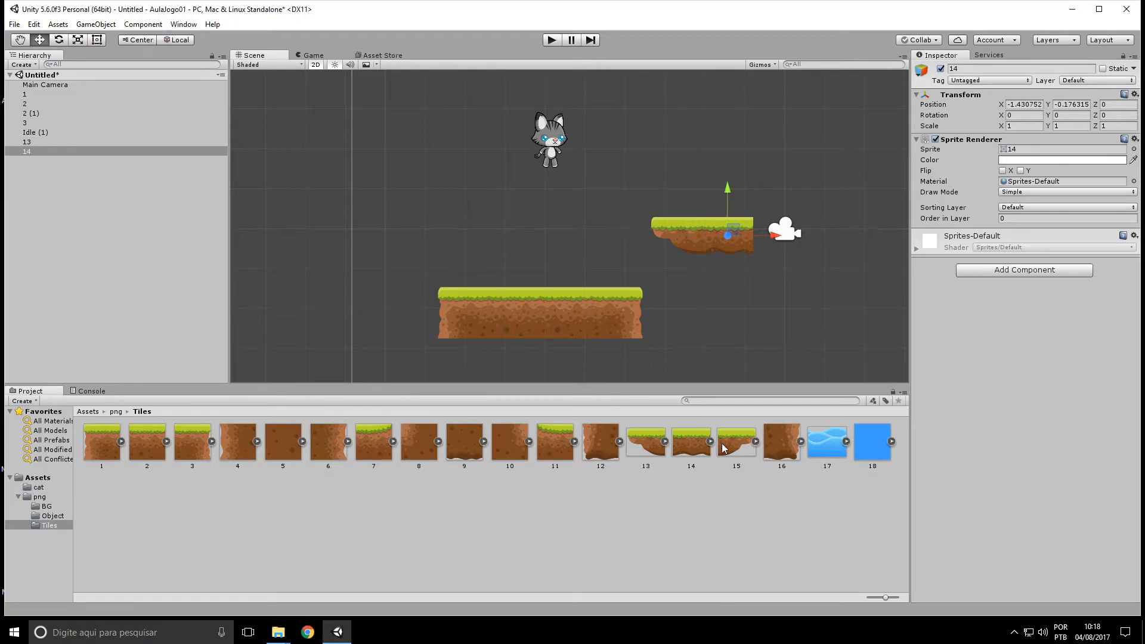
double_click(737, 441)
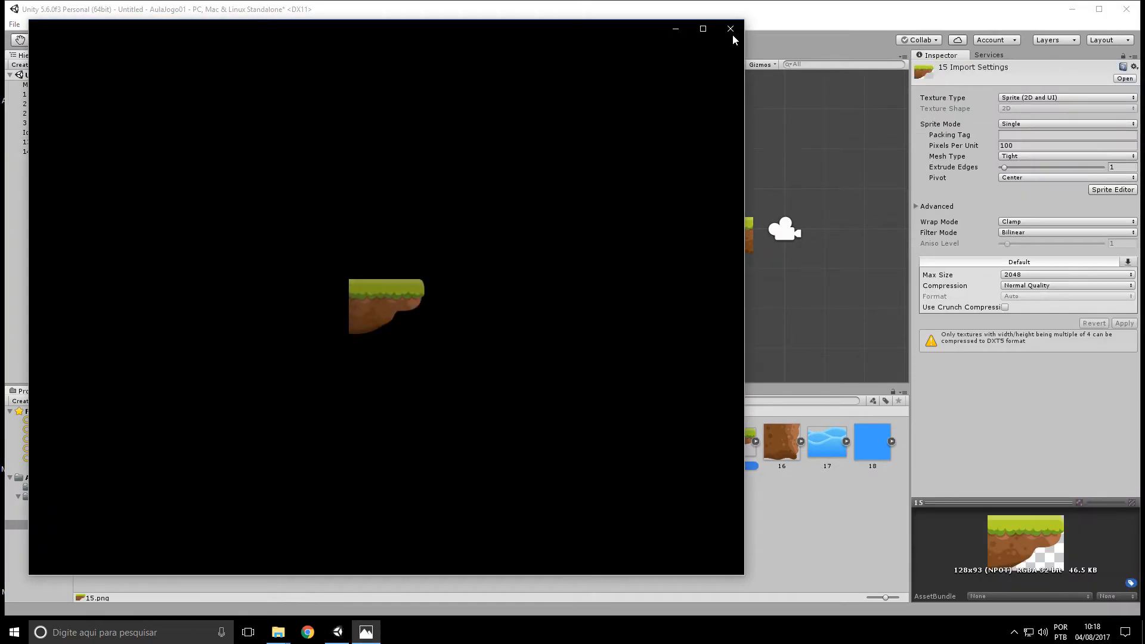
left_click(730, 28)
left_click_drag(745, 368, 781, 236)
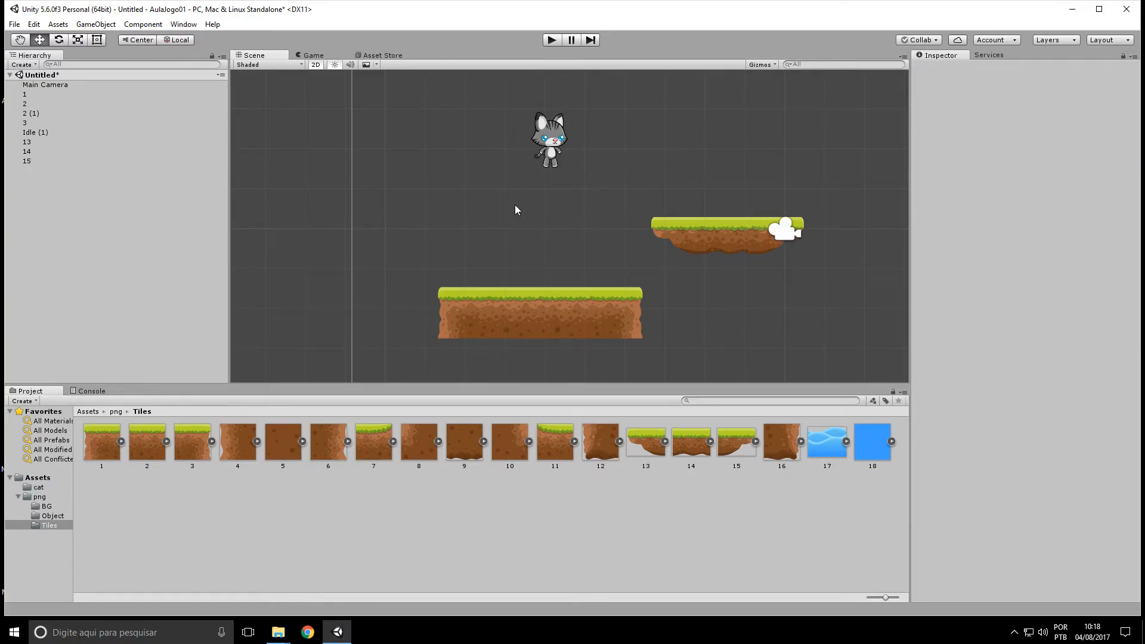
left_click(552, 40)
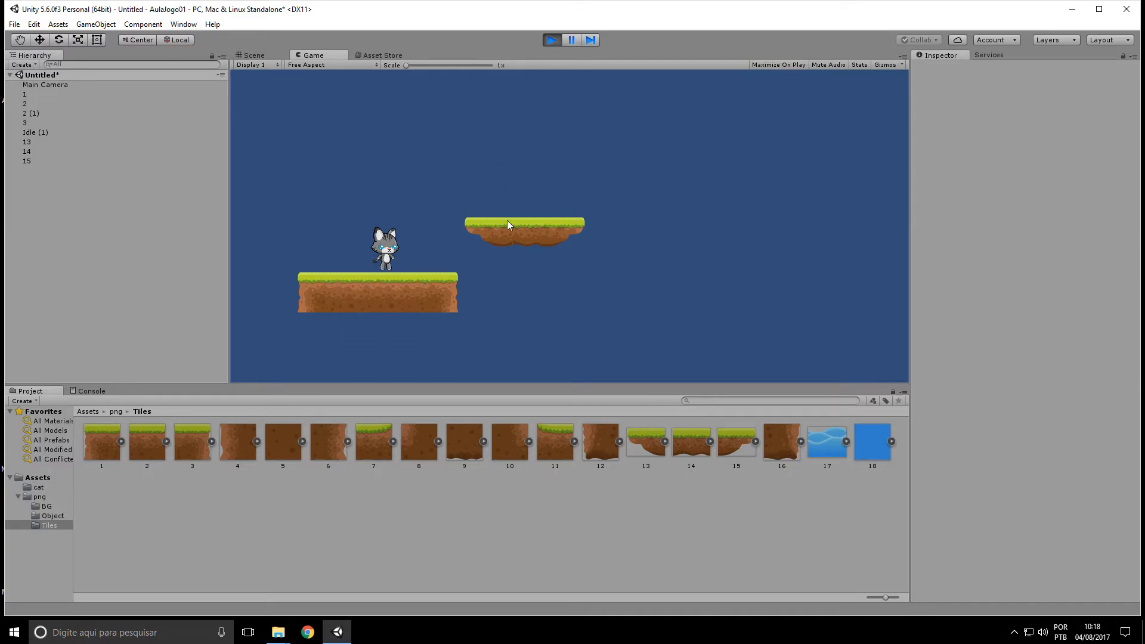
left_click(551, 39)
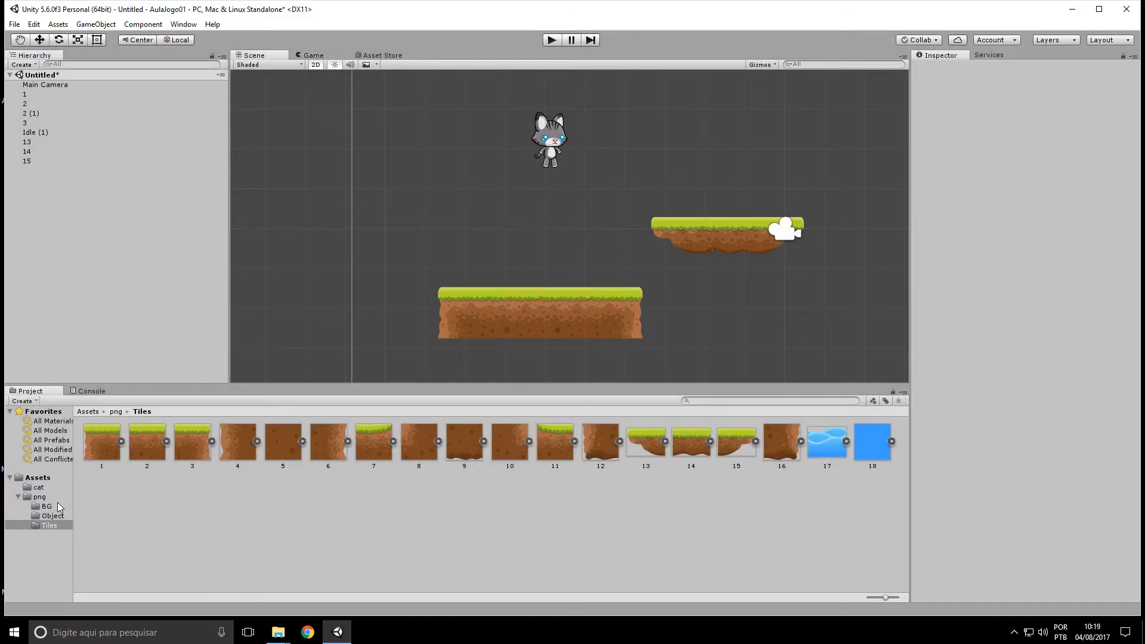
Place the Crate, Tree_2 and Sign_2 sprites from the png/Object folder on the ground, with the sign beside the crate at the left end
left_click(38, 488)
left_click(39, 496)
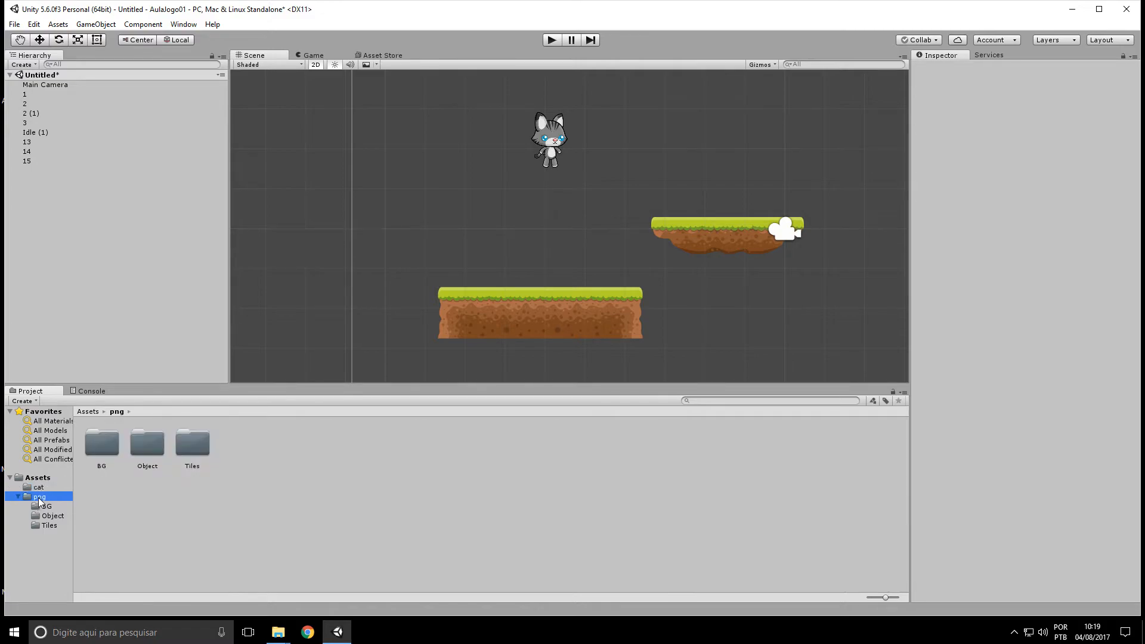
double_click(154, 442)
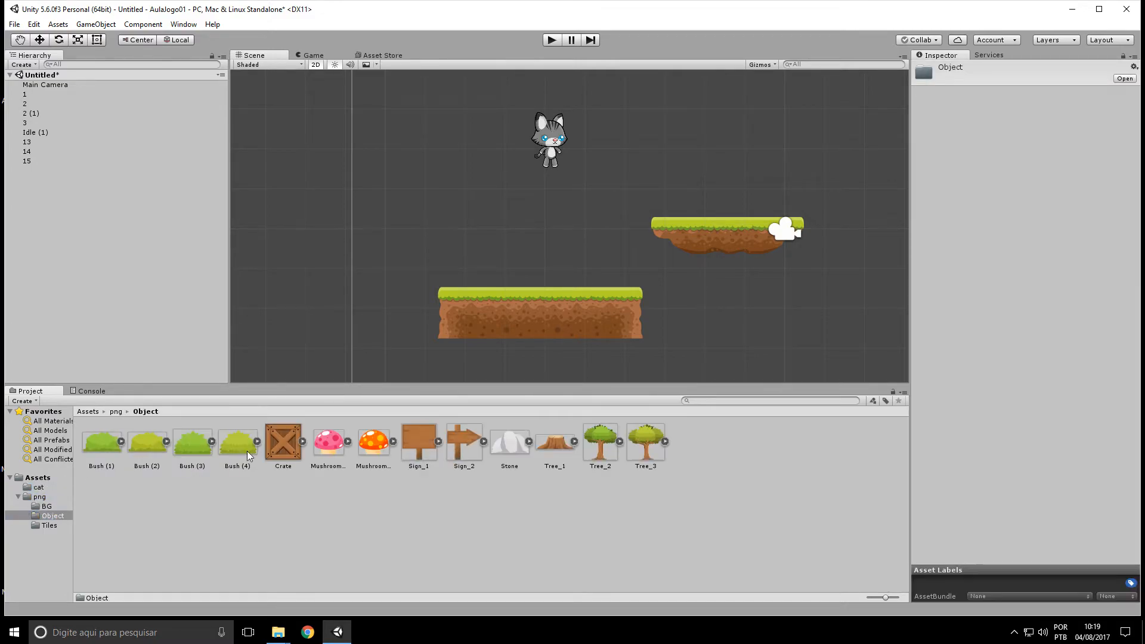
left_click_drag(291, 447, 418, 308)
left_click_drag(493, 270, 487, 271)
left_click_drag(598, 442, 589, 227)
left_click(486, 269)
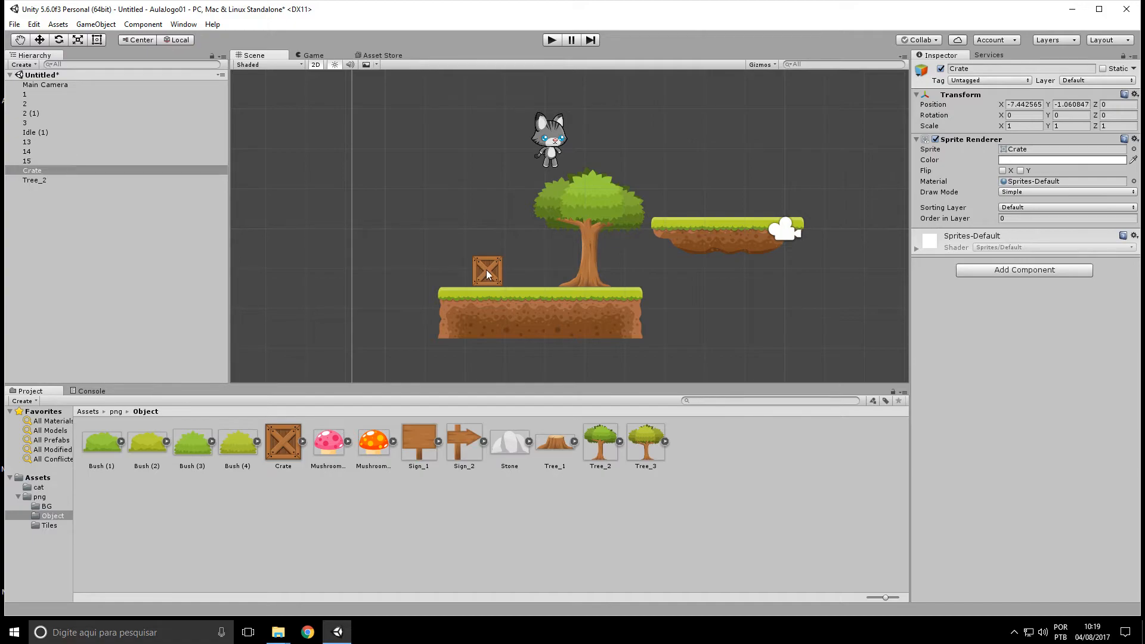
left_click(546, 449)
left_click_drag(452, 440, 539, 277)
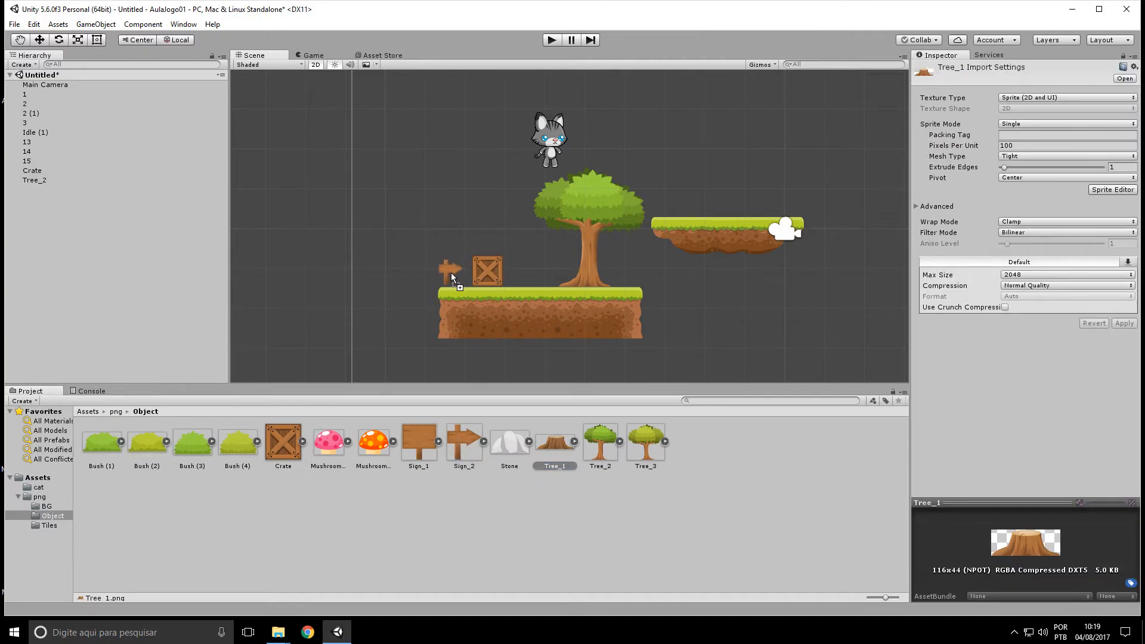
left_click_drag(452, 274, 452, 273)
Raise the crate slightly above the ground with the Rect tool, to about X -7.41, Y -0.91
left_click(487, 272)
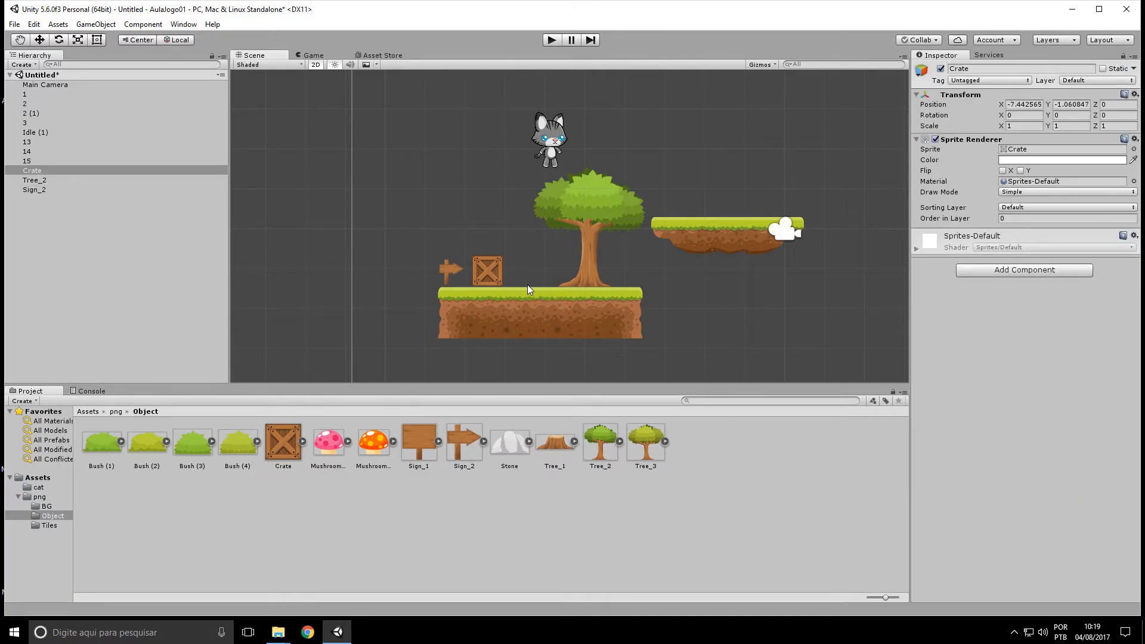
left_click(581, 199)
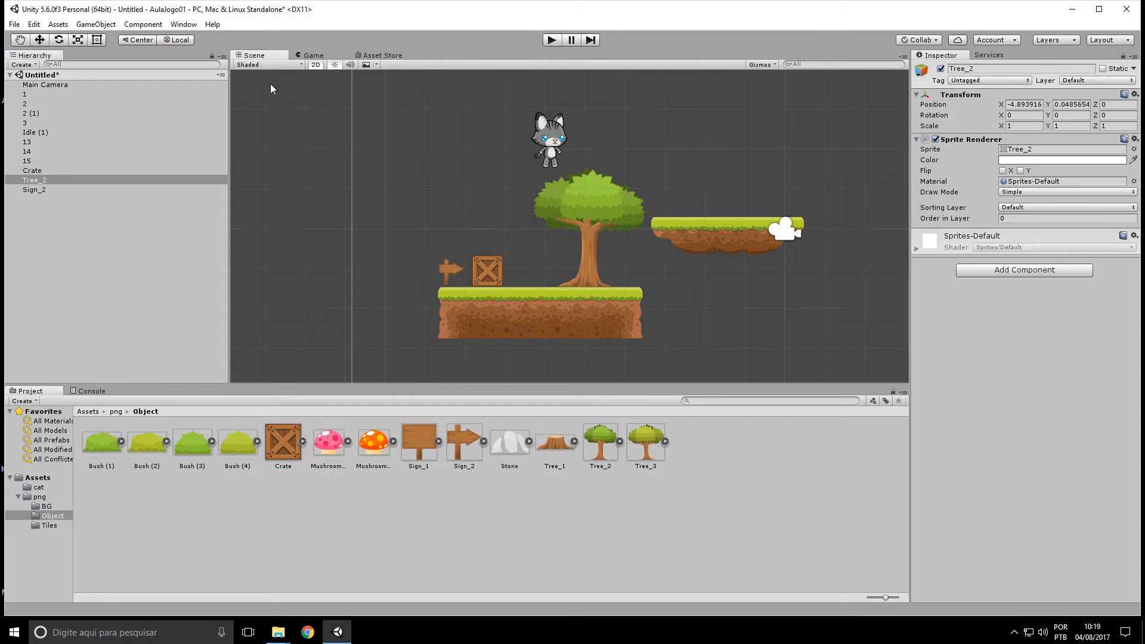
left_click(97, 41)
left_click(488, 272)
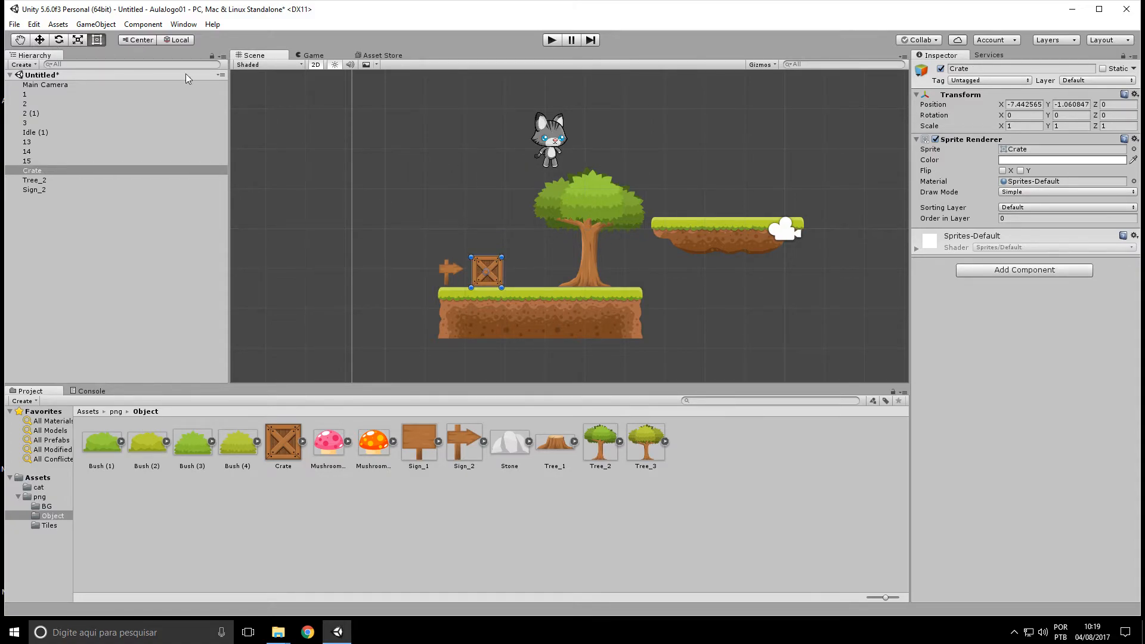
left_click(59, 40)
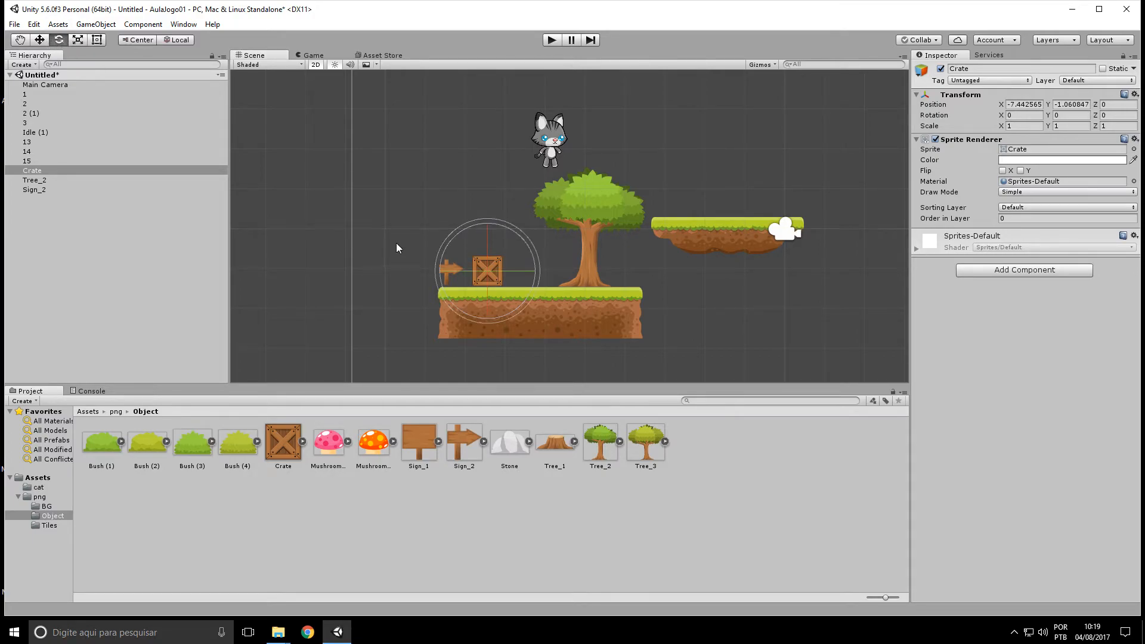
left_click(97, 40)
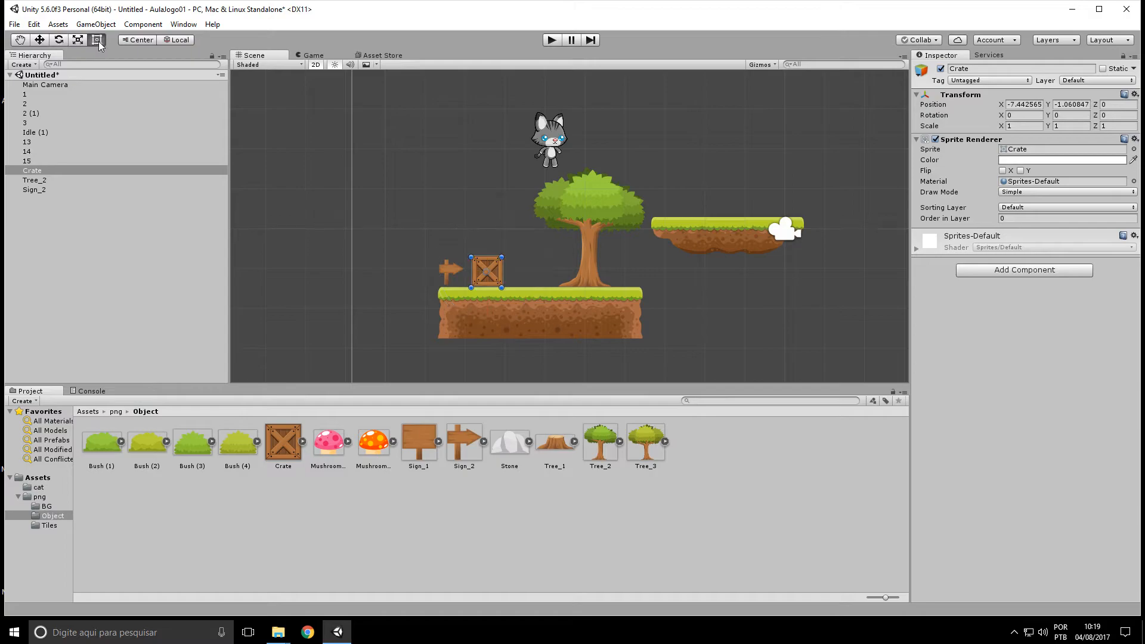
left_click_drag(491, 272, 492, 264)
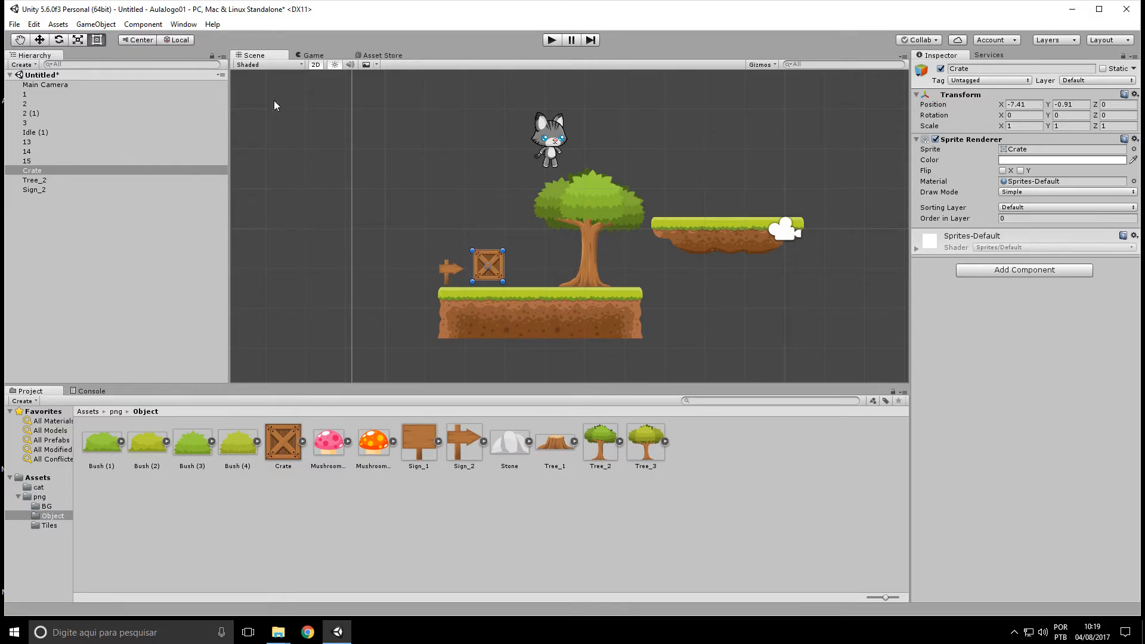
Shrink Tree_2 to about 0.89 by 0.92 scale, stand it on the ground beyond the crate, and check the scene in play mode
left_click(383, 302)
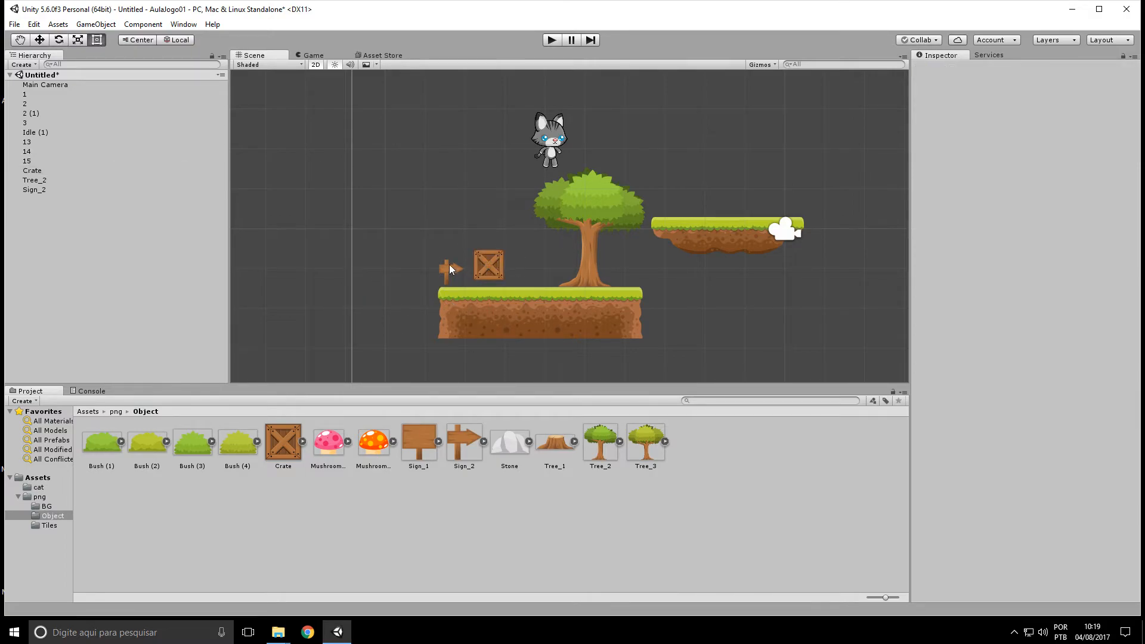
left_click(486, 259)
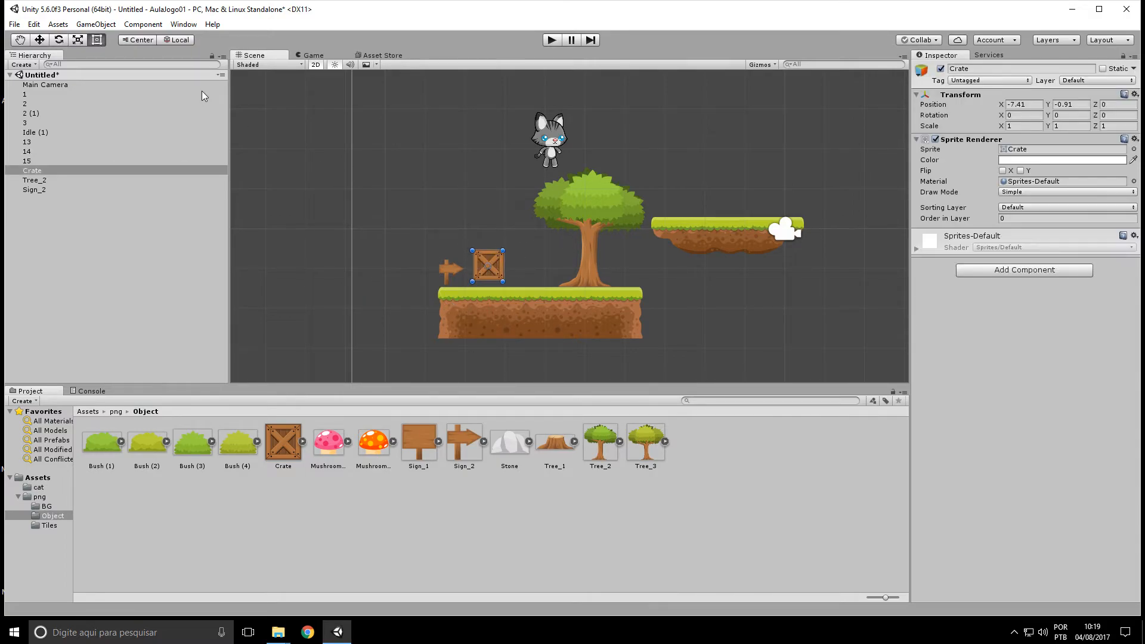
left_click(566, 223)
mouse_move(592, 220)
left_mouse_down()
mouse_move(620, 203)
mouse_move(612, 216)
left_mouse_up()
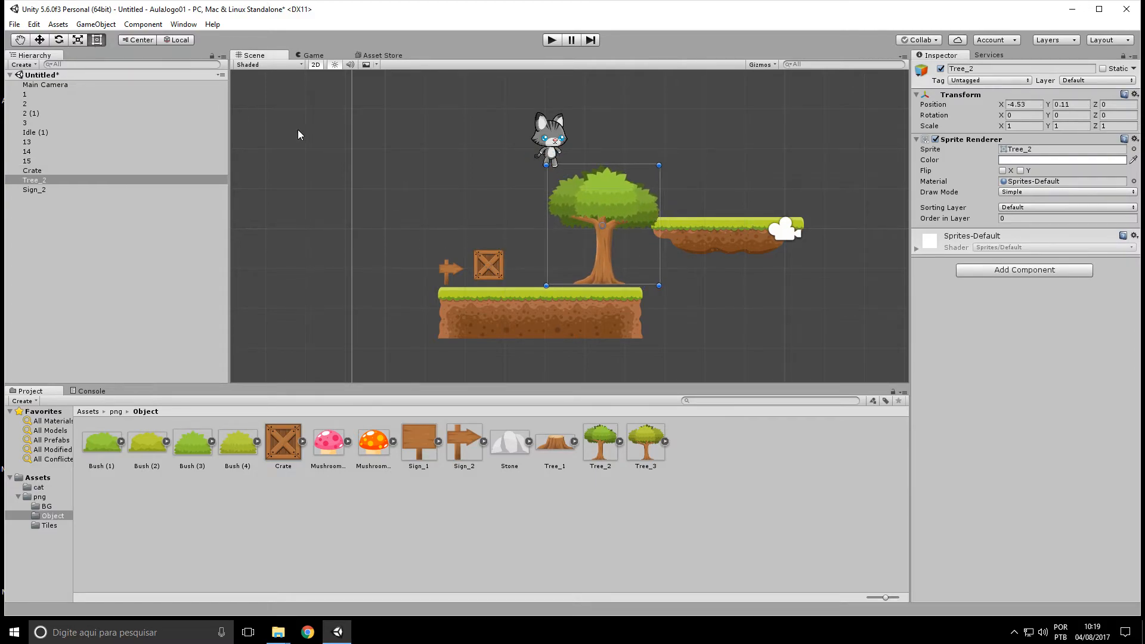
key("q")
left_click_drag(399, 156, 359, 160)
left_click(97, 39)
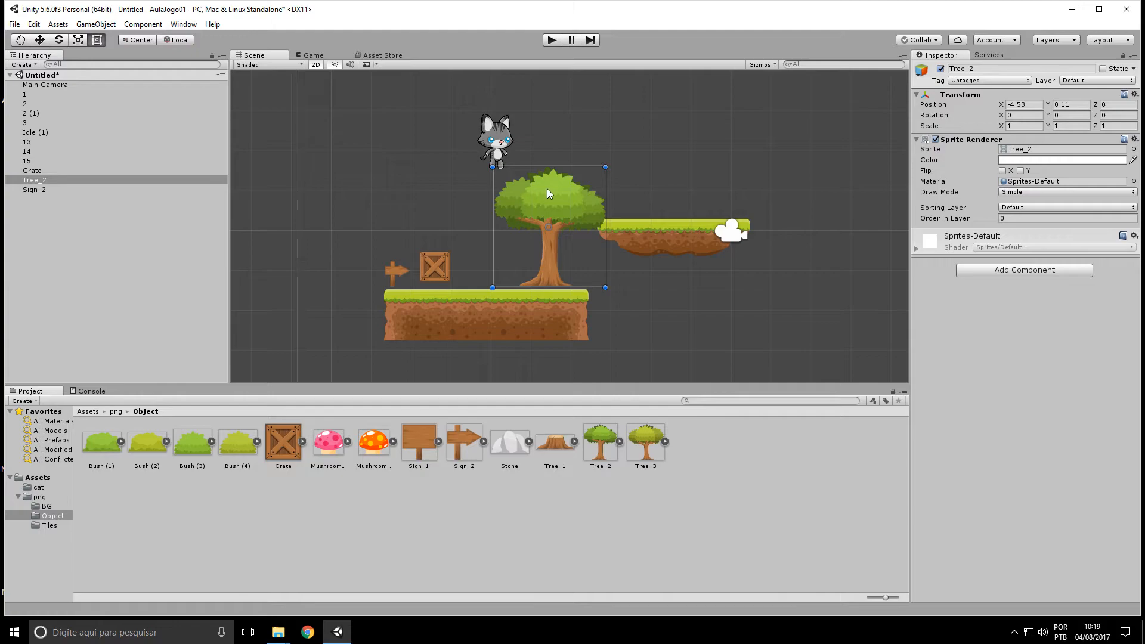
left_click_drag(606, 167, 517, 205)
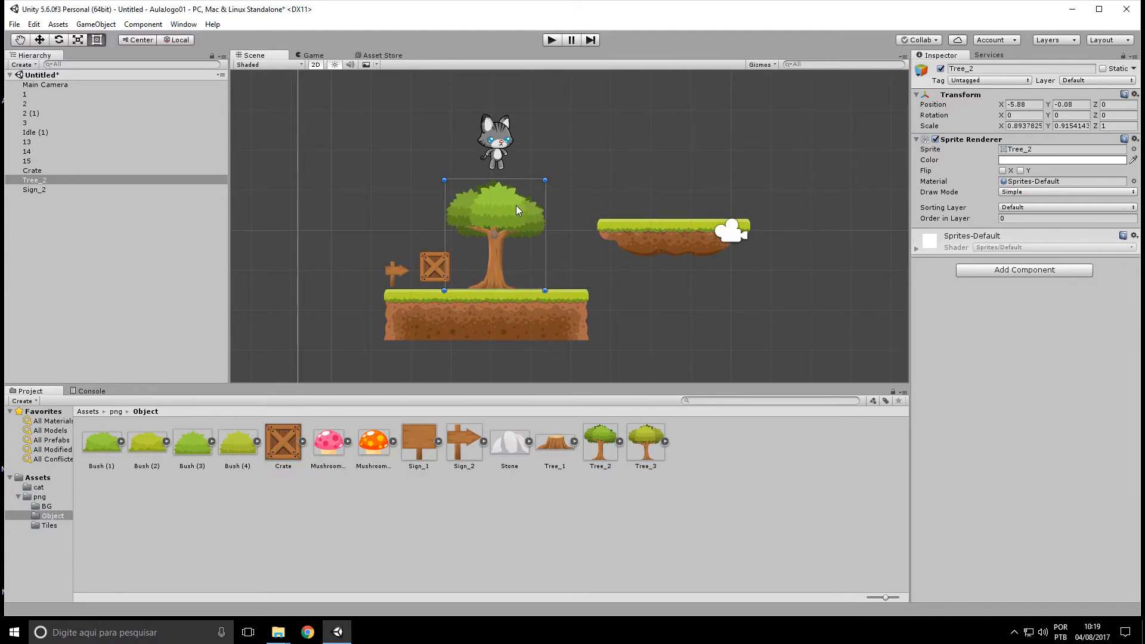
left_click(551, 40)
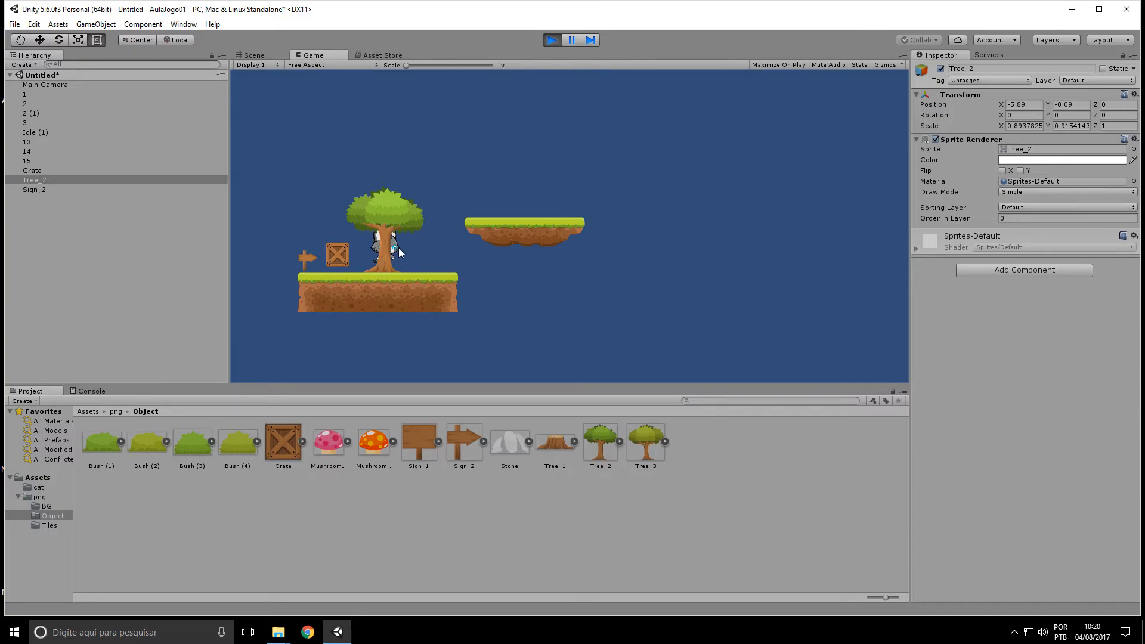
left_click(551, 41)
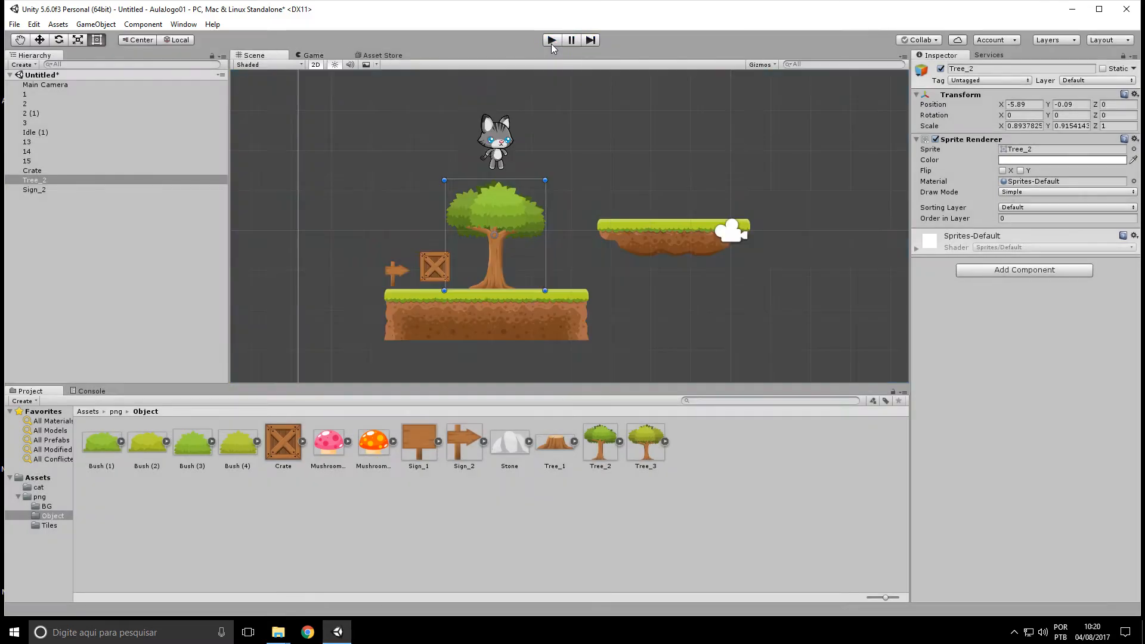
Place the cat on the ground between the sign and the crate, and set its Order in Layer to 5
left_click(503, 149)
left_click_drag(503, 149, 457, 275)
left_click(427, 263)
left_click(456, 276)
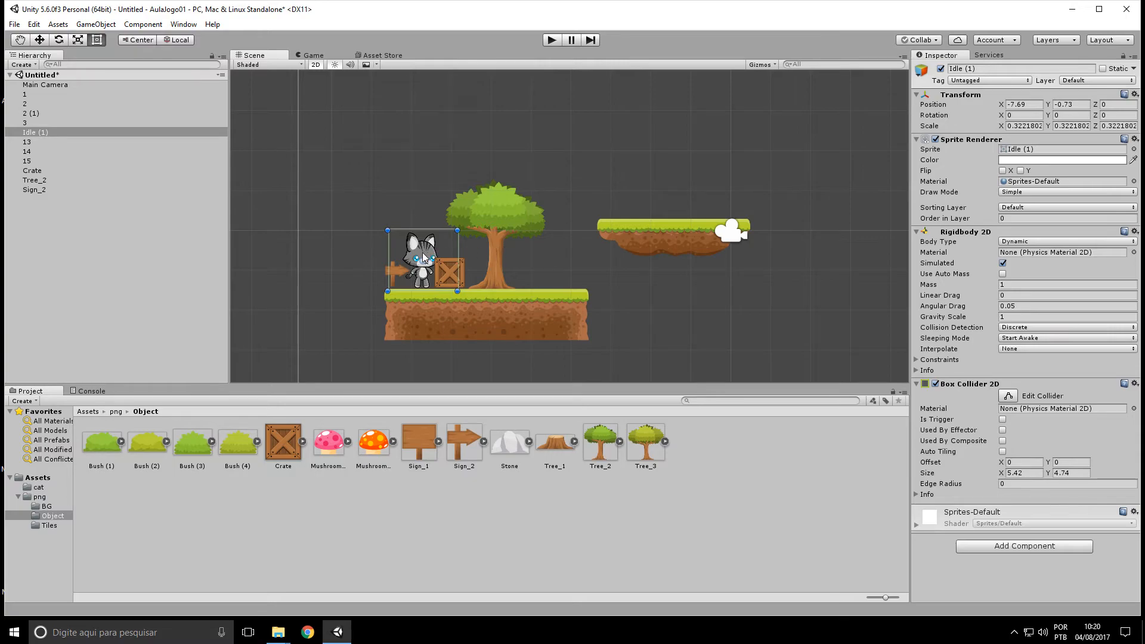
left_click(1033, 219)
mouse_move(424, 258)
left_mouse_down()
mouse_move(519, 256)
mouse_move(427, 257)
left_mouse_up()
Set the crate's Order in Layer to 6 and position it beside the cat at about X -7.04, Y -0.99
left_click(461, 272)
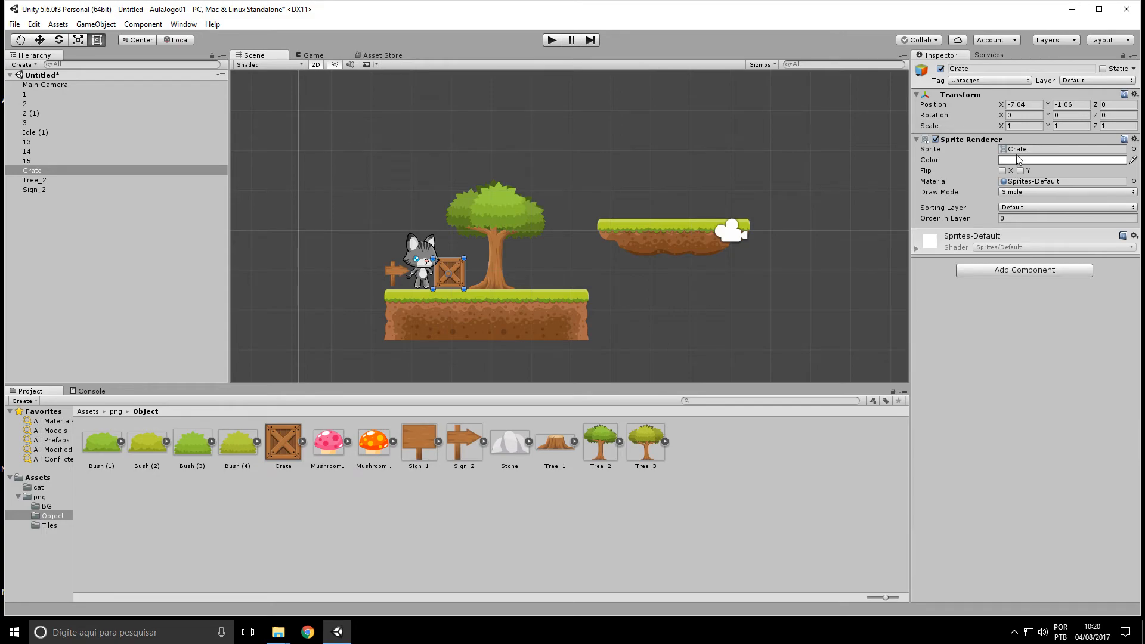
left_click(1044, 218)
left_click_drag(419, 253, 456, 275)
left_click(453, 275)
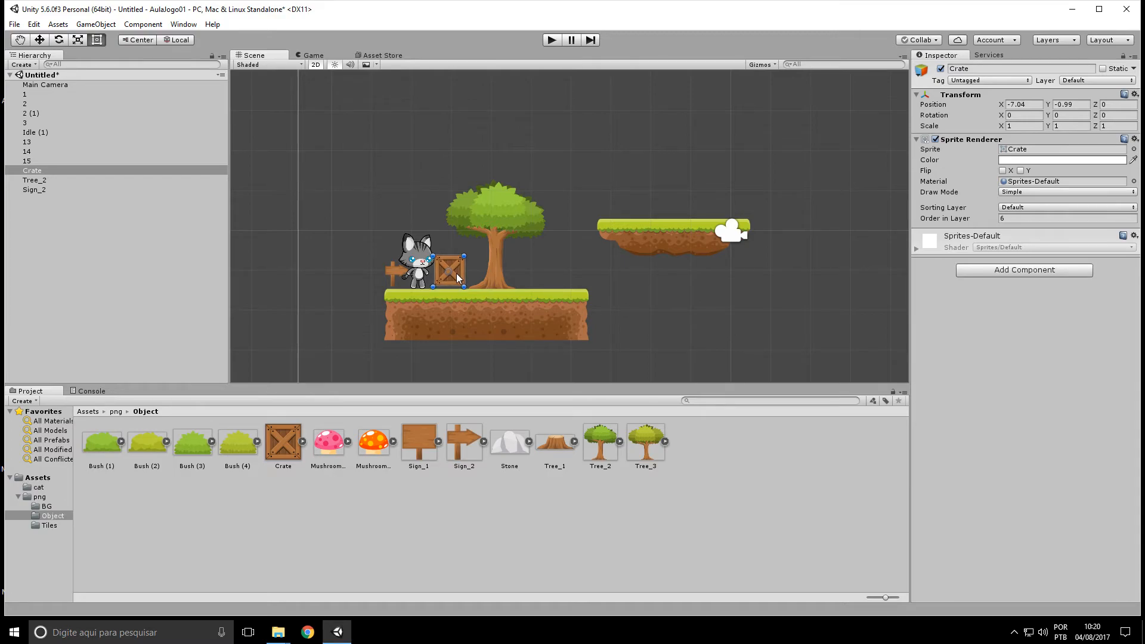
Place the Tree_1 stump sprite on the floating platform, at about X -1.48, Y 0.50, and view the scene in play mode
left_click(560, 446)
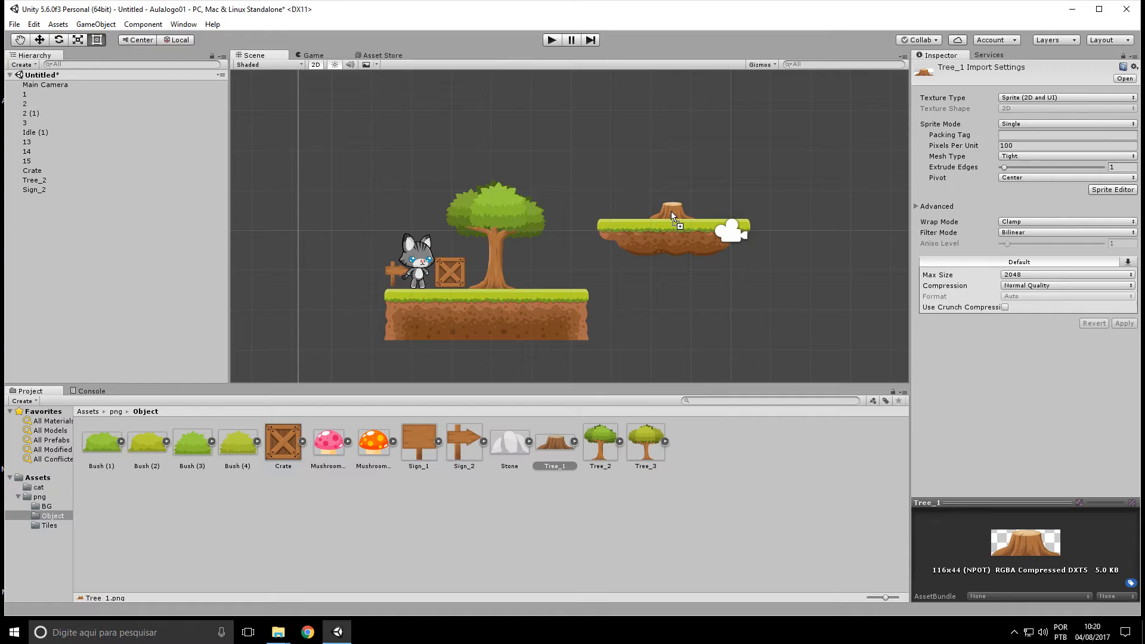
left_click_drag(673, 216, 674, 217)
left_click(552, 39)
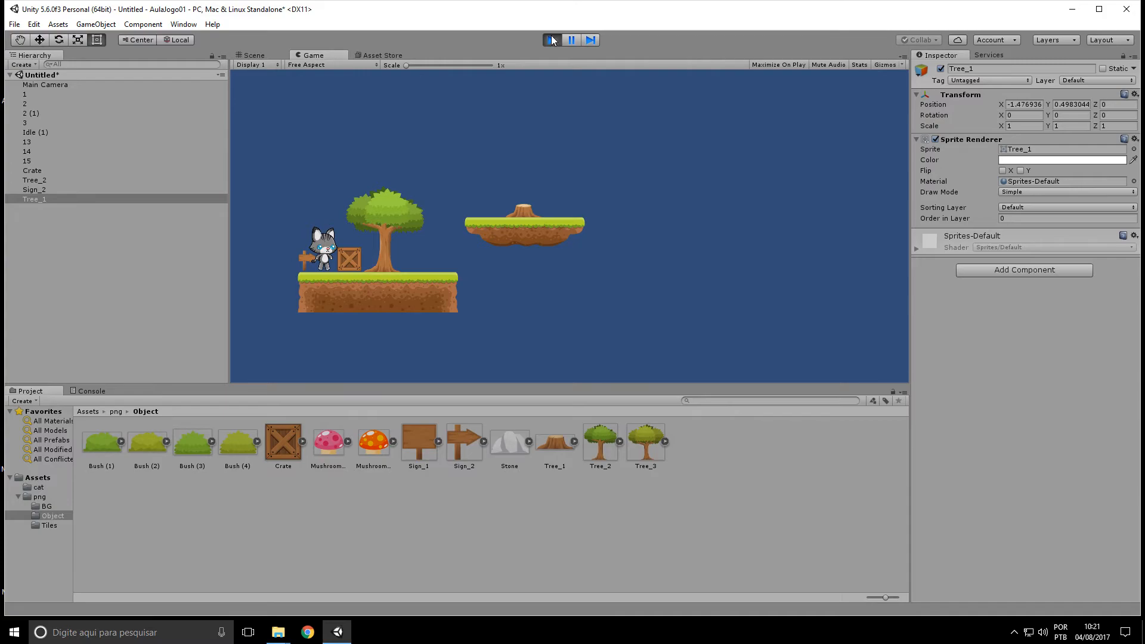
left_click(552, 40)
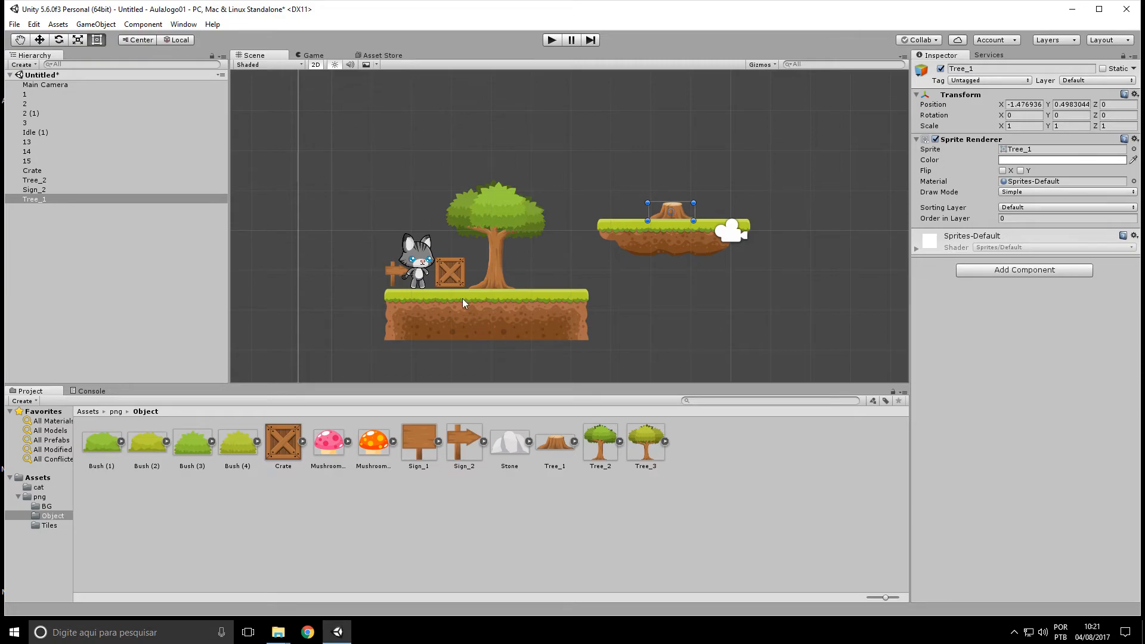
Raise the cat to about X -7.46, Y 2.26, and move the crate directly beneath it to about X -7.49, Y -1.05
left_click(424, 250)
left_click_drag(423, 250, 439, 132)
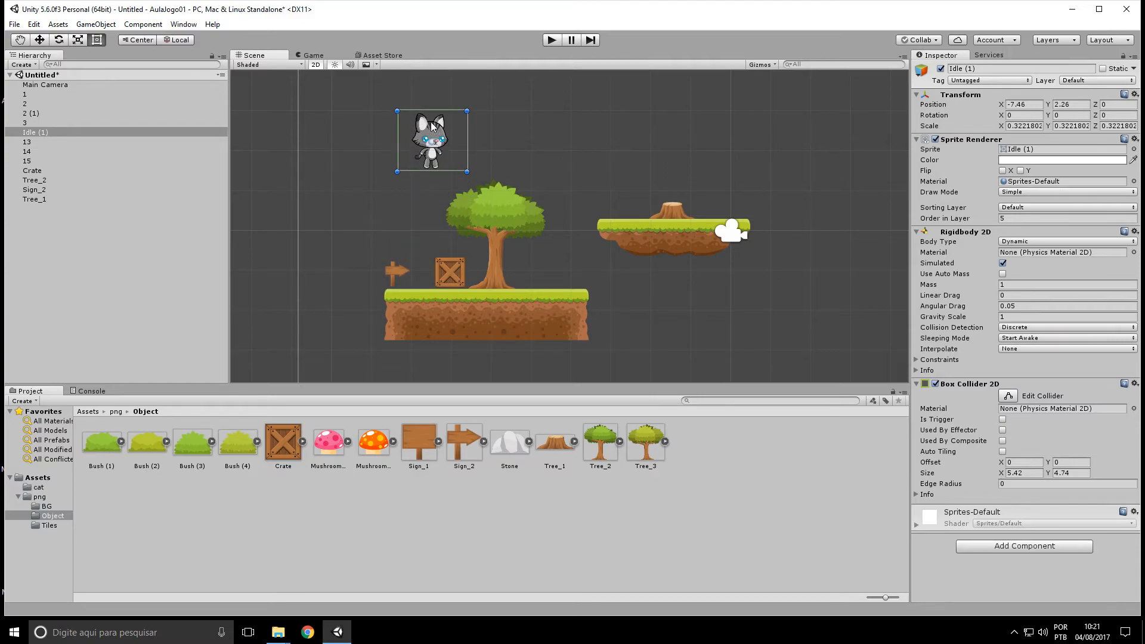
left_click(452, 269)
left_click_drag(449, 268, 433, 272)
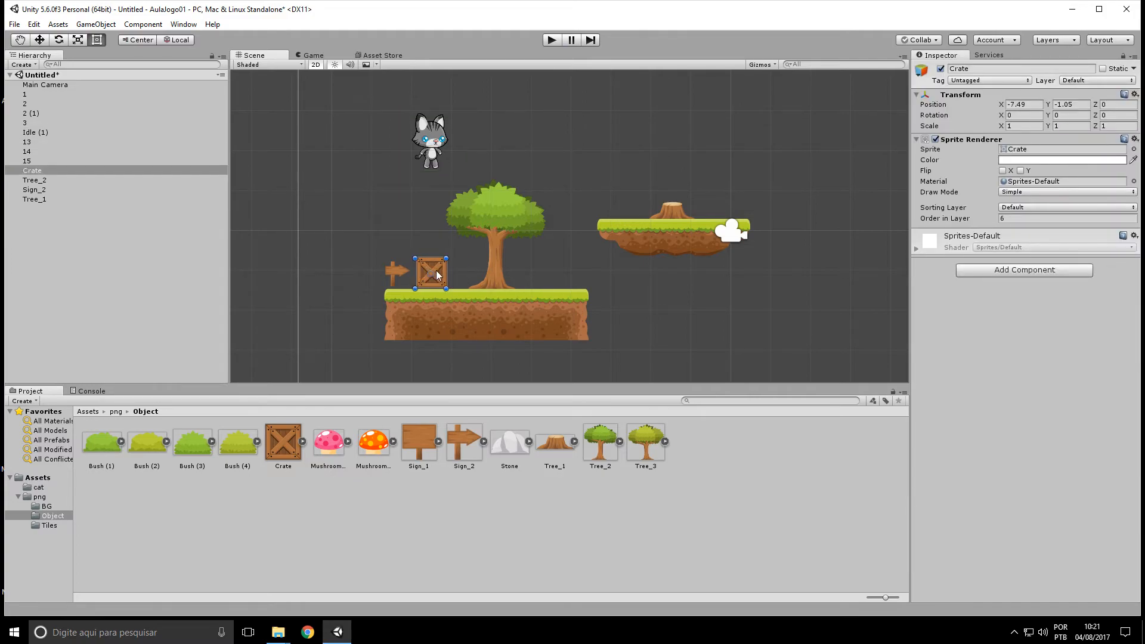
Add a Box Collider 2D to the crate and test the cat's landing on it in play mode
left_click(95, 24)
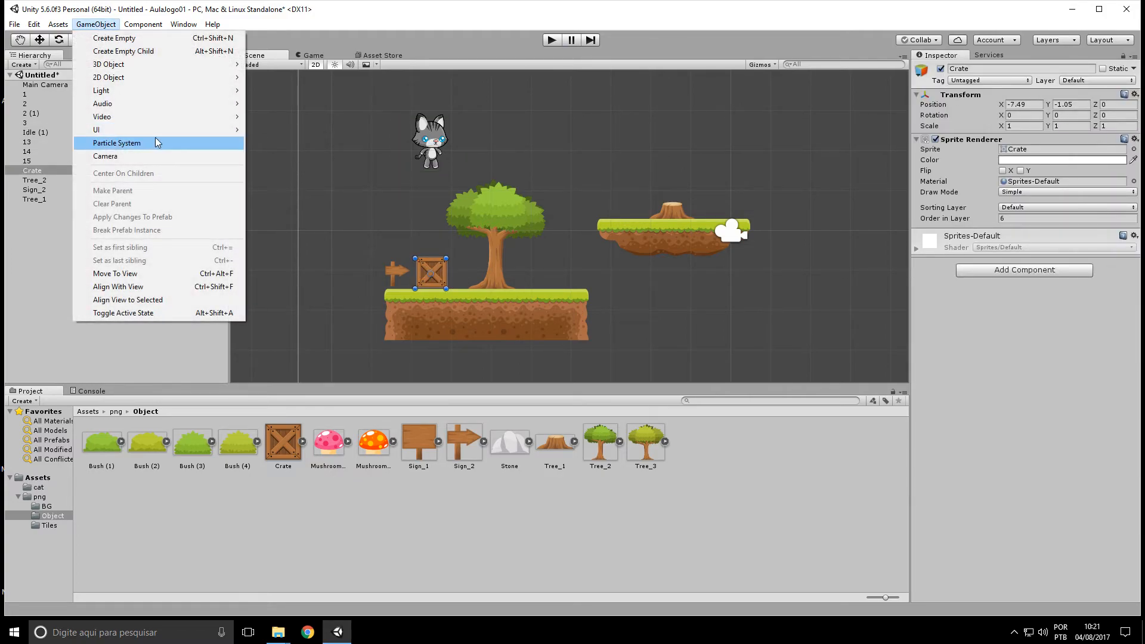
mouse_move(142, 24)
mouse_move(192, 92)
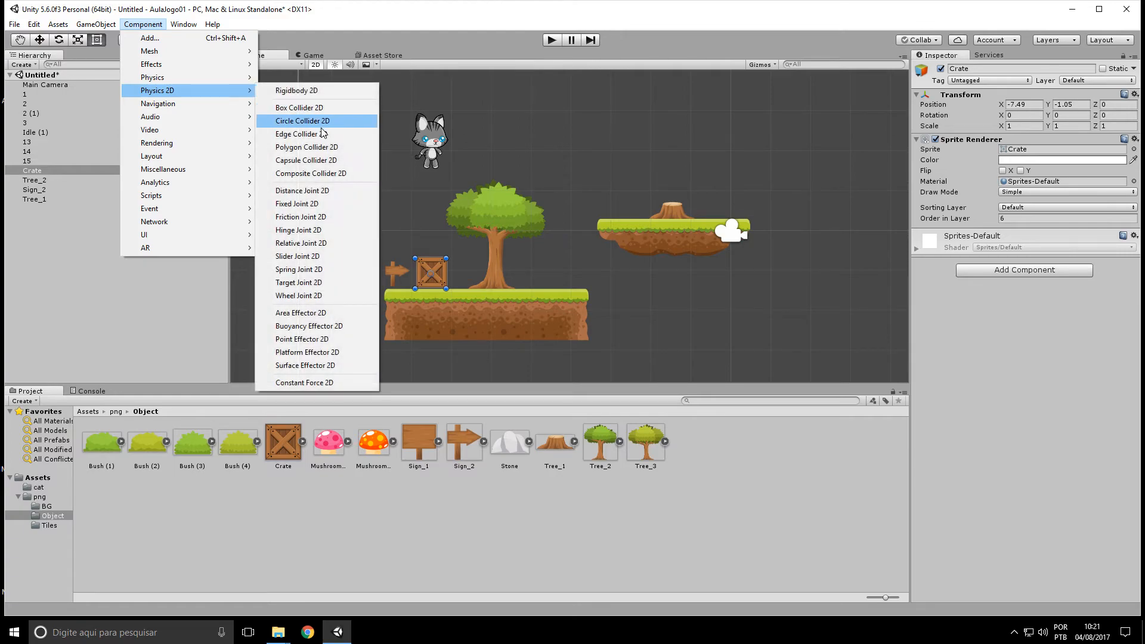
left_click(301, 107)
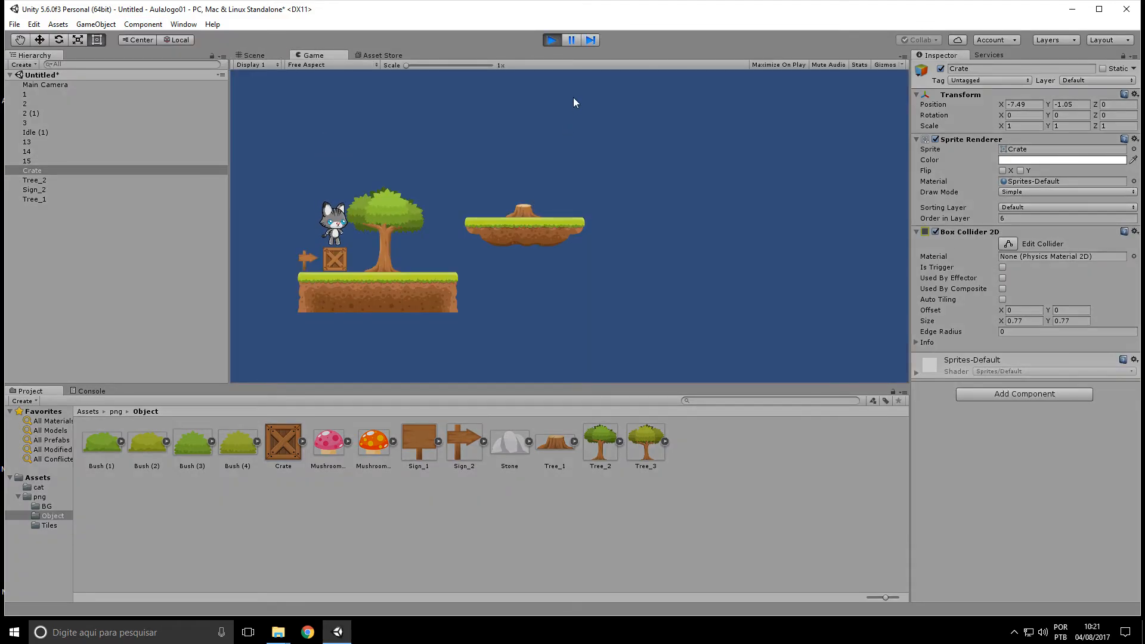
left_click(555, 40)
Shift the cat off the crate's centre to about X -6.88, Y 1.87, and test its fall in play mode
left_click_drag(442, 149, 461, 158)
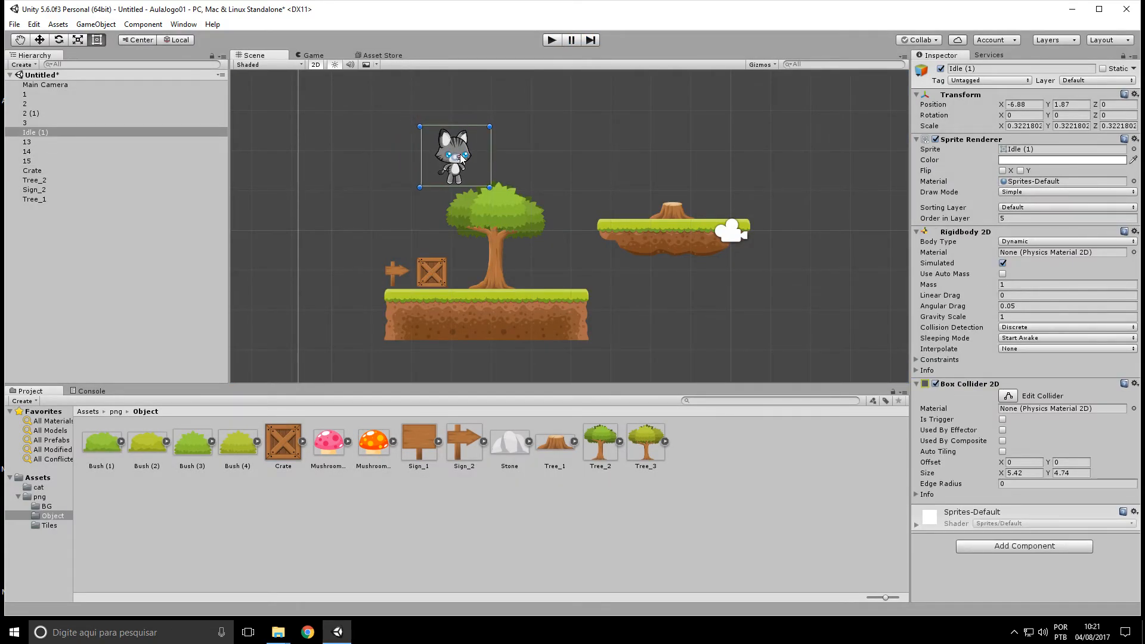
left_click(551, 40)
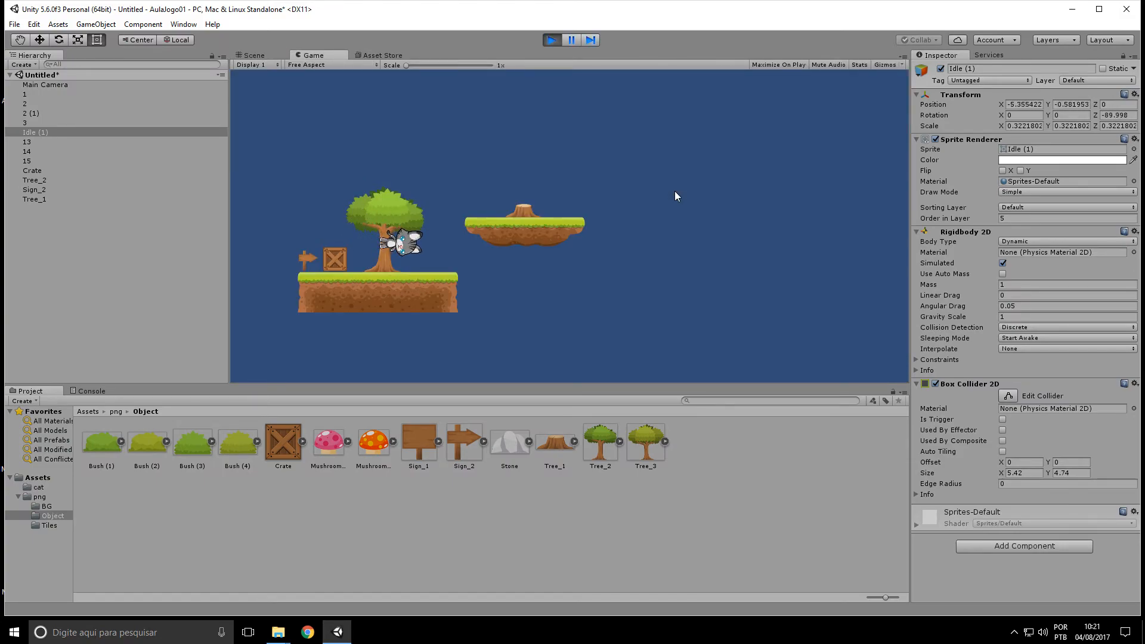
left_click(554, 40)
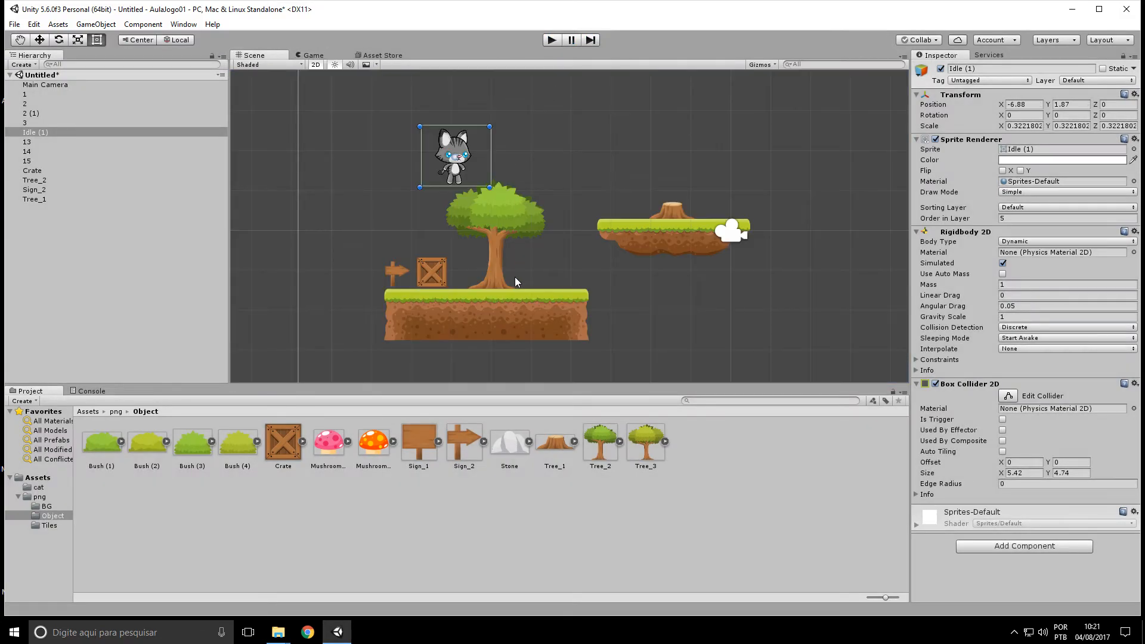
Move Tree_2 clear of the ground to about X -2.82, Y 3.04, lower the cat to about Y 0.48, and test its fall
left_click(492, 275)
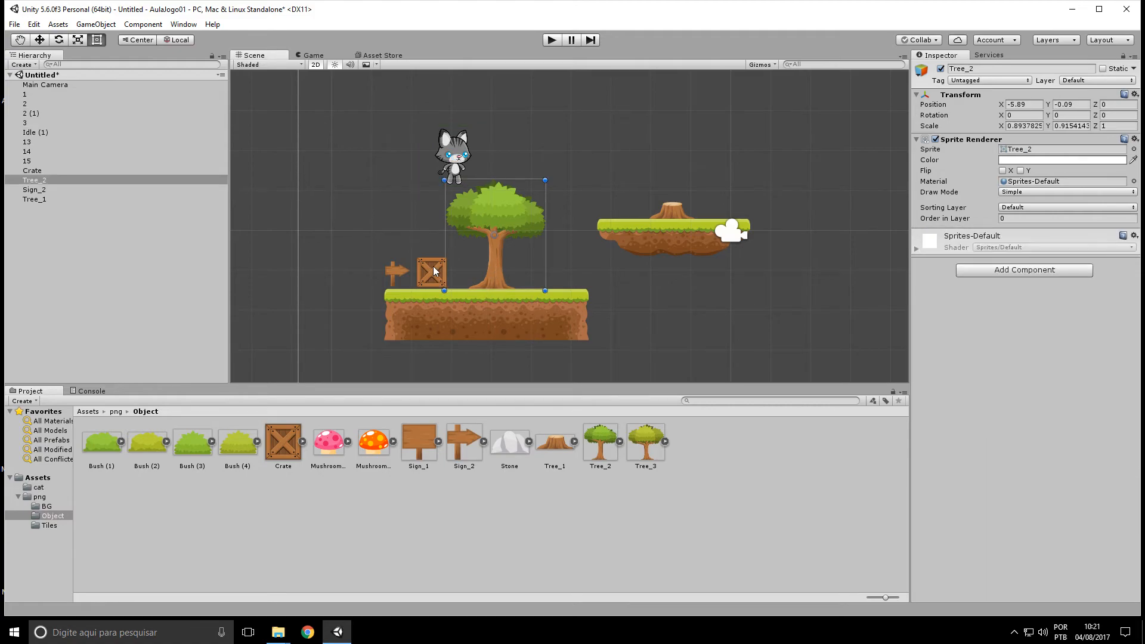
left_click_drag(513, 217, 635, 101)
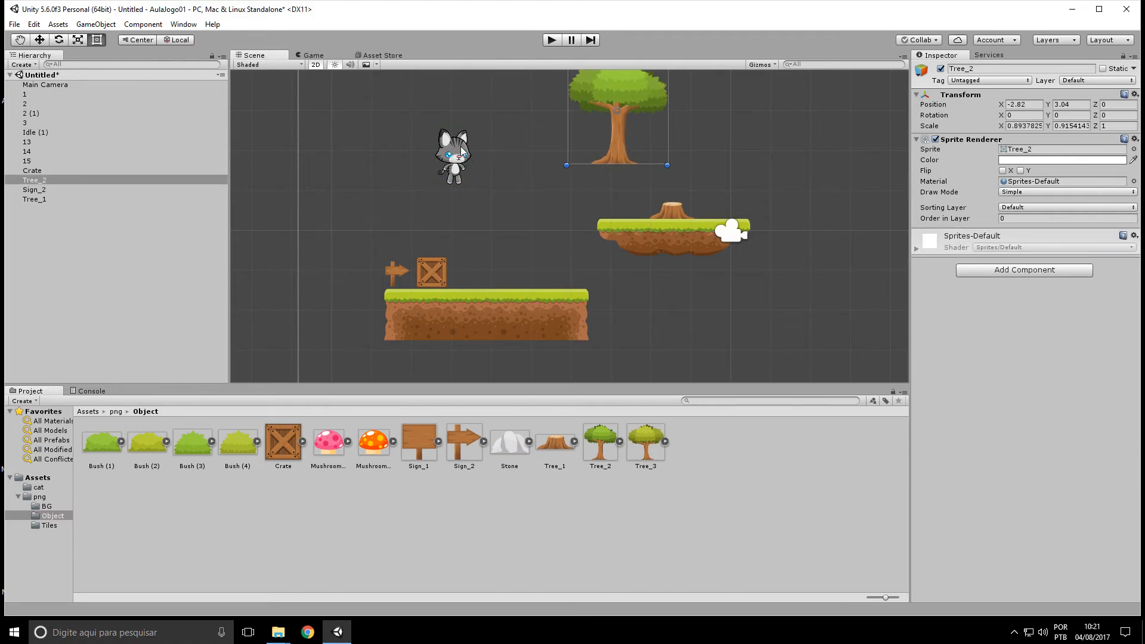
left_click(464, 154)
left_click_drag(464, 154, 463, 209)
left_click(551, 40)
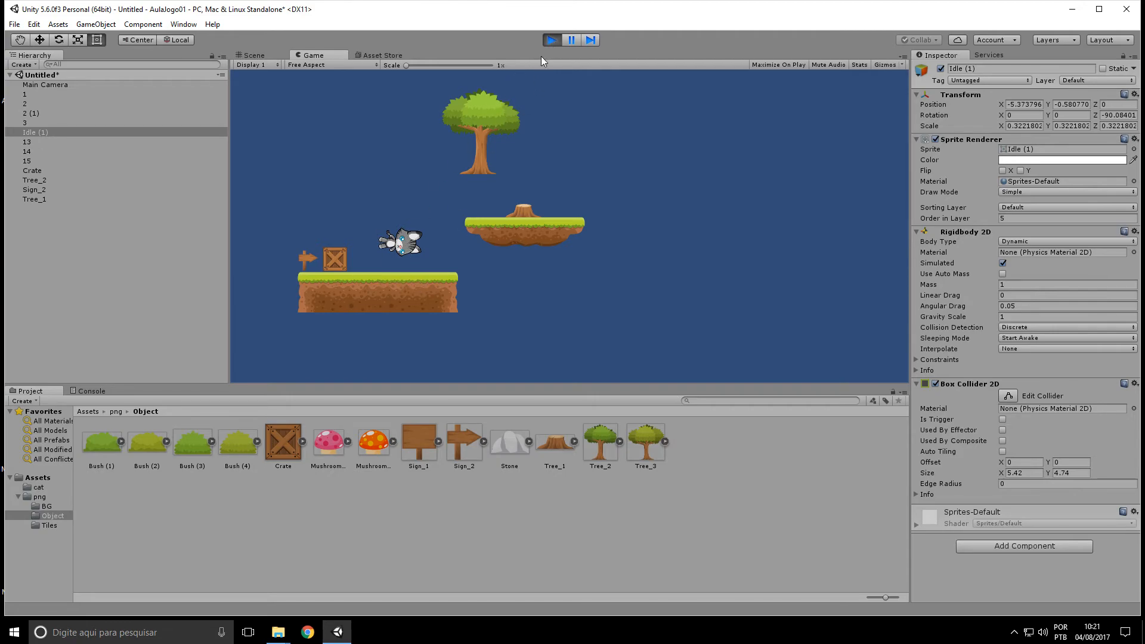
left_click(550, 40)
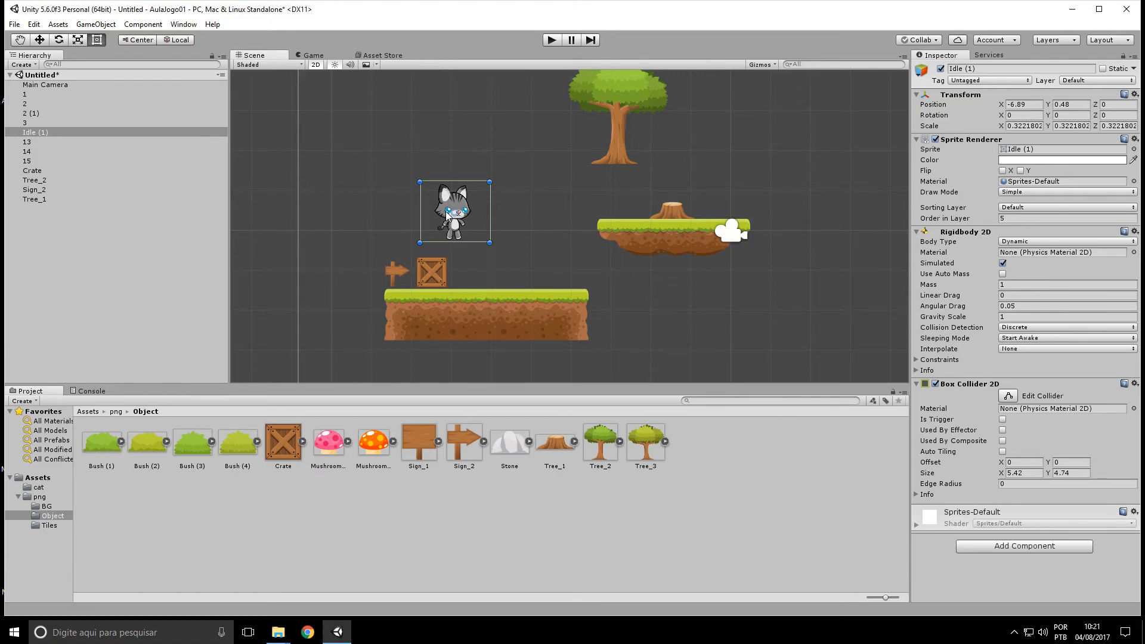
Narrow the cat's Box Collider 2D to about 1.98 wide, place the cat near X -7.07, Y 0.38, and run play mode
left_click(1009, 396)
mouse_move(491, 214)
left_mouse_down()
mouse_move(440, 217)
mouse_move(470, 209)
left_mouse_up()
key("t")
left_click(552, 40)
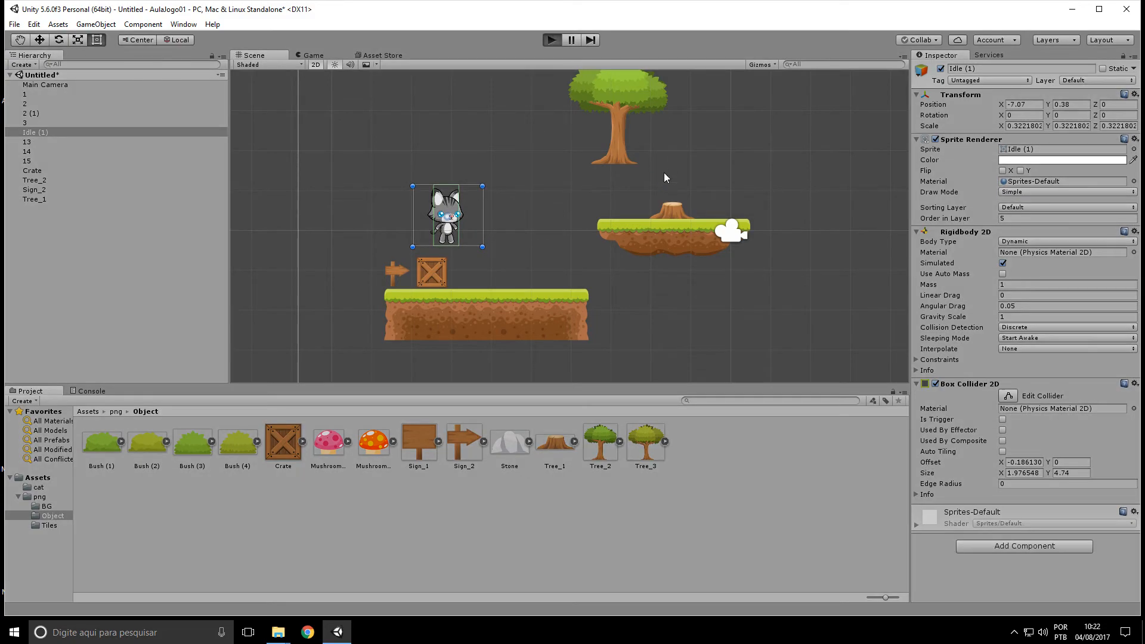
left_click(553, 44)
Move the cat to about X -6.92, Y 0.38, and test its fall over the crate's edge in play mode
left_click_drag(455, 201, 461, 201)
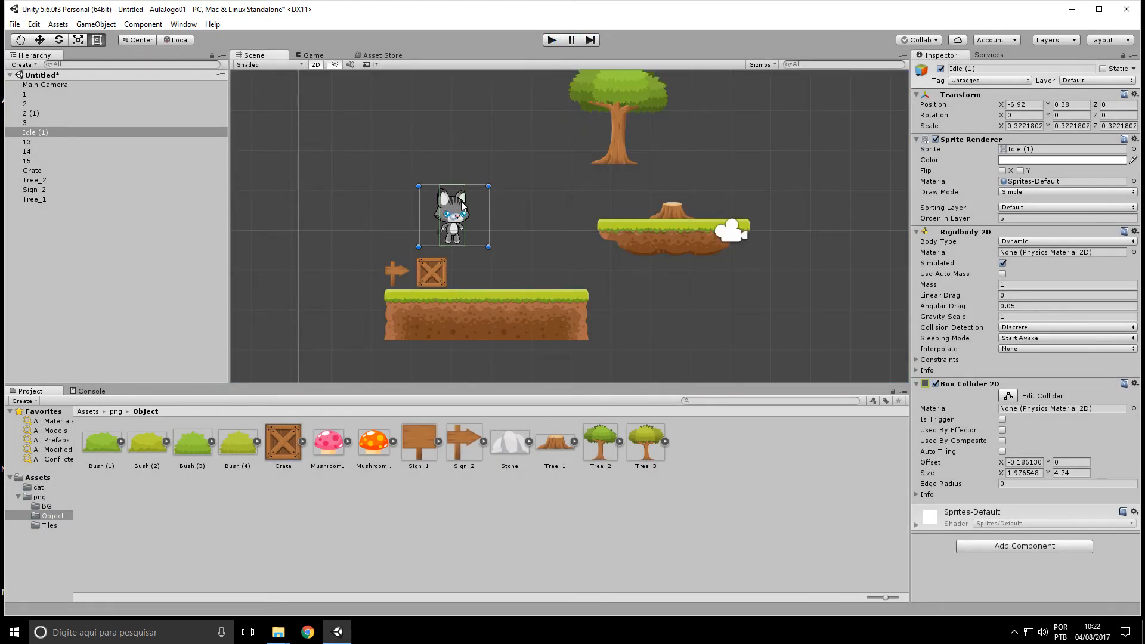
left_click(552, 40)
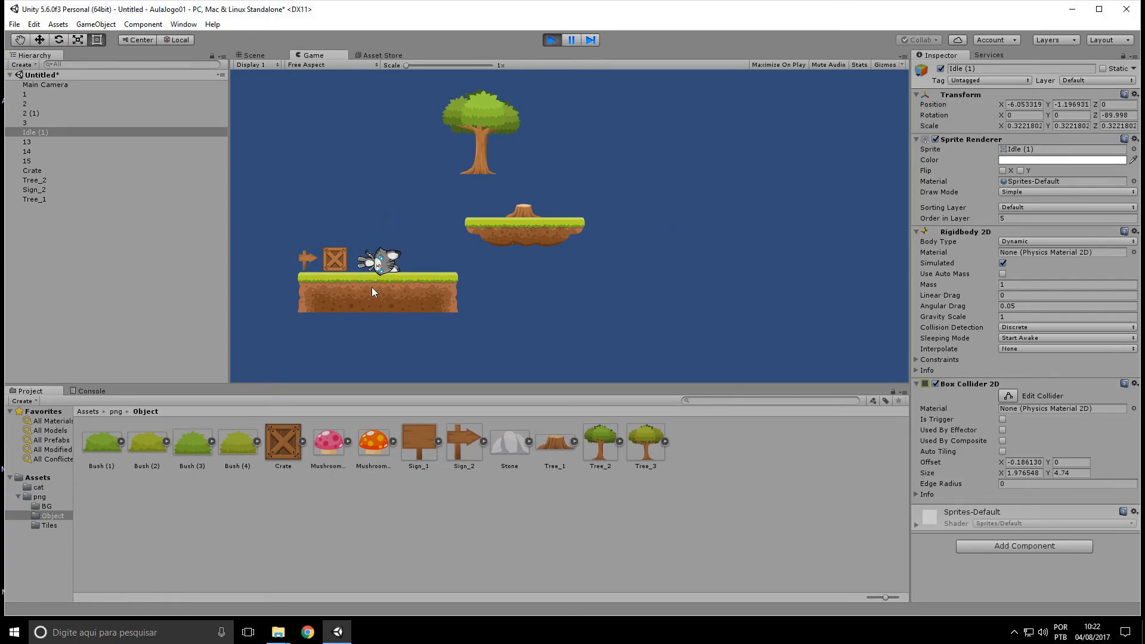
left_click(552, 39)
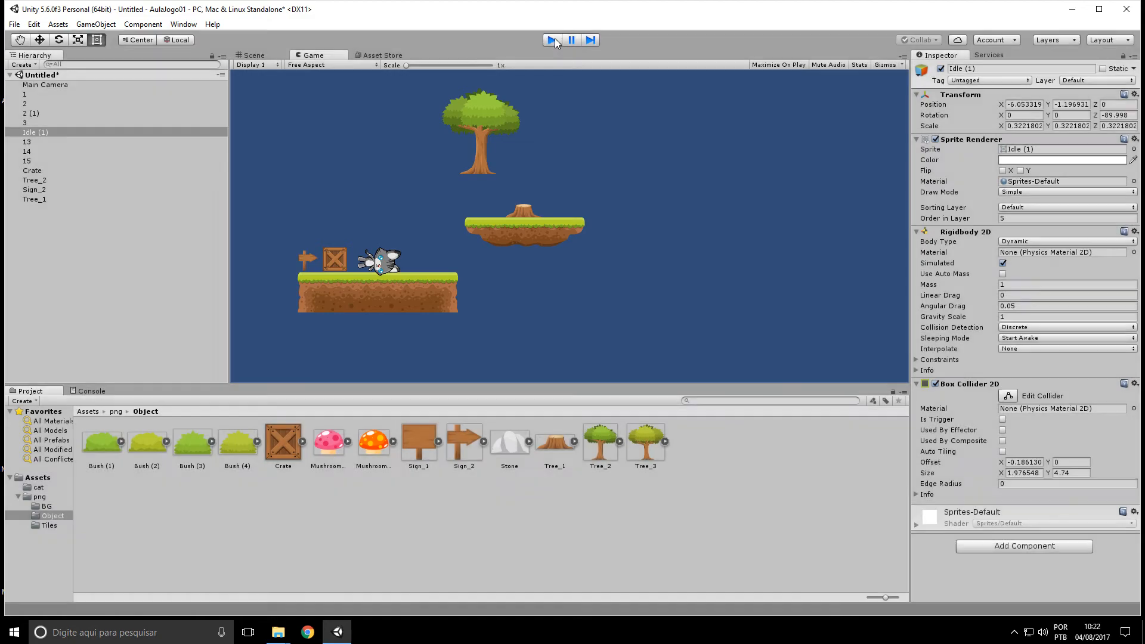
Return Tree_2 to the ground at about X -5.62, Y -0.09, and test the scene in play mode
left_click_drag(614, 129, 504, 257)
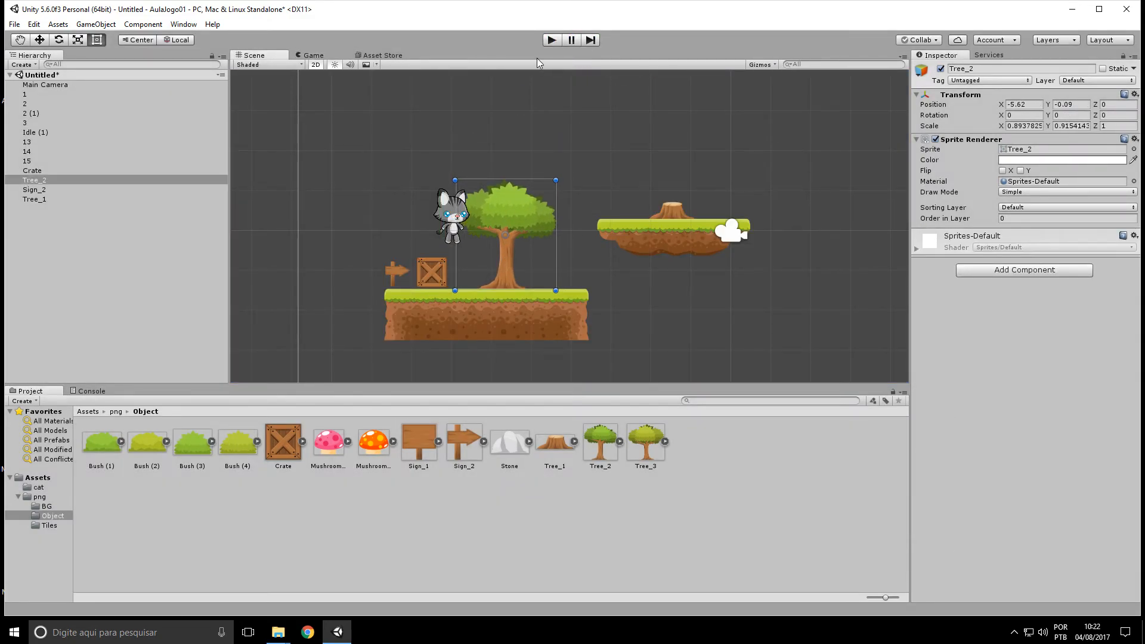
left_click(551, 39)
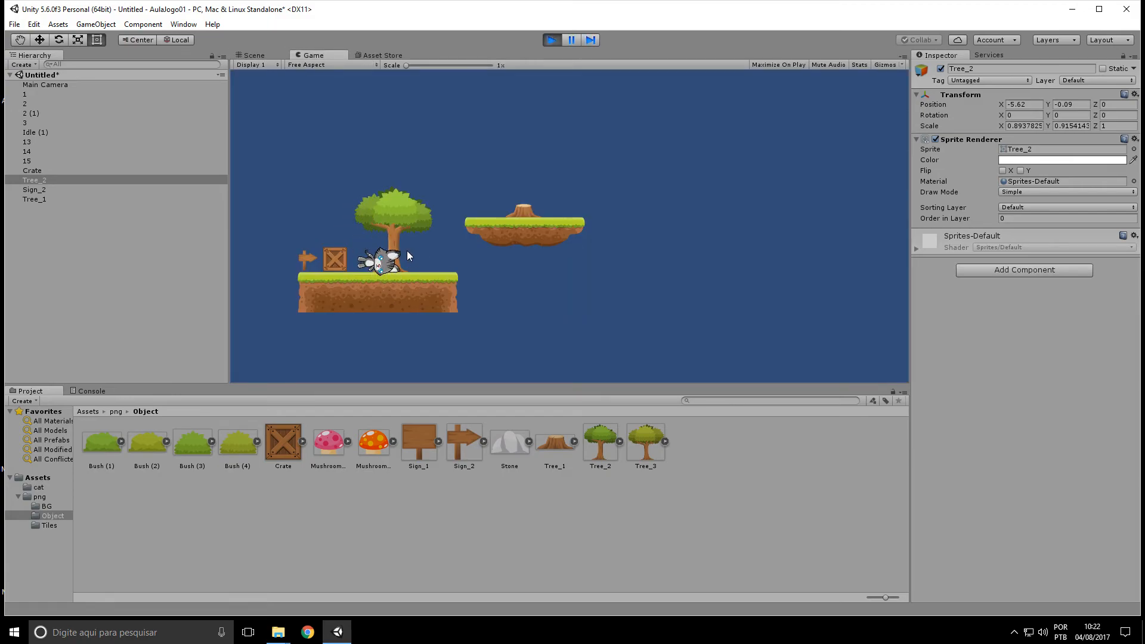
left_click(547, 41)
left_click(585, 129)
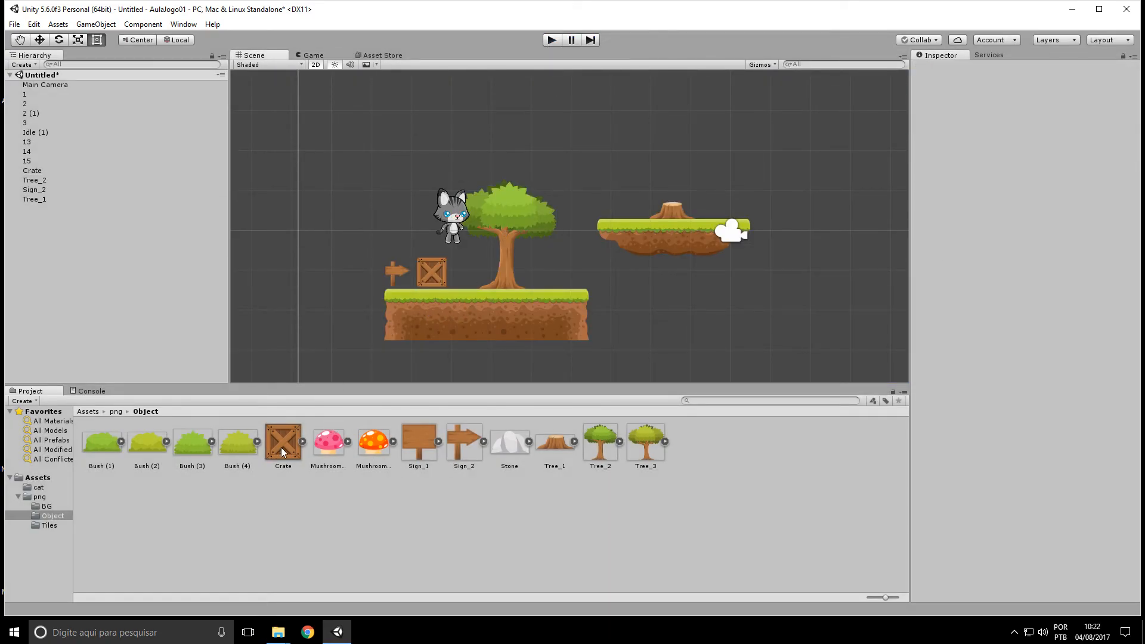
Place a second Crate sprite from the png/Object folder above Tree_2, at about X -5.18, Y 2.22, scaled to about 0.42
left_click(46, 528)
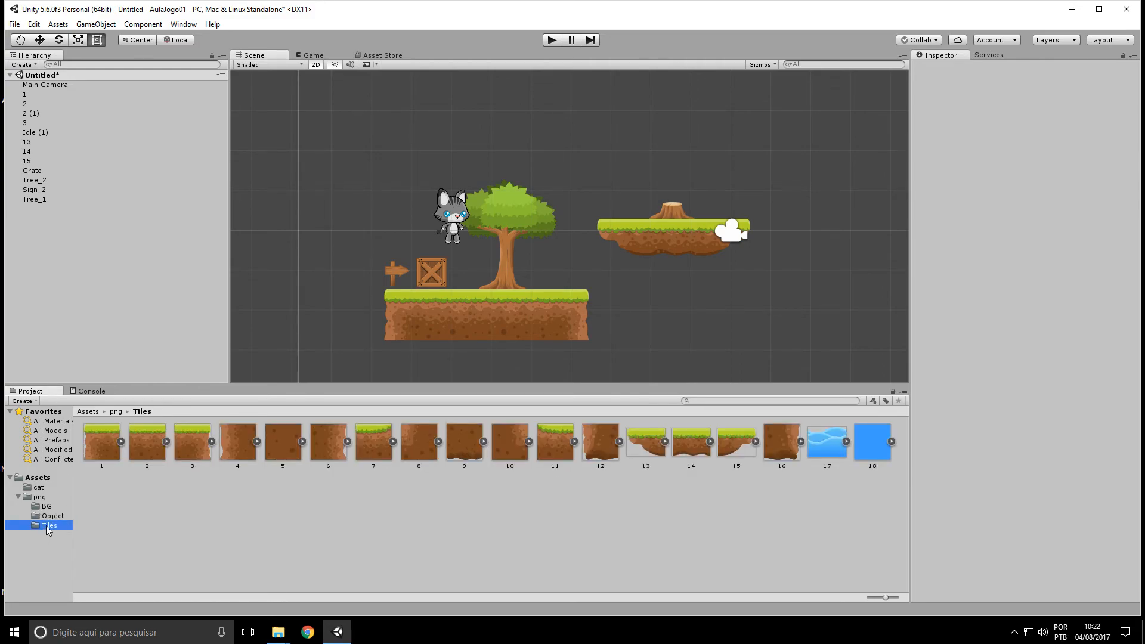
left_click(46, 515)
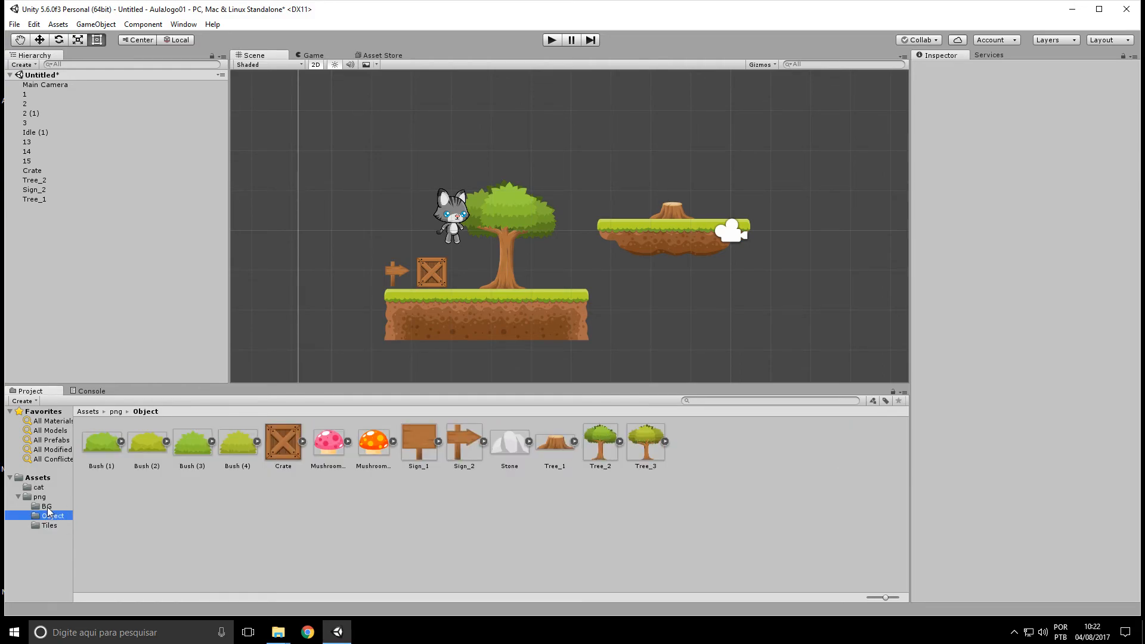
left_click_drag(295, 446, 529, 135)
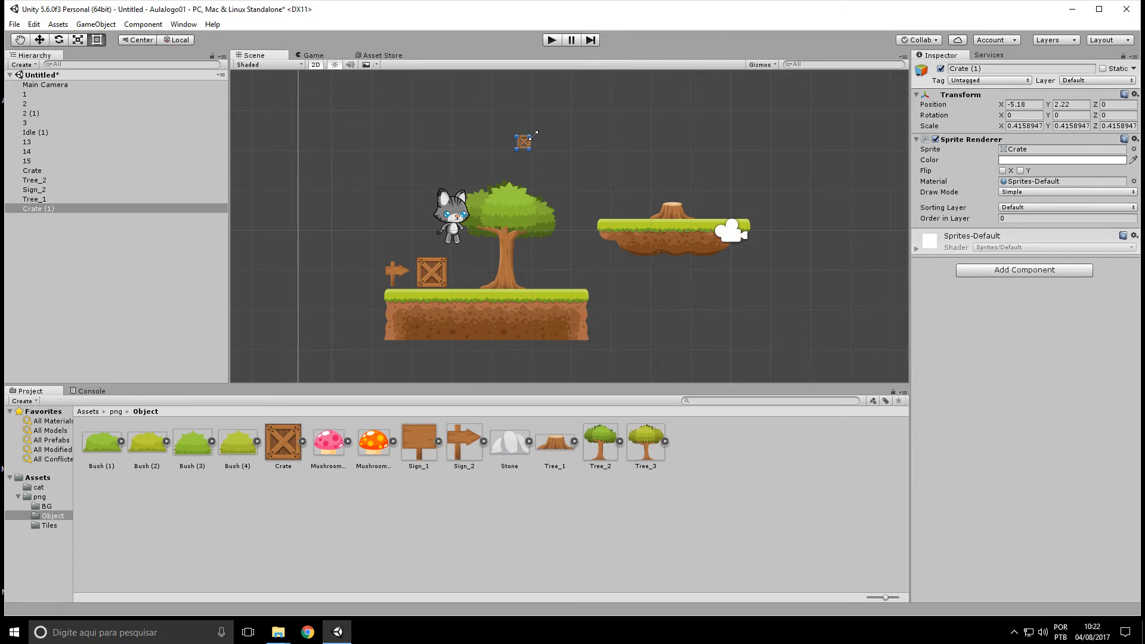
Add a Rigidbody 2D component to the small crate above the tree and test its fall in play mode
left_click(135, 24)
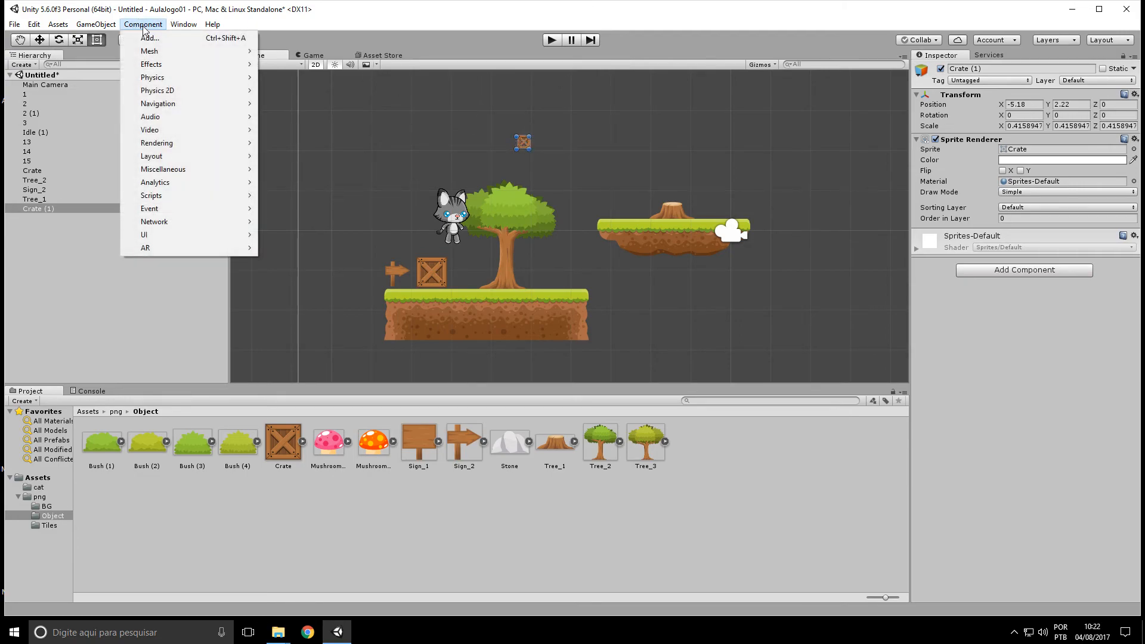
mouse_move(202, 94)
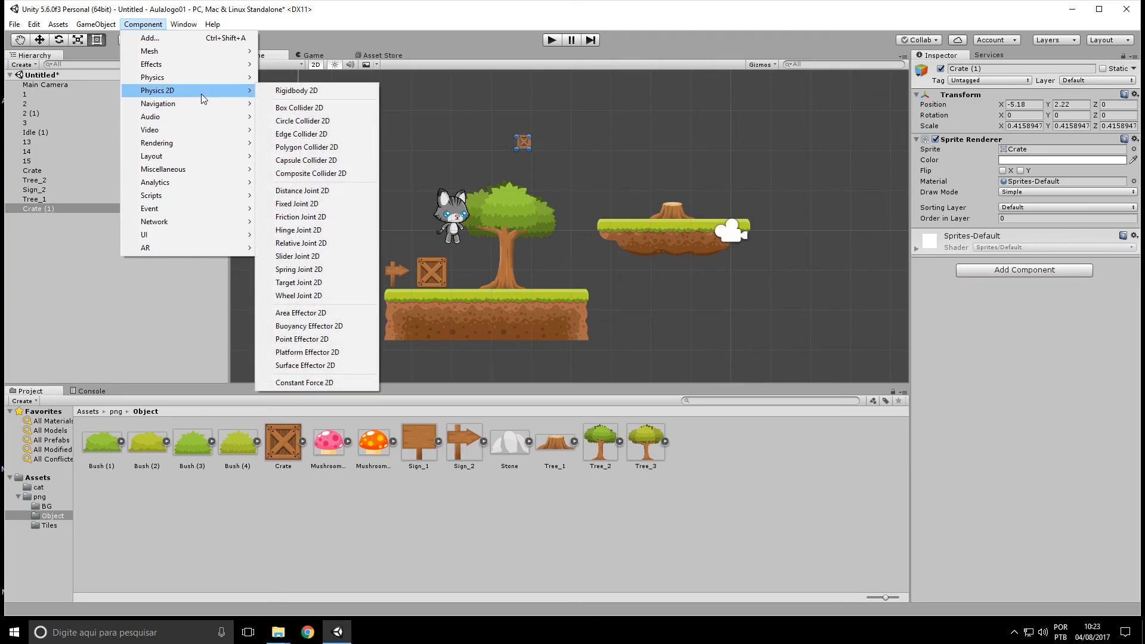
left_click(288, 91)
left_click(552, 40)
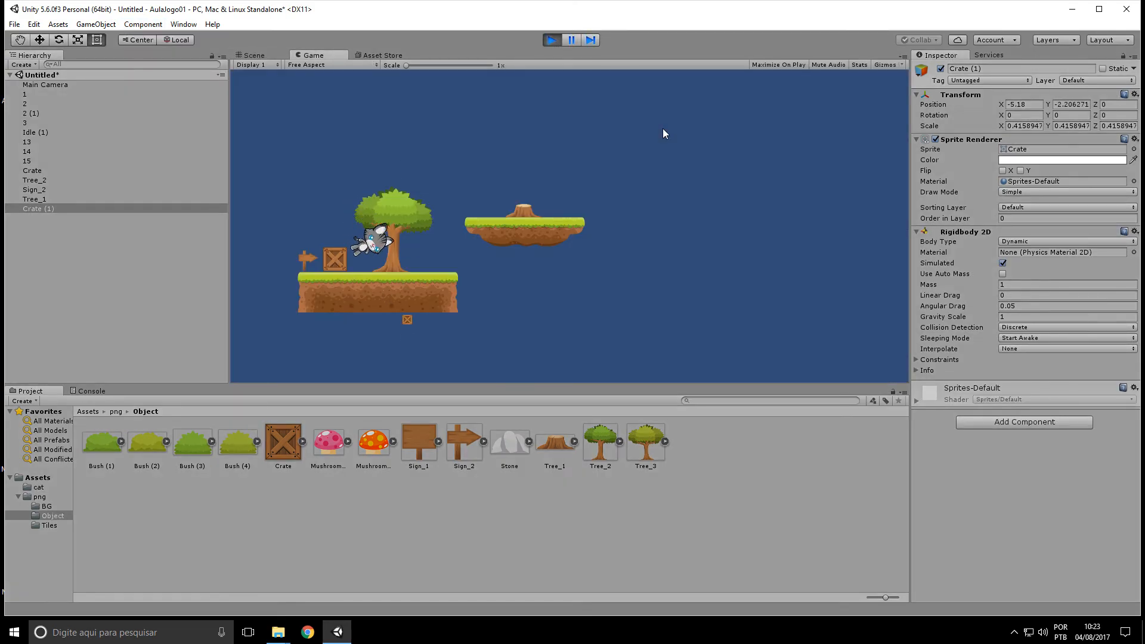
left_click(552, 39)
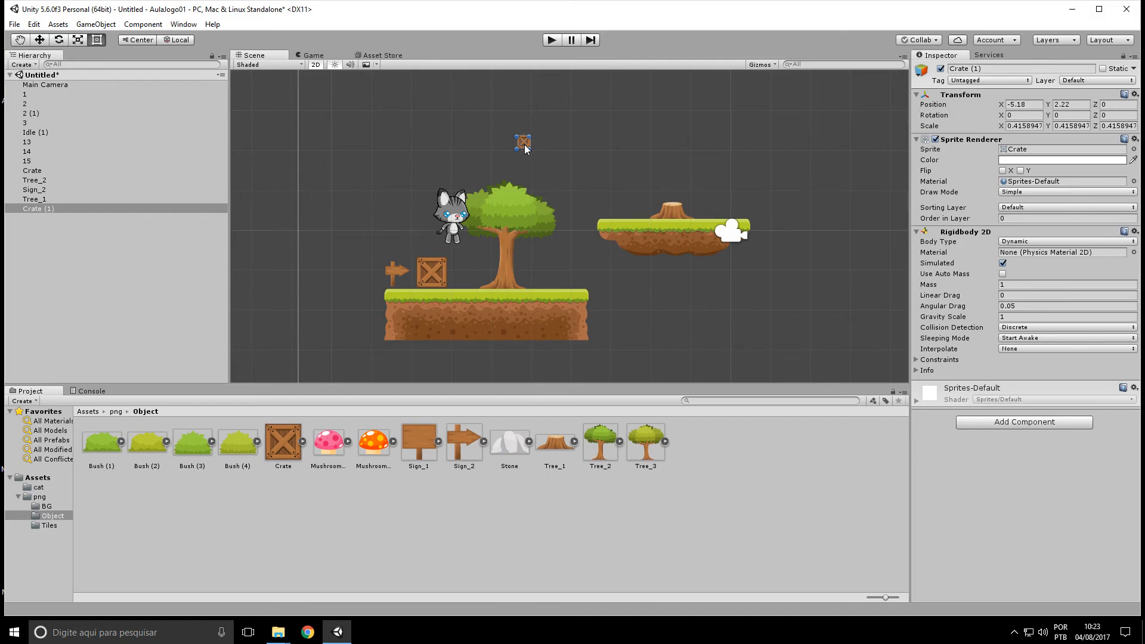
Add a Box Collider 2D to the small crate and test its landing on the ground in play mode
left_click(143, 24)
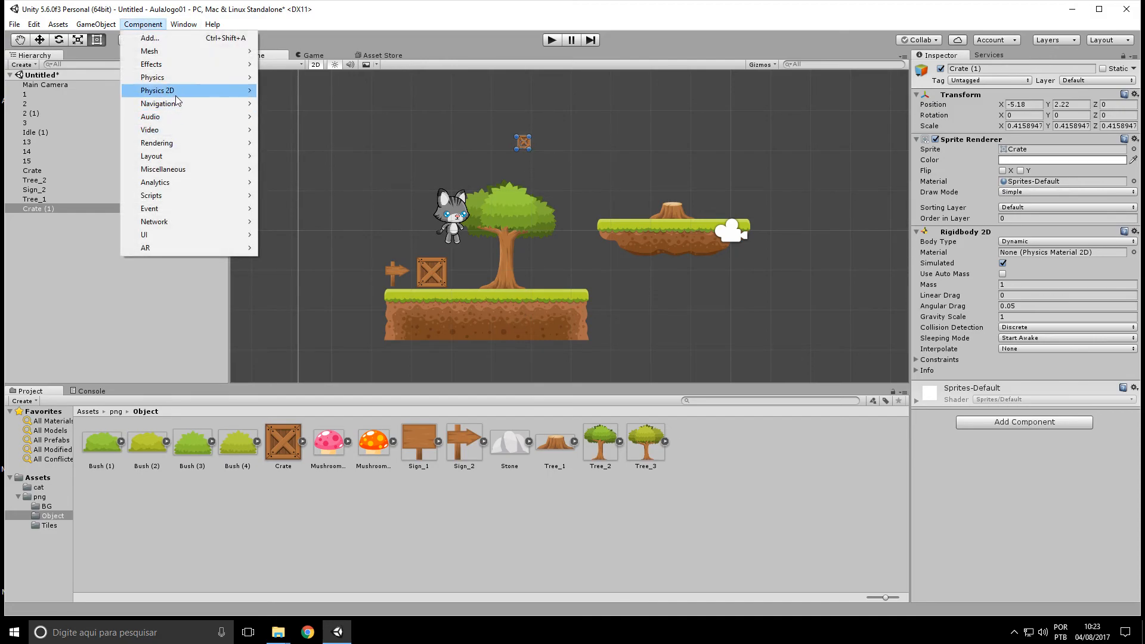
mouse_move(180, 94)
left_click(322, 108)
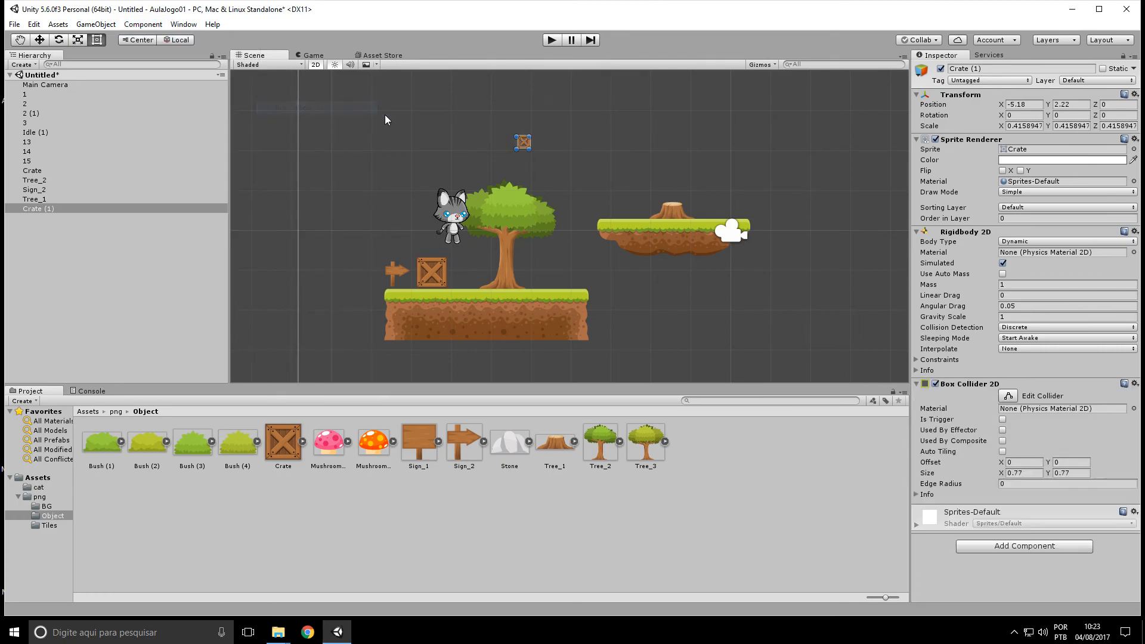
left_click(552, 40)
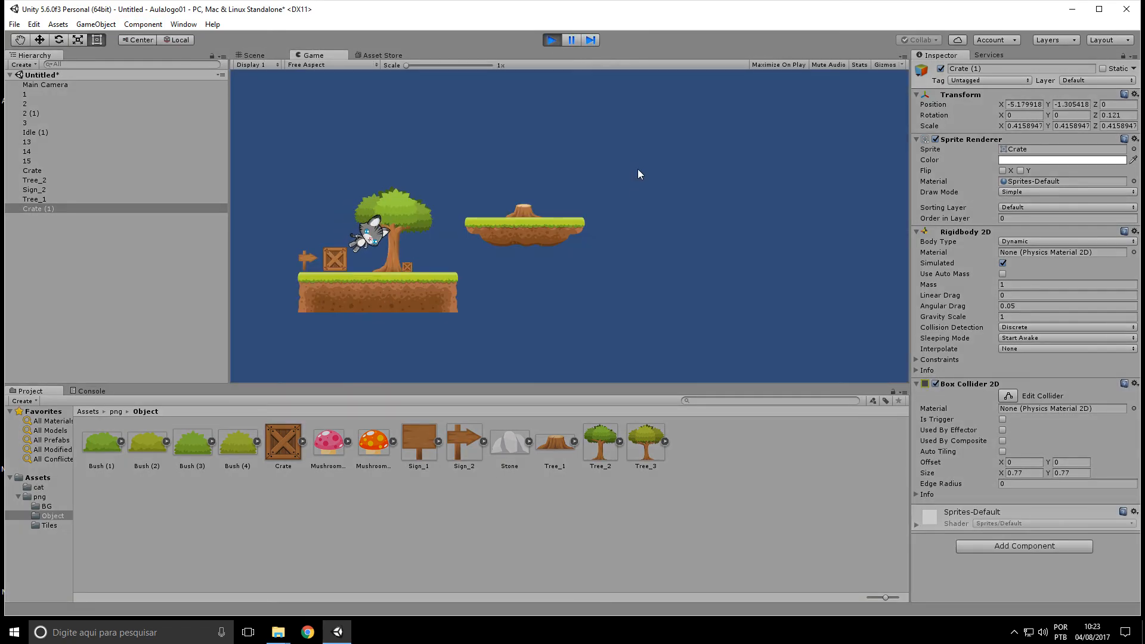
left_click(551, 40)
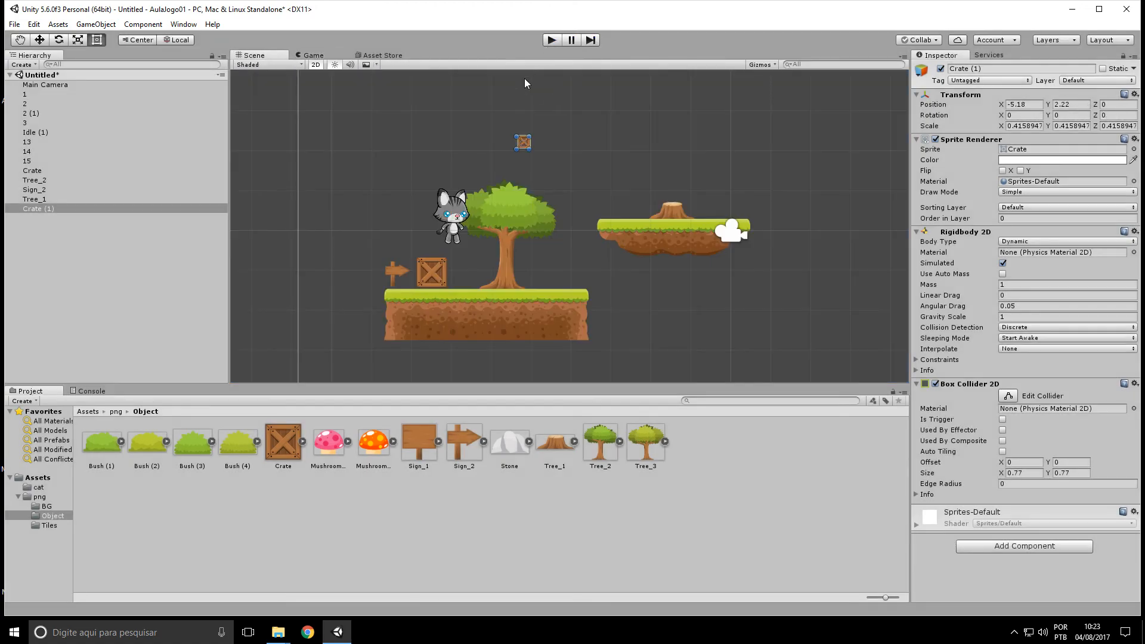
Move the cat onto the top of the large crate, at about X -7.46, Y 0.01
left_click(451, 220)
left_click_drag(450, 220, 431, 235)
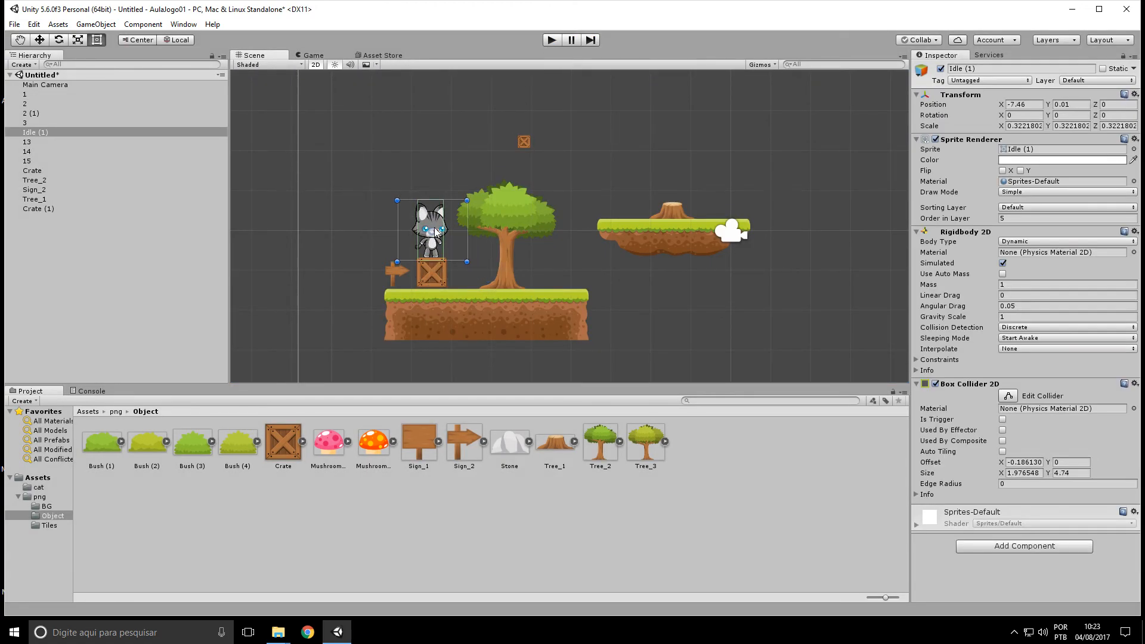
left_click(620, 300)
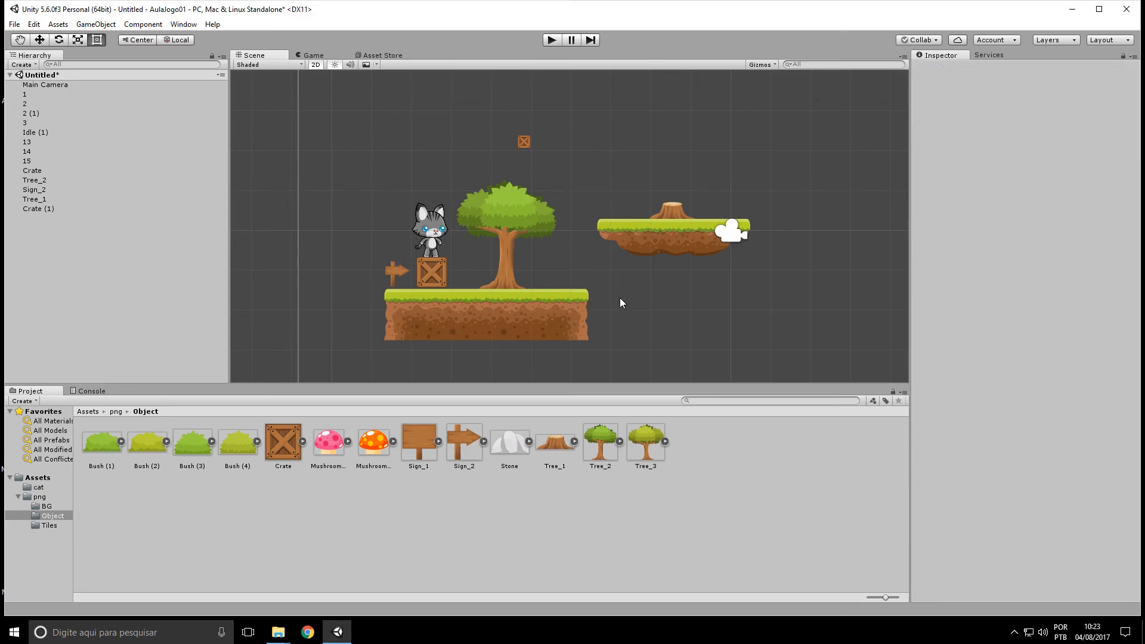
Set the small crate's Rigidbody 2D mass to 100 and test its fall in play mode
left_click(524, 141)
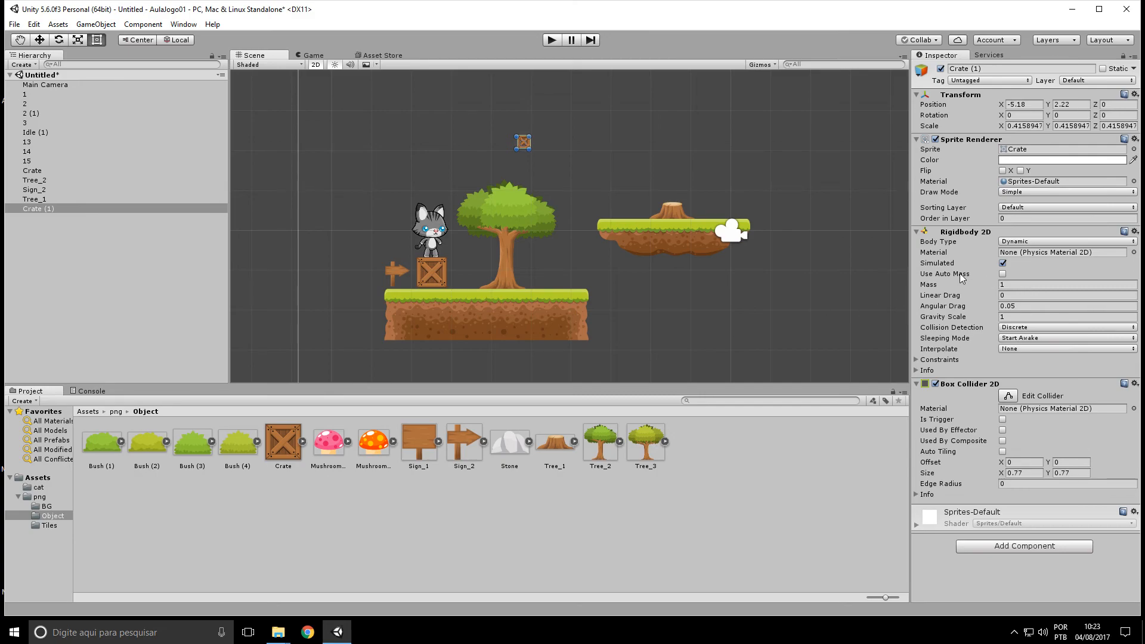
left_click(1010, 285)
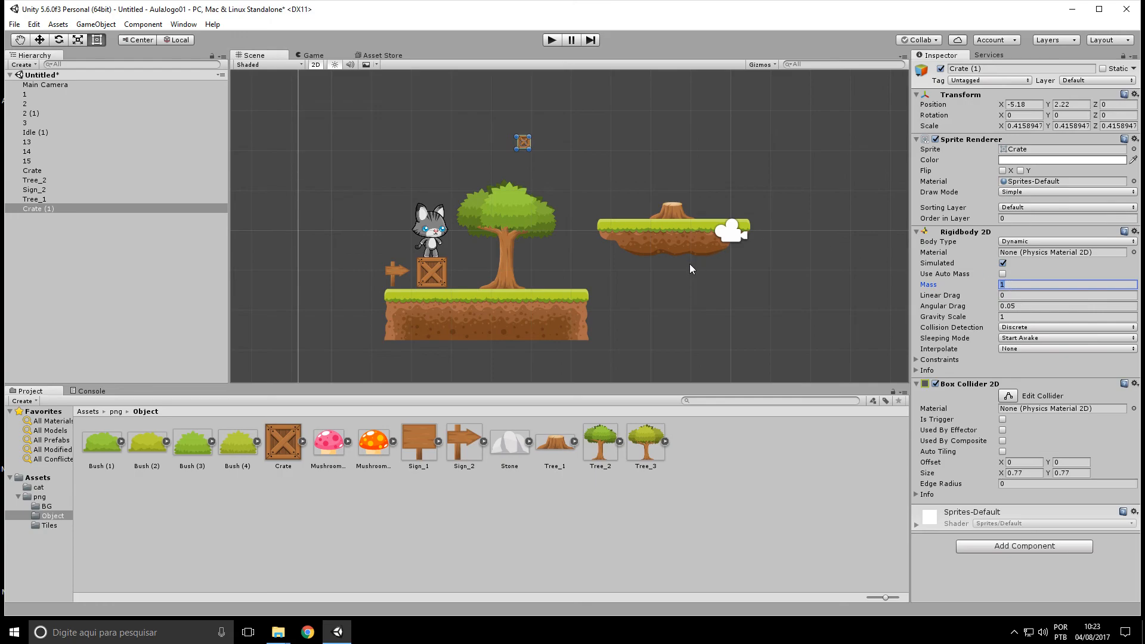
type("100")
left_click(551, 41)
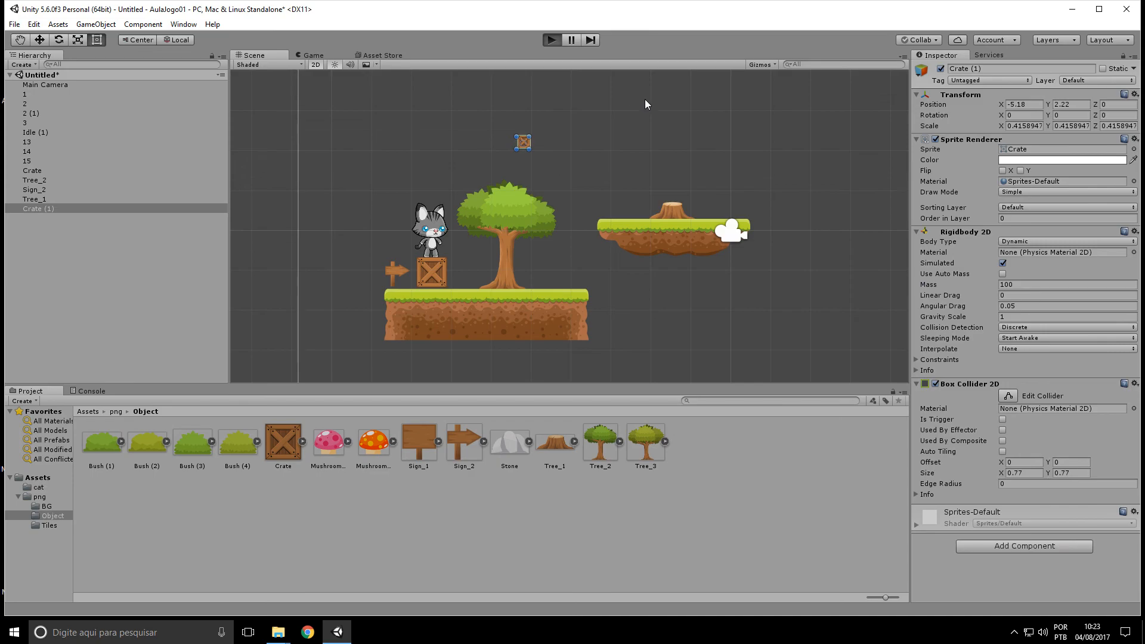
left_click(551, 40)
Set the small crate's Rigidbody 2D mass back to 1 and run the scene in play mode
left_click(1040, 285)
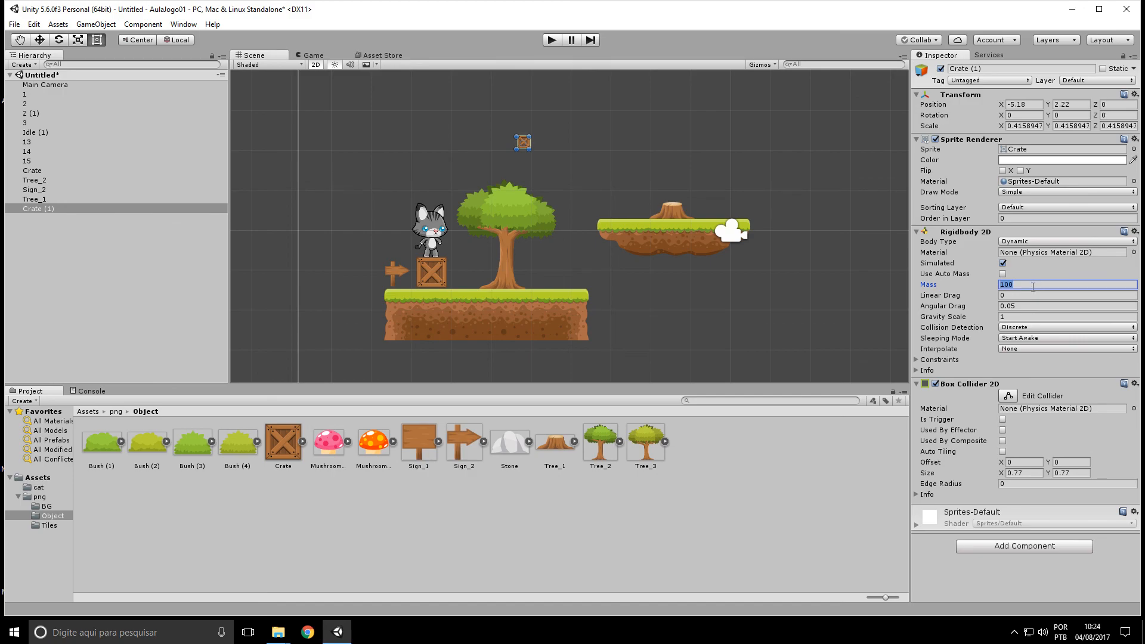
type("1")
left_click(809, 306)
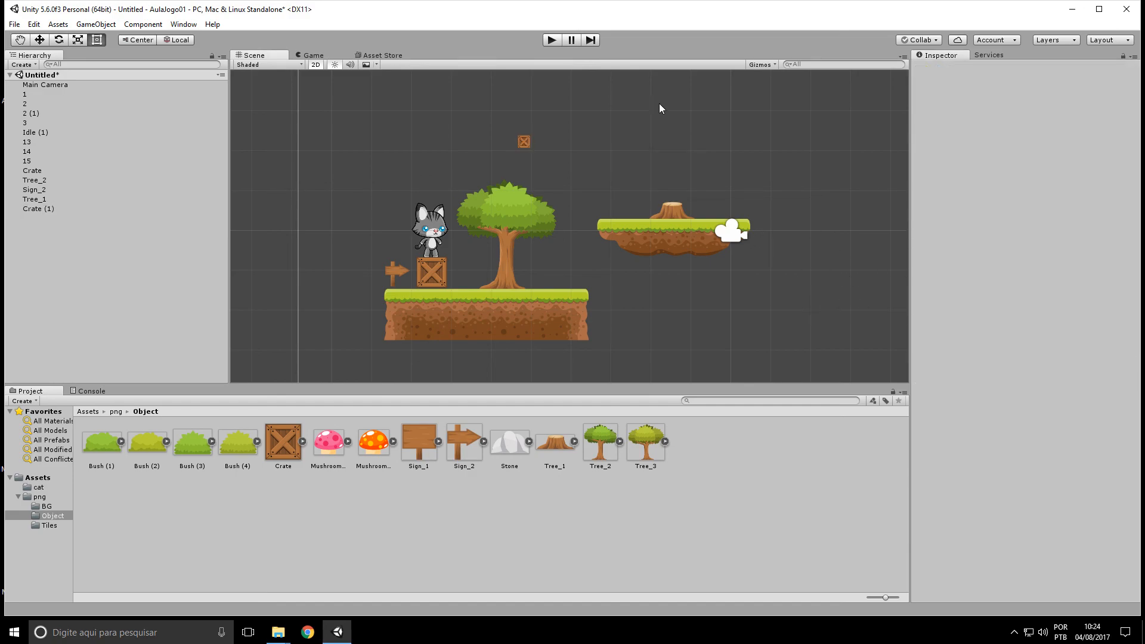
left_click(550, 40)
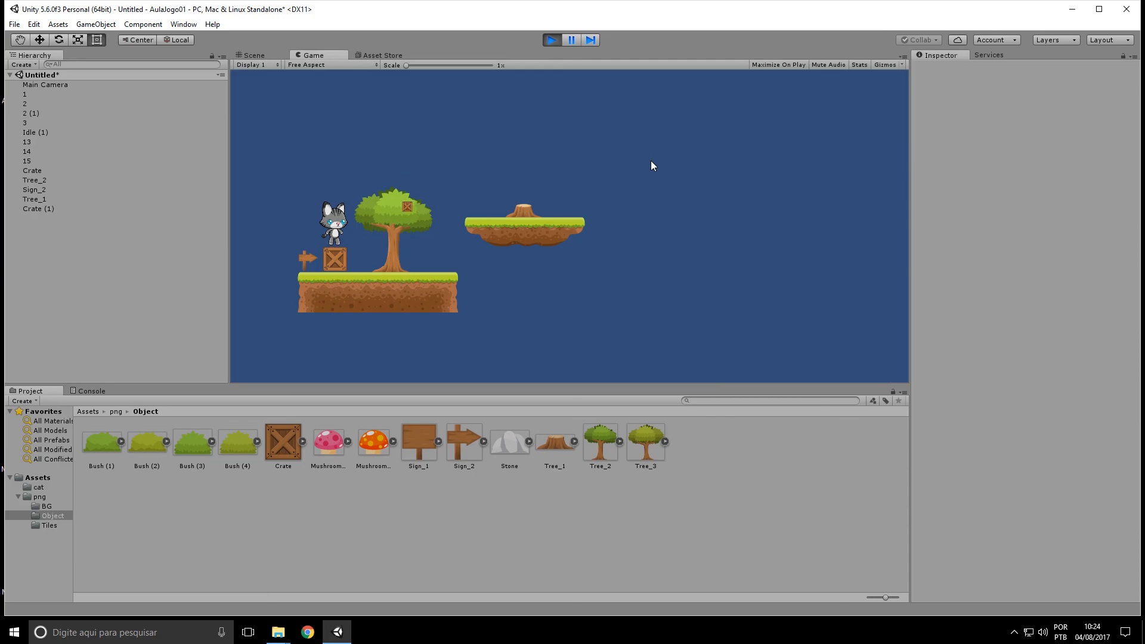
left_click(552, 41)
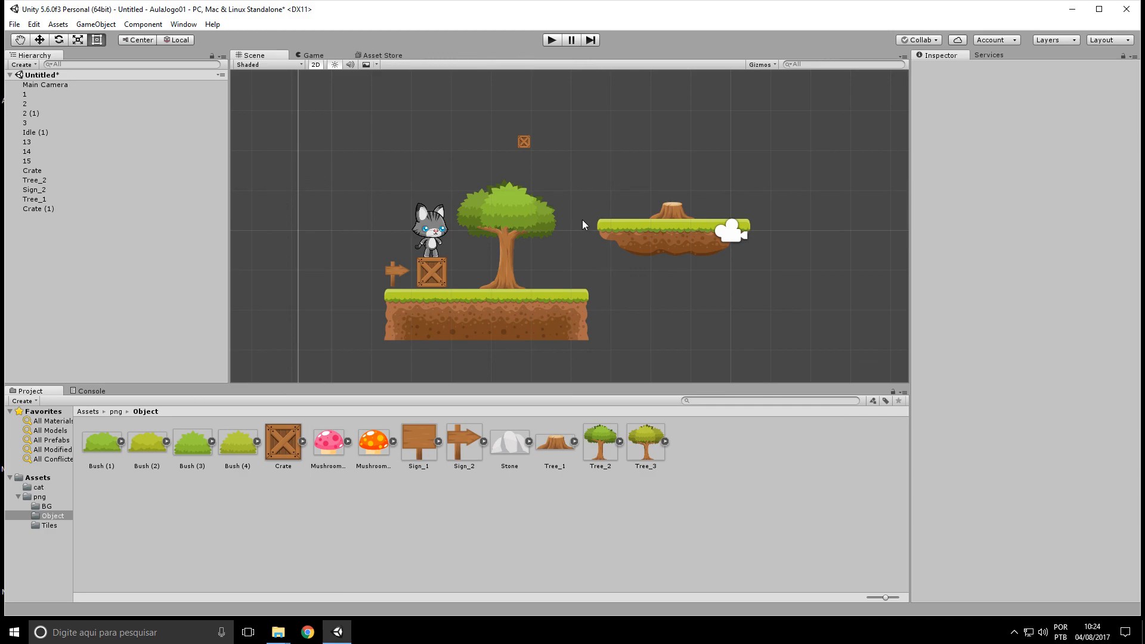
Select the cat standing on the large crate
left_click(426, 263)
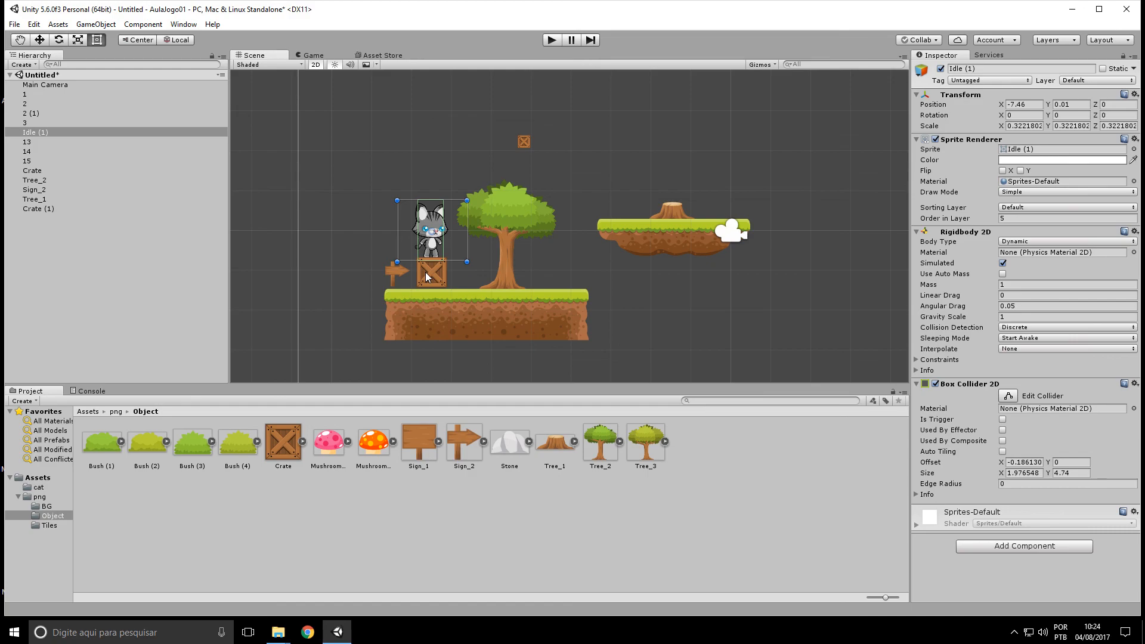